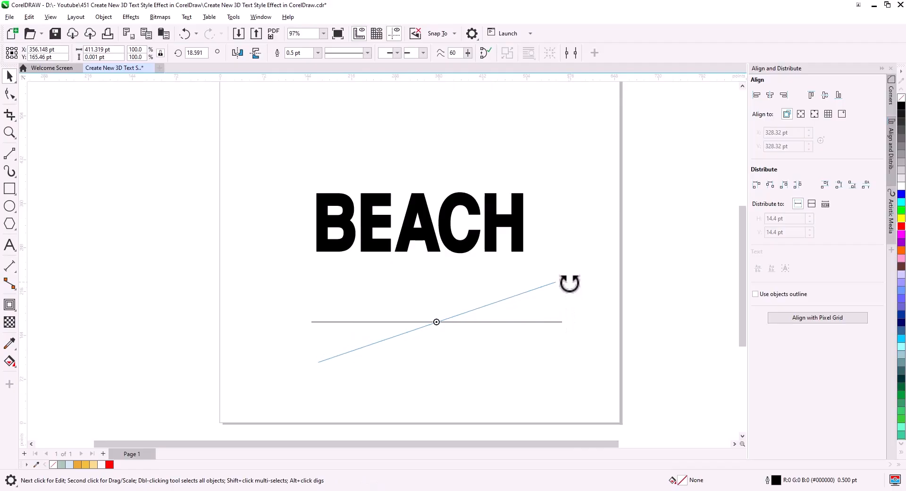
Rotate the horizontal line to about 29.5 degrees and place a parallel copy up and to its left.
click(485, 326)
click(458, 310)
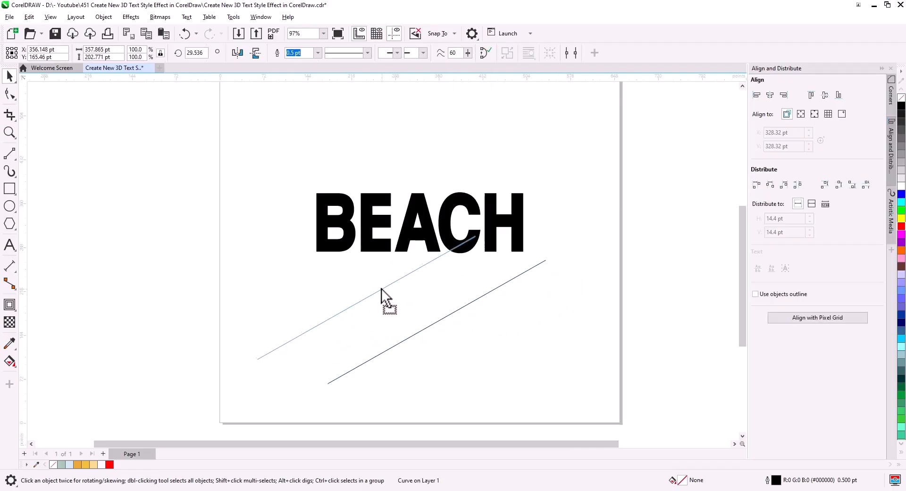
drag(364, 263, 364, 265)
click(389, 281)
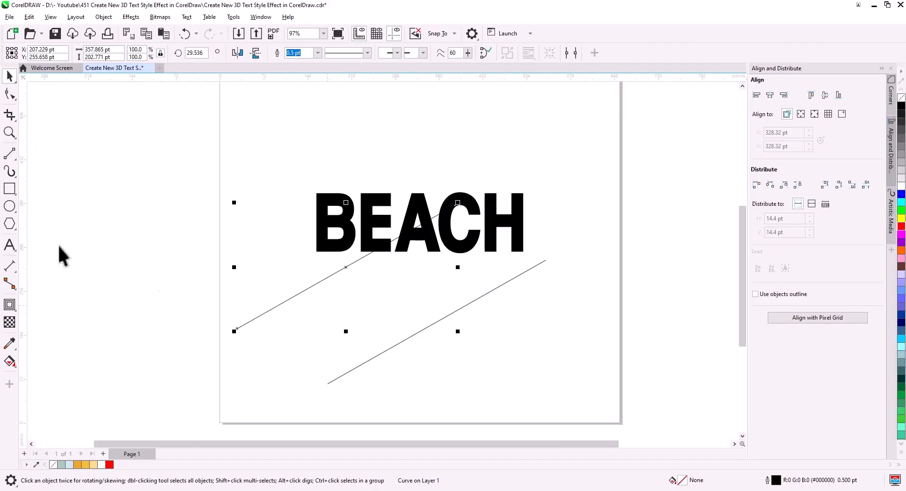
Draw a line crossing both slanted lines, copy it to their other end, and adjust the upper slanted line to complete a parallelogram guide.
click(5, 155)
drag(473, 342, 366, 379)
click(8, 76)
click(561, 342)
click(398, 403)
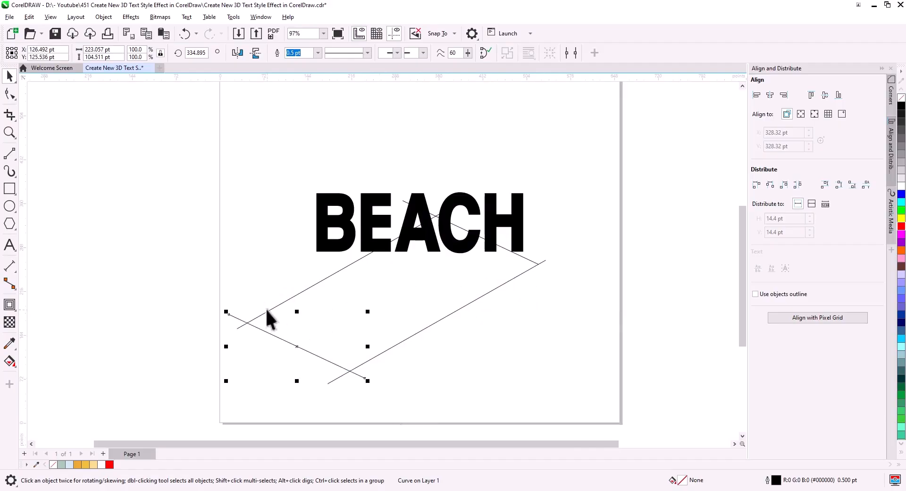
drag(270, 310, 293, 333)
Add a perspective to the BEACH text and fit its four corners to the intersections of the guide lines.
click(474, 250)
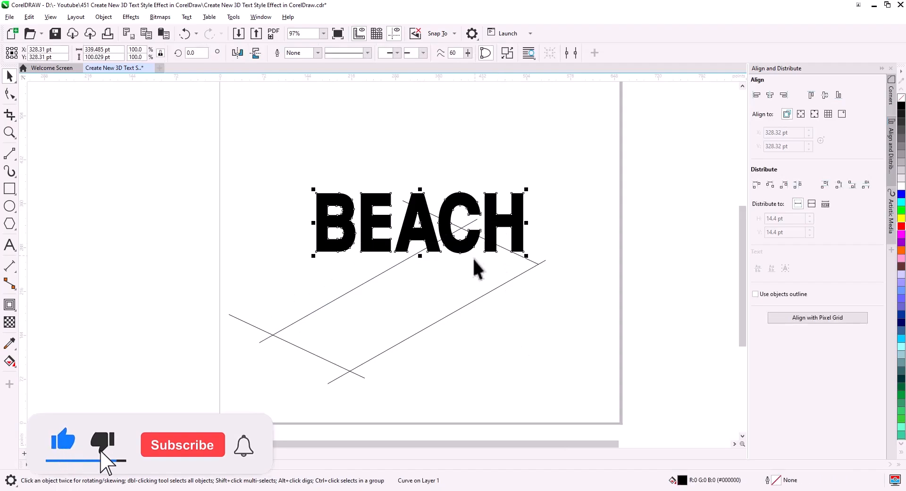
click(103, 17)
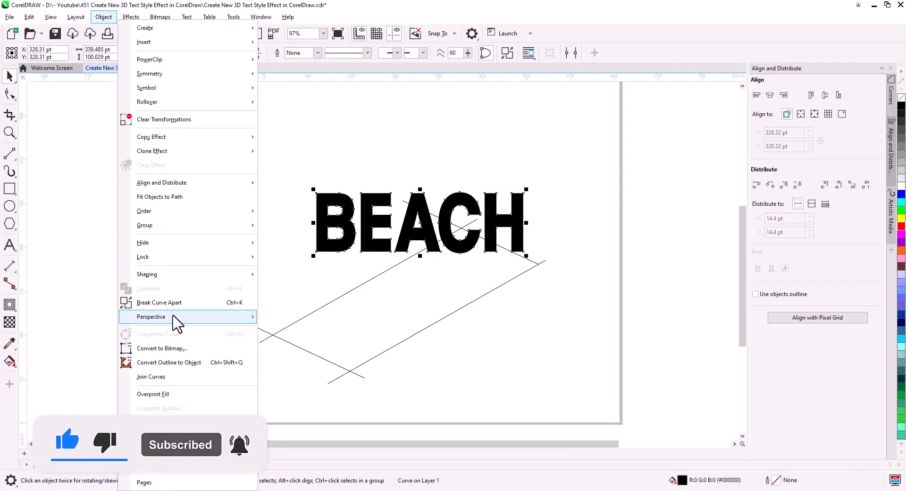
mouse_move(176, 316)
click(289, 318)
drag(314, 255, 350, 371)
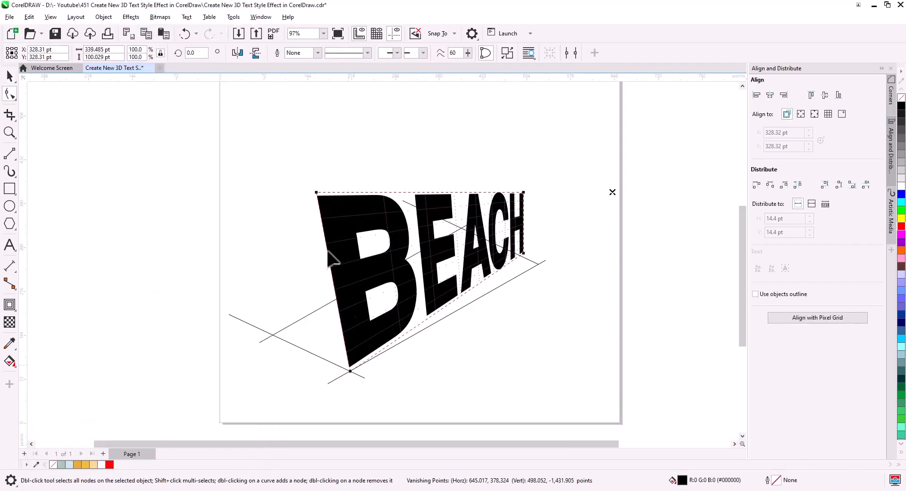
drag(313, 214, 273, 335)
drag(523, 252, 539, 264)
drag(494, 208, 462, 228)
click(9, 74)
Move the perspective text and guide lines upward, and place a copy of the text directly below the original.
click(579, 383)
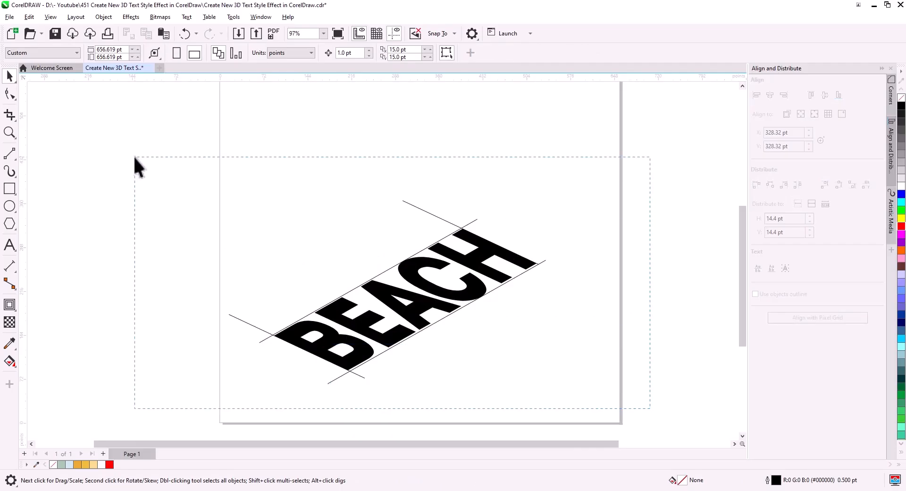
drag(135, 156, 135, 156)
drag(356, 366, 373, 272)
click(457, 250)
click(402, 297)
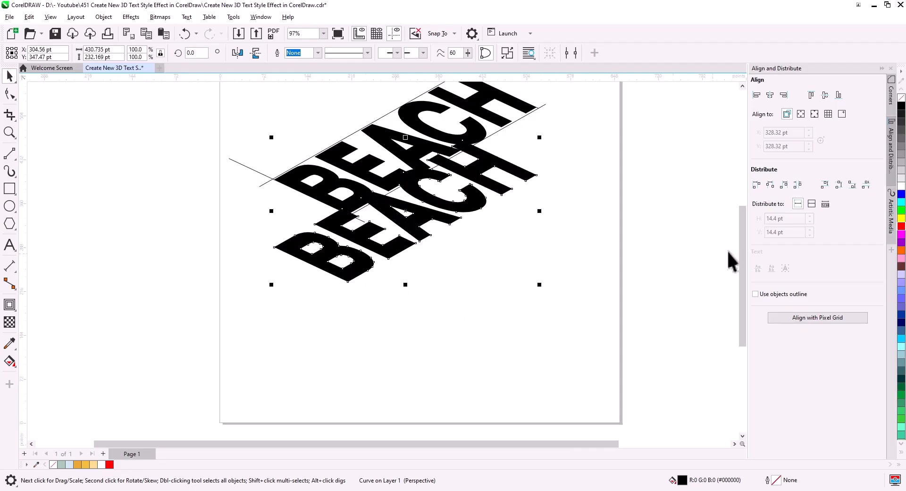
Fill the lower BEACH copy with green (#00FF00) and send it behind the black text.
click(901, 210)
right_click(490, 182)
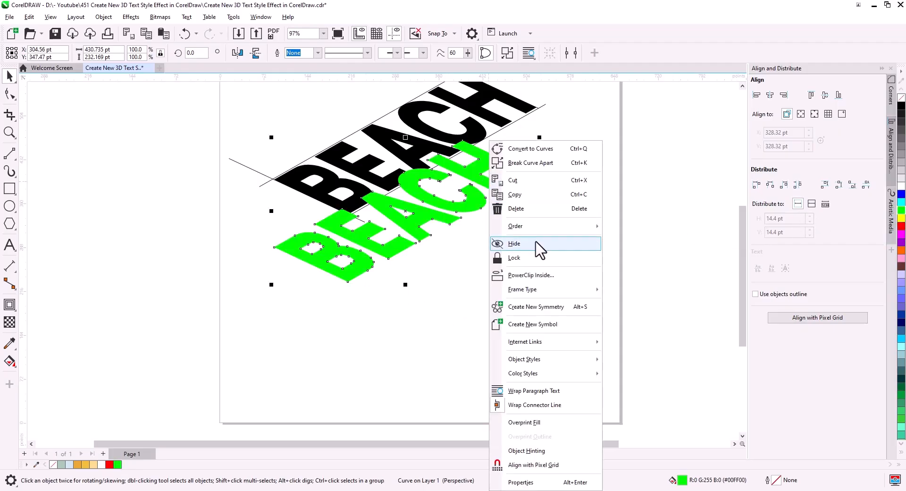
mouse_move(542, 226)
click(647, 239)
Delete the four guide lines around the black BEACH text.
key(h)
drag(556, 243, 522, 265)
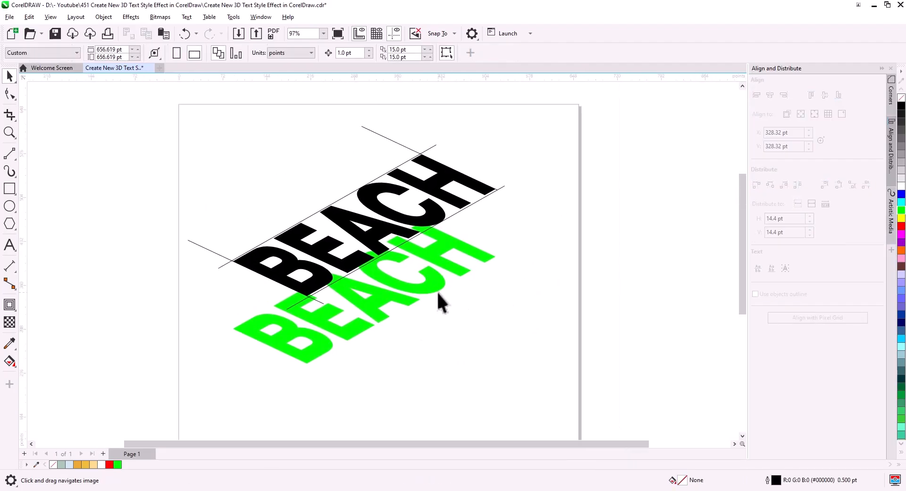
click(309, 296)
key(Delete)
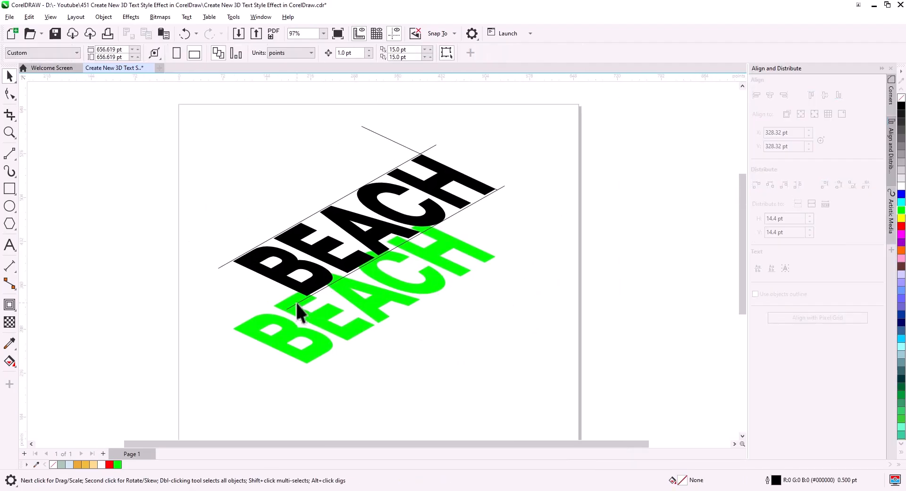
click(235, 259)
key(Delete)
click(405, 146)
key(Delete)
Draw a vertical line about 111 pt long joining the matching outer corners of the black and green H.
scroll(427, 293, up, 2)
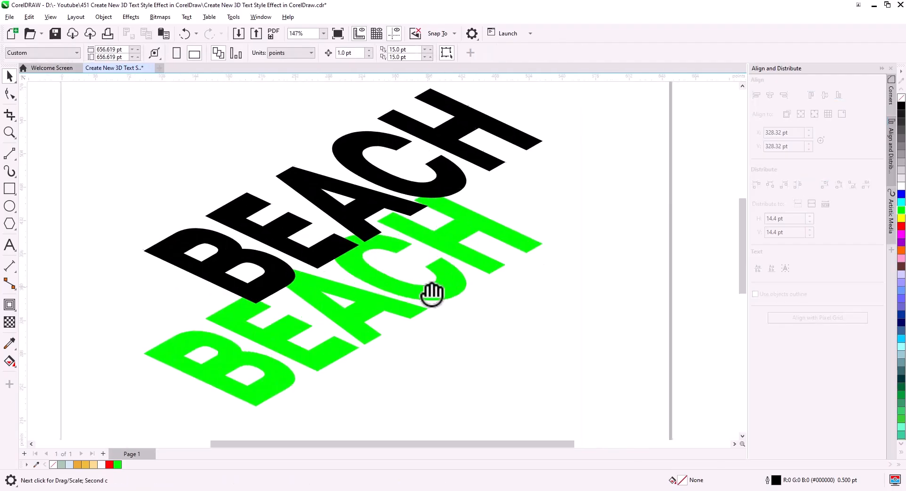
click(8, 156)
drag(542, 119, 542, 214)
click(10, 75)
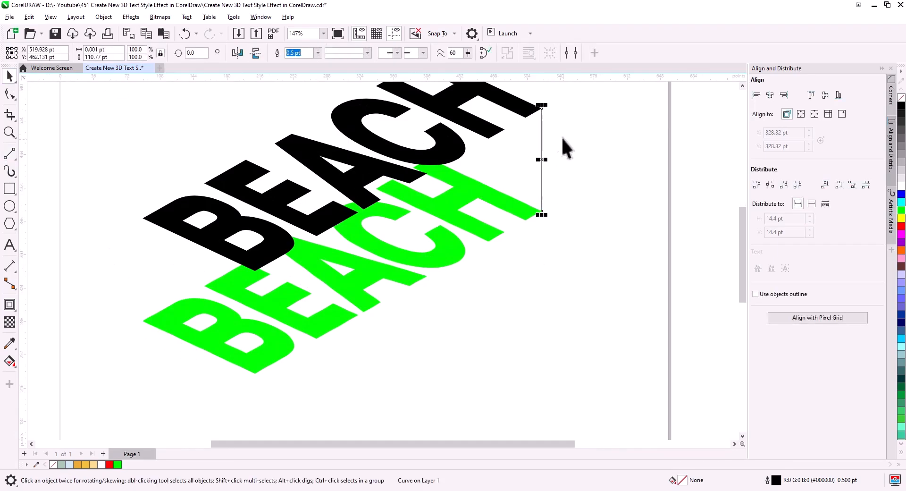
Copy the vertical line to more corners of the H and give it a red outline.
drag(530, 122, 505, 130)
click(551, 143)
click(527, 153)
drag(505, 130, 489, 139)
click(511, 162)
drag(488, 138, 376, 87)
click(400, 110)
right_click(902, 226)
right_click(901, 227)
Place copies of the red vertical line at further corners and curve edges of the H and its neighbouring letters.
drag(358, 160, 394, 139)
click(418, 163)
drag(394, 139, 365, 195)
click(486, 194)
click(523, 251)
click(389, 219)
drag(501, 243, 387, 191)
click(411, 214)
drag(387, 190, 371, 200)
click(394, 225)
drag(371, 200, 340, 217)
click(365, 241)
Place copies of the red vertical line at the corners and curve edges of the remaining letters, including the E and B.
scroll(344, 212, up, 3)
click(256, 334)
drag(320, 264, 332, 140)
drag(407, 104, 202, 219)
click(226, 239)
drag(203, 219, 649, 304)
click(553, 393)
click(673, 324)
drag(650, 304, 514, 241)
click(539, 261)
drag(436, 238, 362, 262)
drag(415, 371, 572, 298)
scroll(573, 298, down, 3)
drag(451, 288, 331, 194)
drag(332, 194, 433, 242)
drag(437, 256, 432, 278)
drag(432, 278, 329, 230)
drag(512, 236, 380, 251)
Give the green BEACH copy a black outline and remove its fill.
scroll(418, 319, down, 4)
click(418, 319)
right_click(902, 106)
click(902, 98)
click(566, 230)
Remove the hidden outline segments behind the H's side faces with the Virtual Segment Delete tool.
scroll(566, 231, up, 4)
click(10, 115)
click(61, 146)
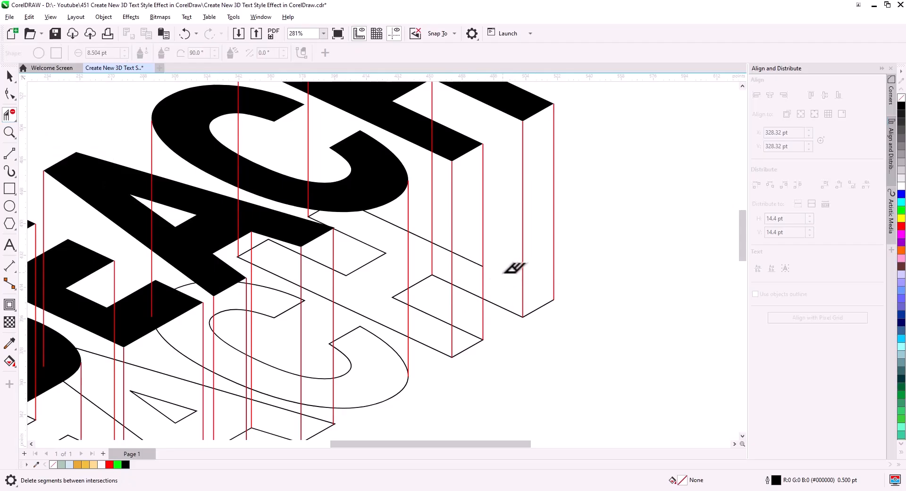
drag(514, 268, 568, 302)
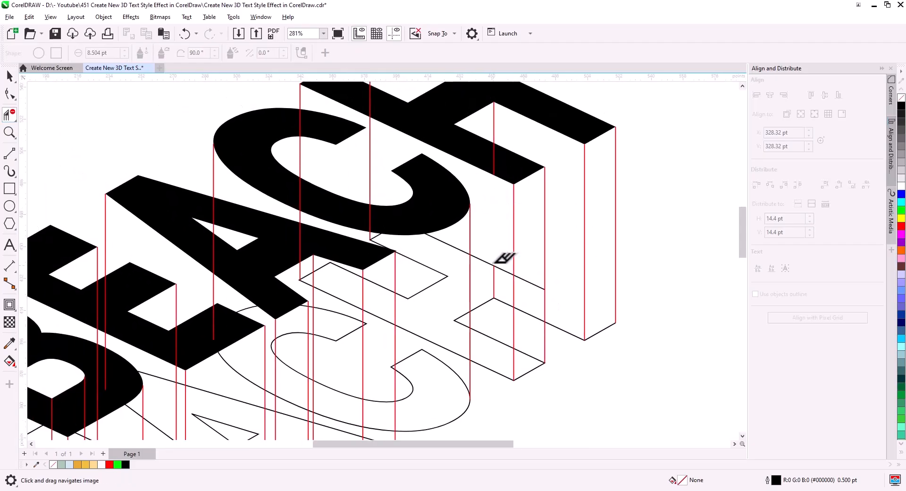
drag(545, 320, 564, 324)
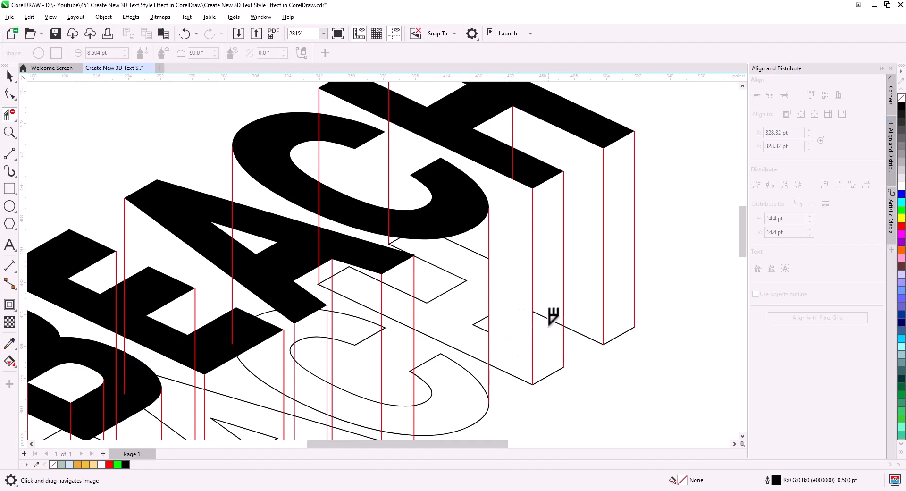
drag(594, 362, 651, 351)
drag(480, 185, 510, 287)
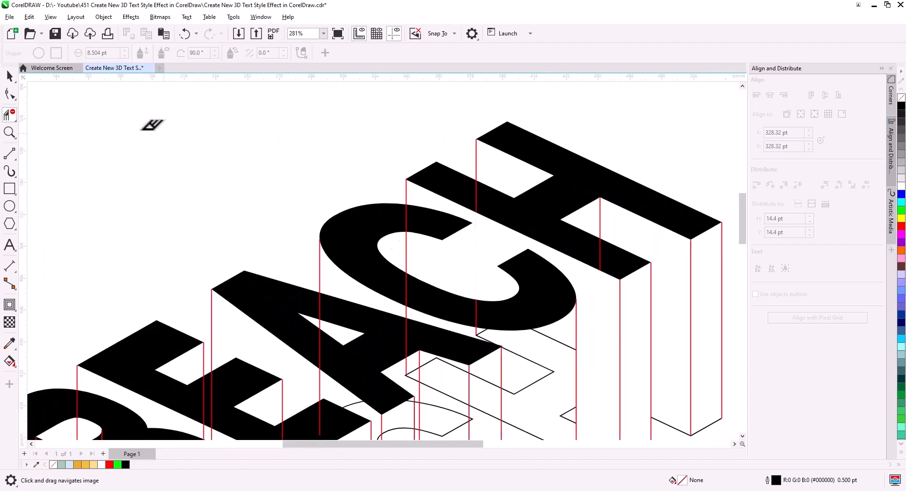
Add copies of the red vertical line at the inner corners of the C's opening.
key(space)
drag(407, 180, 473, 224)
click(504, 249)
key(h)
drag(353, 275, 283, 178)
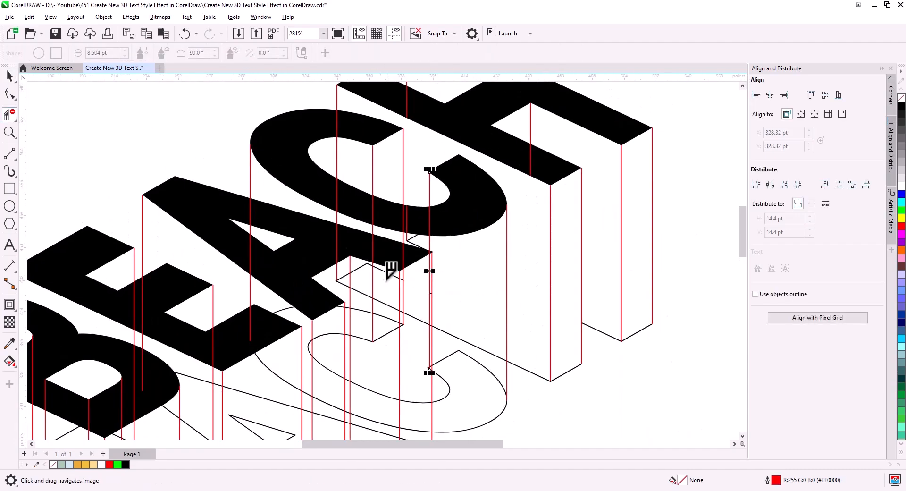
Remove the hidden line segments inside and behind the front face of the B with Virtual Segment Delete.
drag(502, 118, 406, 168)
drag(236, 401, 536, 151)
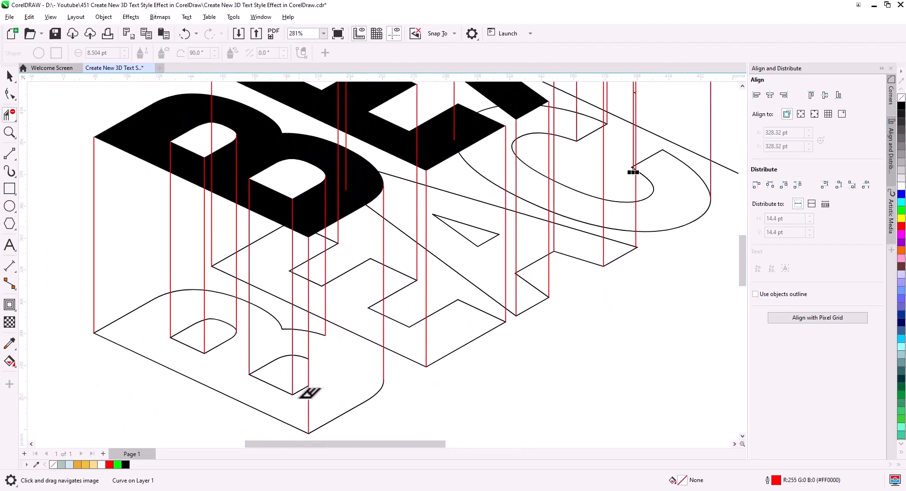
drag(302, 397, 287, 347)
drag(245, 326, 203, 342)
drag(161, 283, 210, 306)
drag(205, 236, 298, 310)
mouse_move(295, 287)
mouse_down()
mouse_move(211, 331)
mouse_move(174, 294)
mouse_up()
drag(196, 250, 252, 342)
drag(292, 320, 289, 356)
Remove the hidden line segments behind the side faces of the E with Virtual Segment Delete.
click(271, 219)
click(249, 253)
drag(269, 273, 285, 348)
mouse_move(286, 349)
mouse_down()
mouse_move(297, 226)
mouse_move(343, 330)
mouse_move(211, 387)
mouse_up()
drag(287, 331, 274, 263)
click(234, 220)
drag(305, 350, 284, 365)
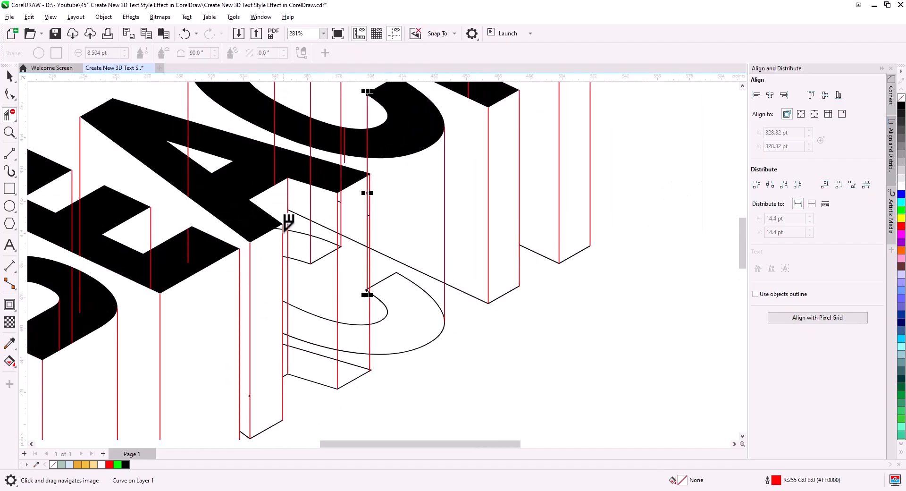
Remove the hidden line segments behind the side faces of the A and the C with Virtual Segment Delete.
scroll(293, 304, up, 3)
drag(302, 301, 301, 406)
scroll(344, 308, down, 3)
drag(372, 326, 342, 208)
drag(397, 360, 326, 405)
click(326, 404)
scroll(320, 336, up, 2)
click(349, 302)
click(349, 229)
mouse_move(314, 176)
mouse_down()
mouse_move(300, 246)
mouse_move(313, 248)
mouse_up()
click(348, 198)
scroll(338, 212, up, 2)
click(359, 298)
scroll(283, 295, down, 4)
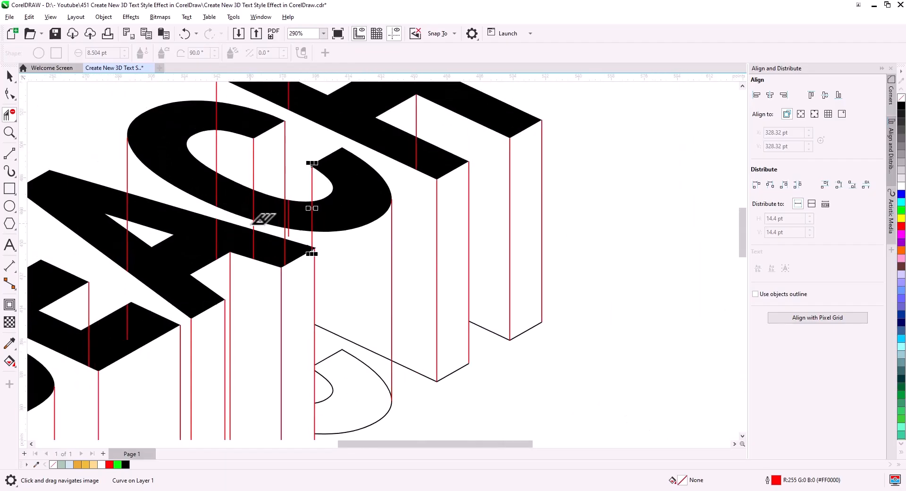
Trim the leftover red line segments crossing the black letter faces and those remaining around the E and B.
scroll(364, 367, down, 1)
click(9, 76)
click(337, 288)
scroll(336, 288, down, 1)
scroll(336, 288, up, 1)
scroll(283, 189, up, 2)
click(9, 114)
drag(404, 344, 494, 356)
drag(439, 423, 340, 424)
drag(472, 420, 522, 283)
scroll(521, 286, up, 3)
scroll(514, 261, down, 4)
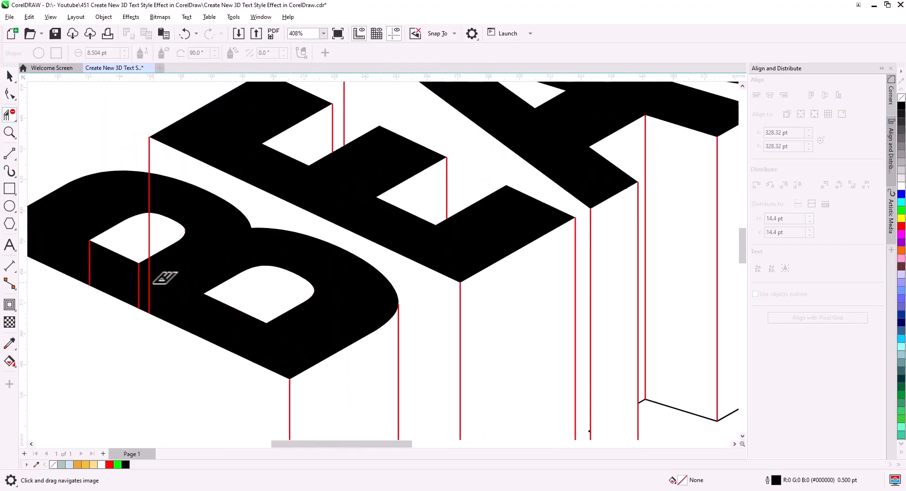
drag(152, 283, 82, 203)
scroll(195, 356, down, 3)
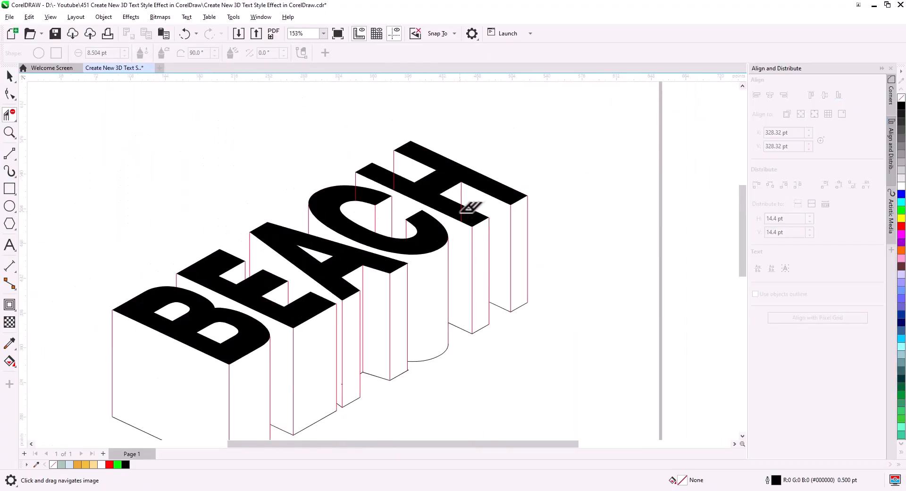
drag(328, 413, 339, 324)
Select all the extrusion lines while leaving the black BEACH text out of the selection.
click(10, 76)
scroll(514, 198, down, 1)
drag(517, 193, 468, 232)
scroll(468, 233, down, 1)
drag(590, 383, 158, 133)
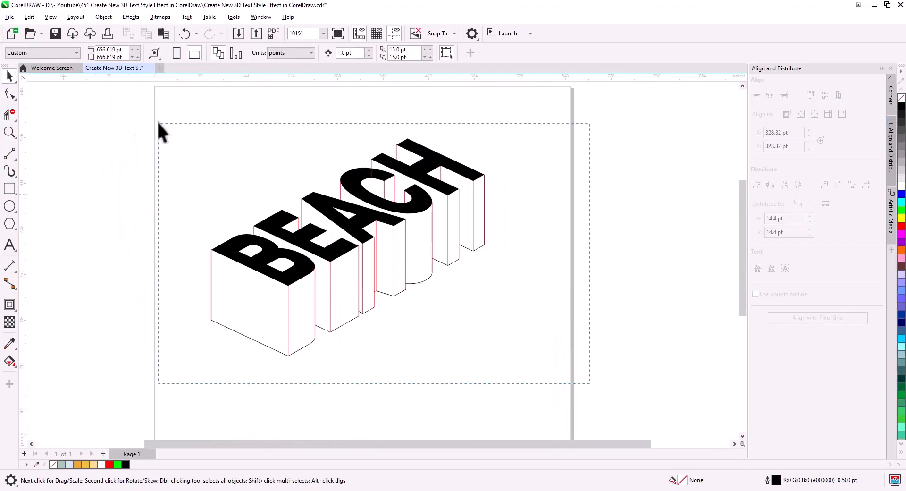
right_click(287, 320)
click(341, 203)
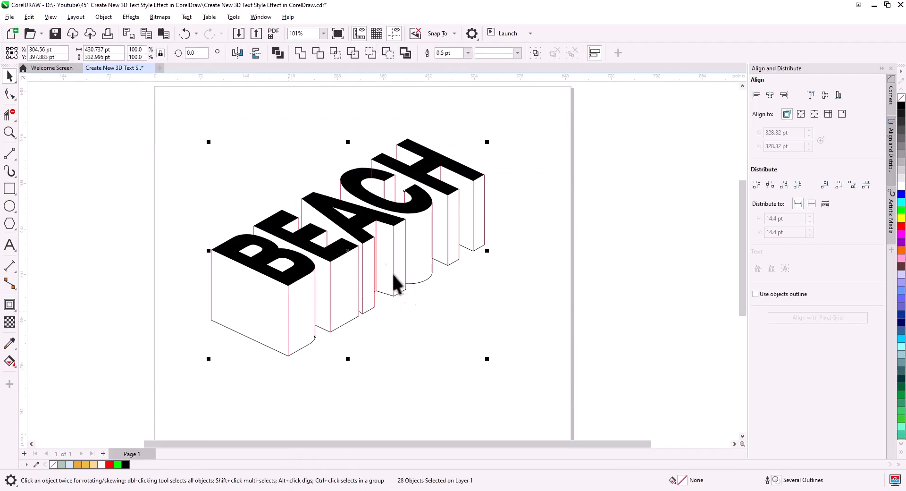
click(500, 306)
Draw a diagonal line between the front vertical edge of the B and the front vertical edge of the A.
scroll(468, 288, up, 3)
mouse_move(469, 289)
mouse_down()
mouse_move(490, 340)
mouse_move(558, 347)
mouse_up()
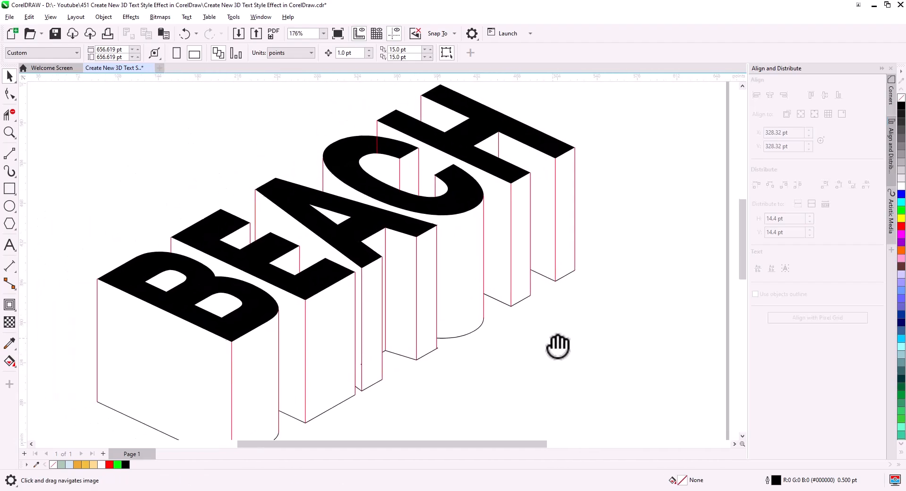
scroll(491, 283, down, 3)
click(9, 157)
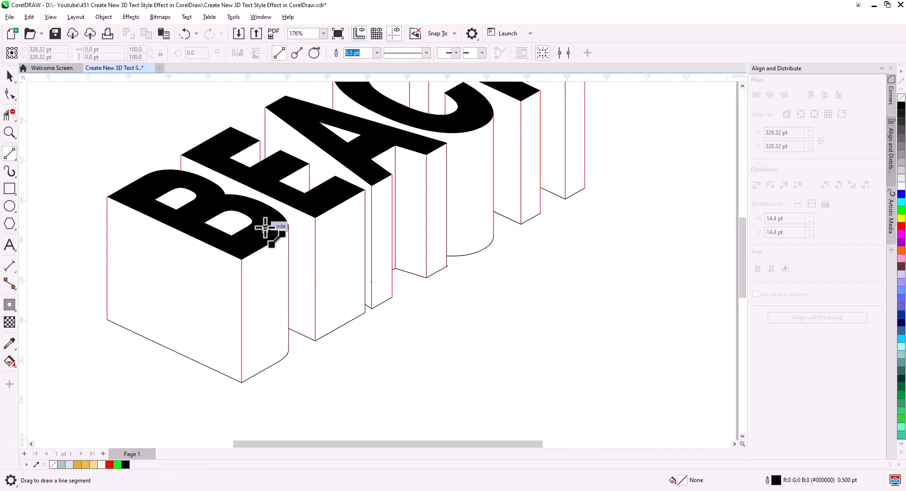
drag(427, 169, 243, 334)
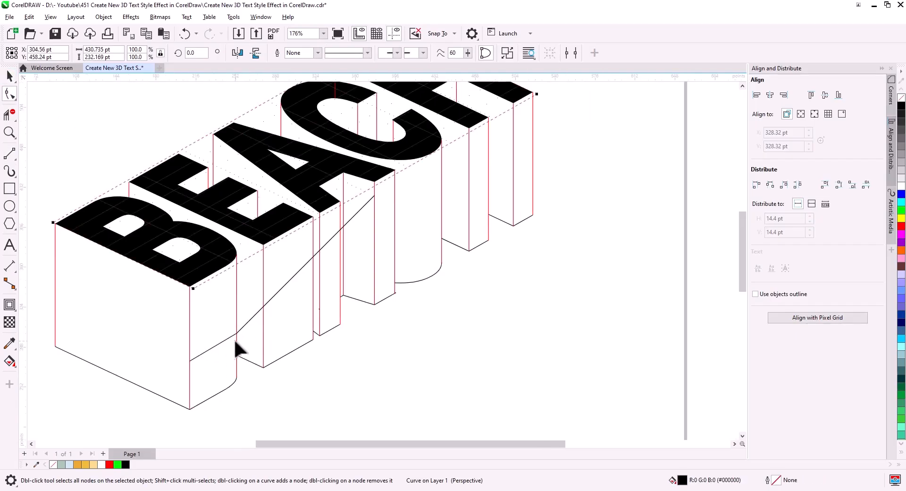
Delete the middle node of the diagonal line between the B and the A to straighten it.
click(233, 336)
drag(237, 333, 237, 321)
key(Delete)
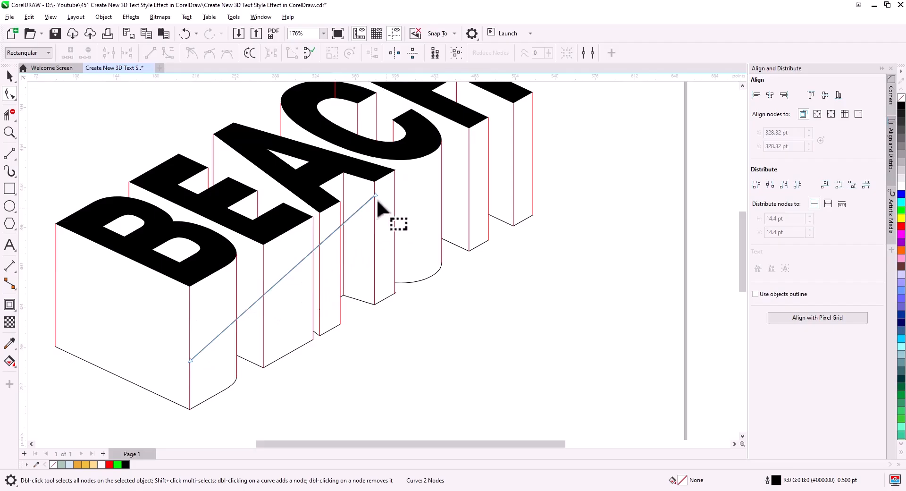
drag(374, 191, 338, 263)
click(6, 79)
scroll(389, 199, up, 2)
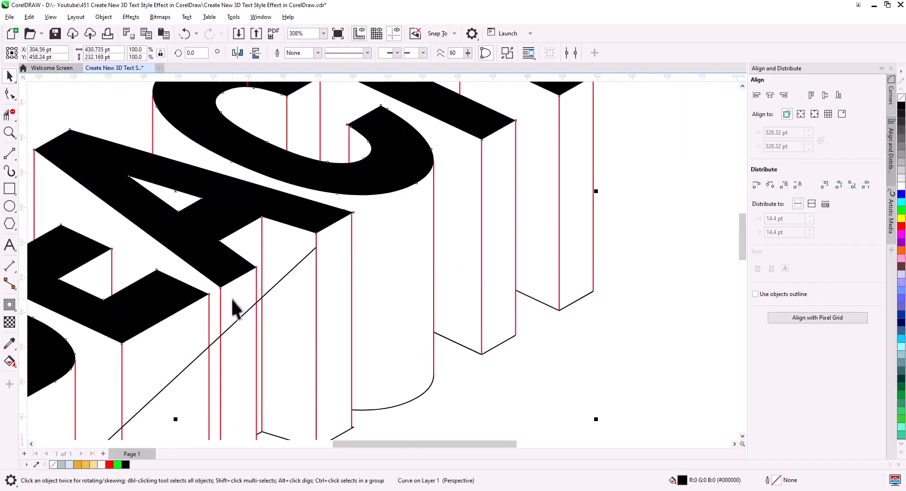
Convert the black BEACH perspective text to curves.
drag(232, 308, 313, 300)
right_click(301, 289)
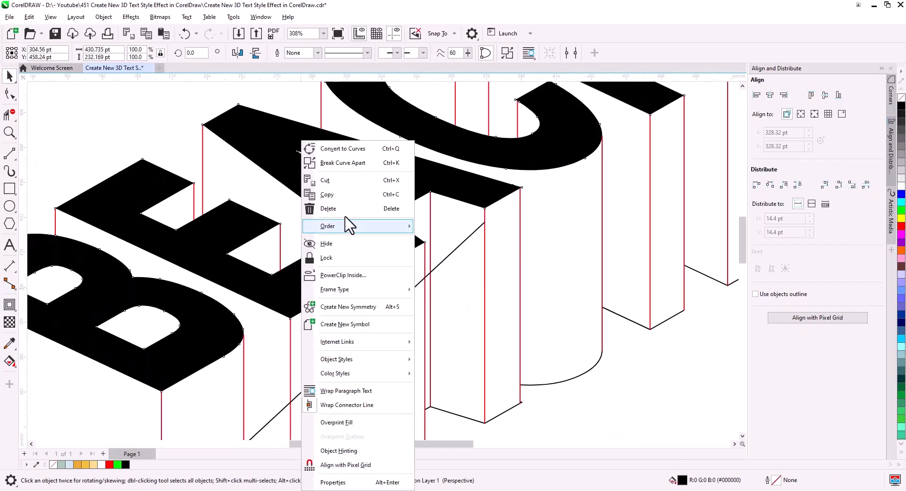
click(352, 149)
click(9, 94)
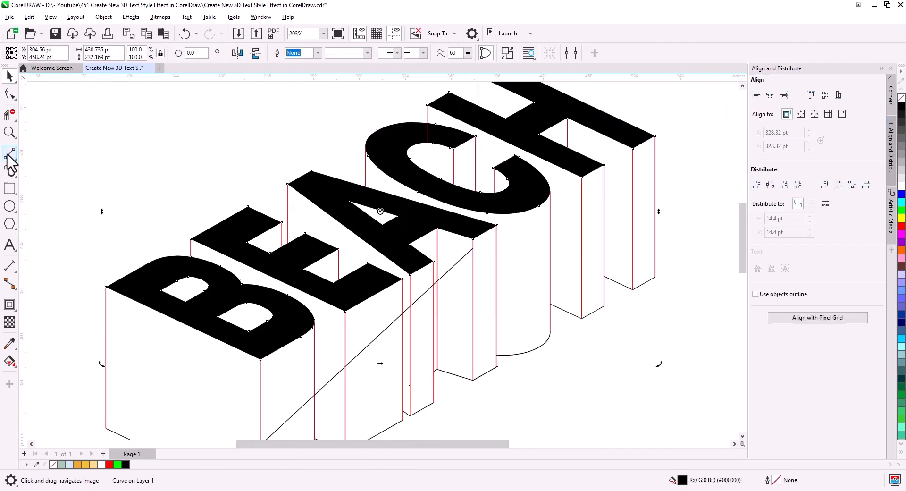
Draw a straight diagonal line across the black face of the letter A, through its triangular hole.
click(9, 154)
scroll(426, 247, up, 1)
drag(428, 248, 413, 293)
drag(222, 185, 405, 276)
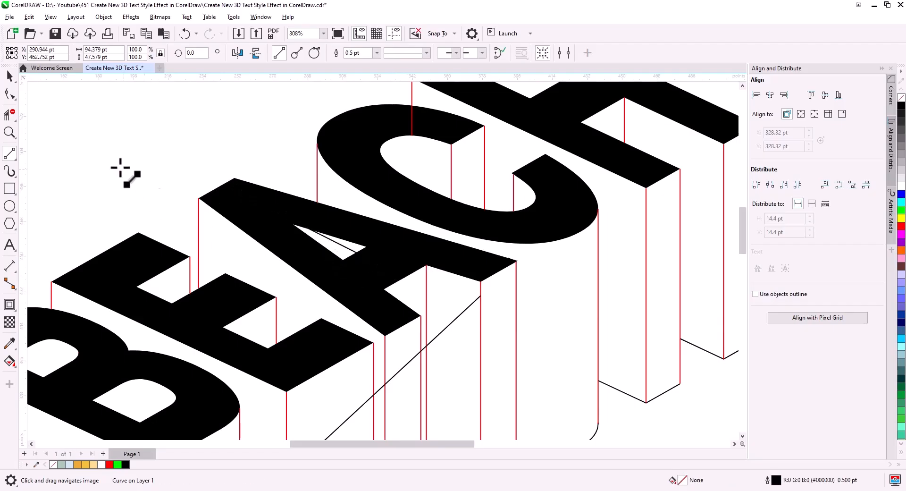
Give the line across the A a yellow outline and extend both of its ends past the letter's edges.
click(10, 75)
scroll(242, 206, up, 1)
click(10, 94)
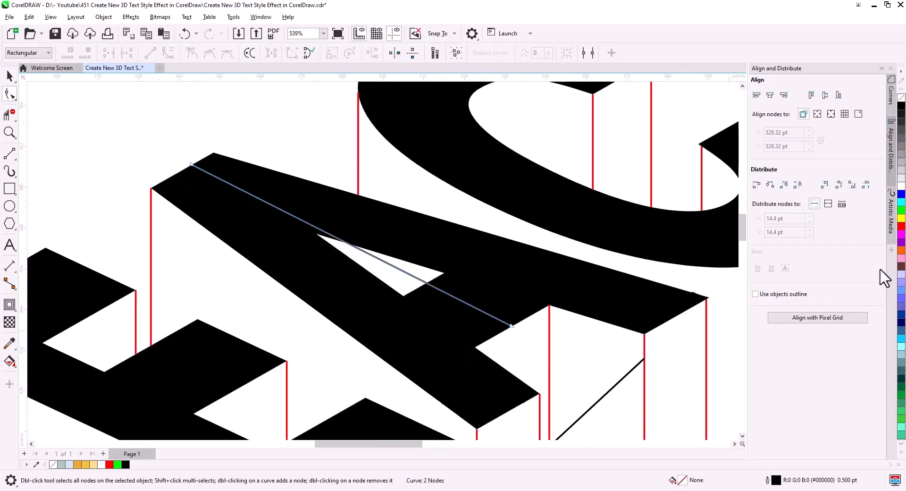
right_click(901, 218)
drag(192, 164, 135, 148)
click(10, 75)
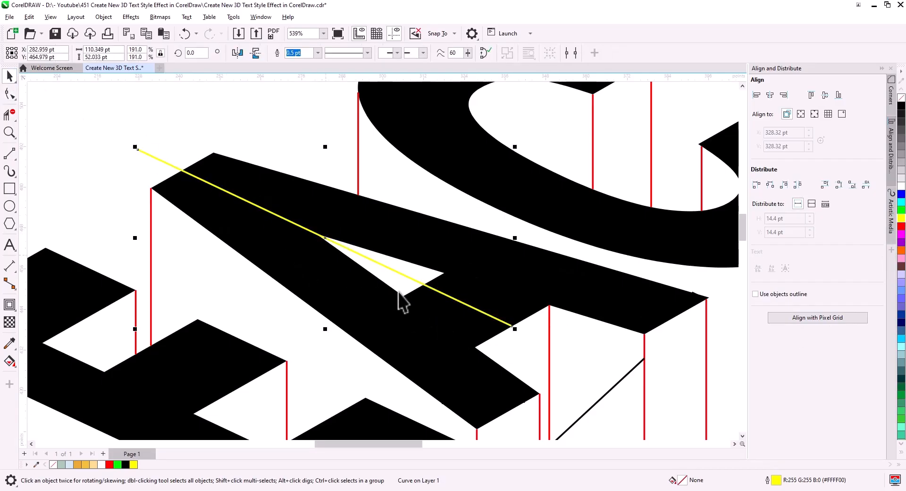
drag(509, 325, 541, 340)
Cut the black BEACH curve with the yellow line using Back minus front, and break the resulting curve apart.
shift+click(367, 109)
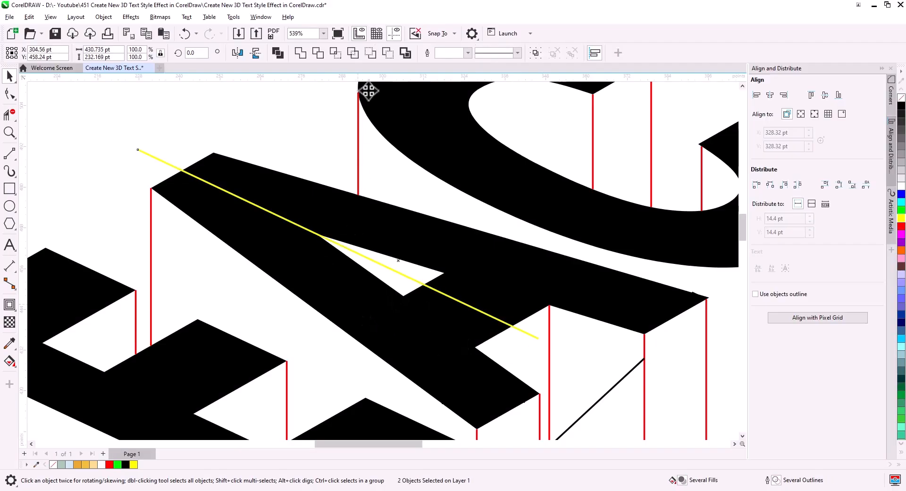
click(389, 54)
right_click(231, 225)
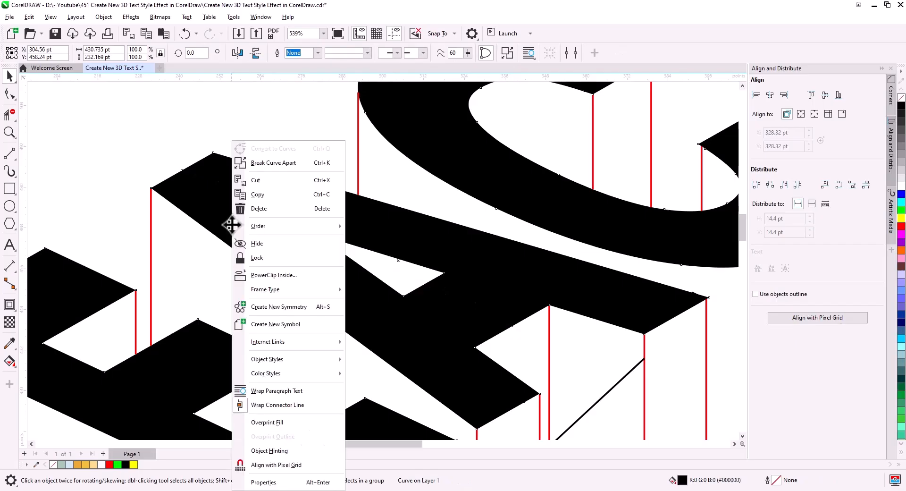
click(283, 164)
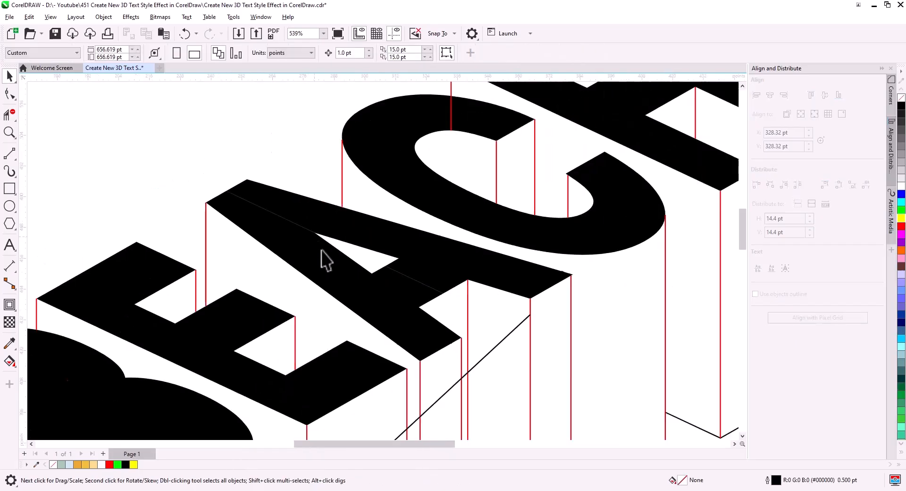
Combine the separated pieces of the B to restore its two inner holes.
scroll(321, 249, down, 4)
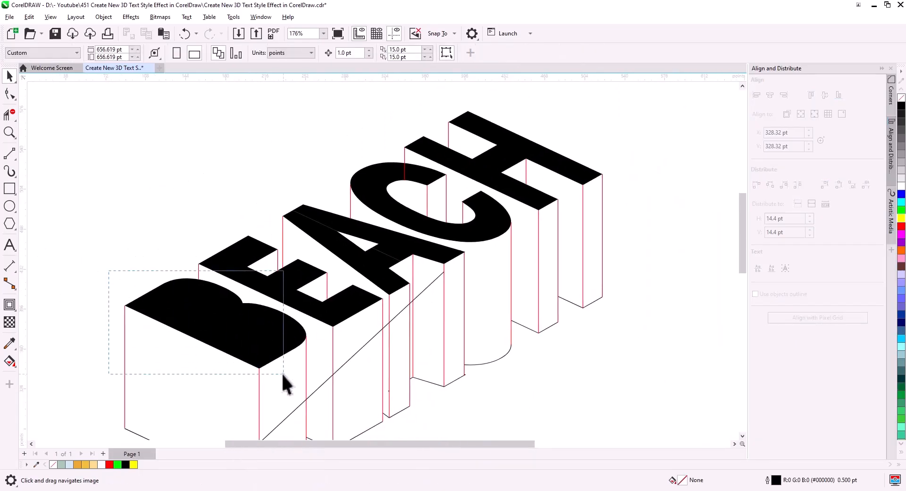
drag(283, 373, 284, 374)
click(277, 53)
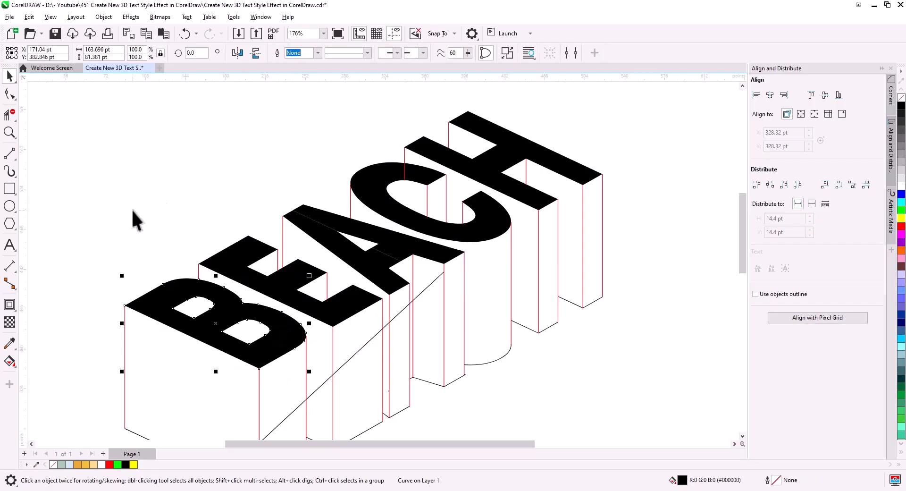
drag(286, 293, 224, 284)
key(ctrl+z)
drag(385, 282, 349, 279)
key(ctrl+z)
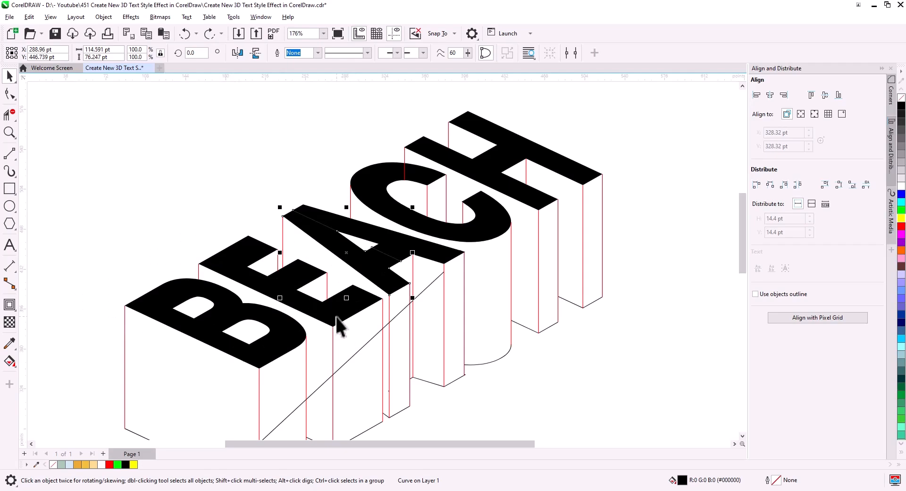
Combine the B, the E and the cut-off front part of the A into one curve.
shift+click(339, 325)
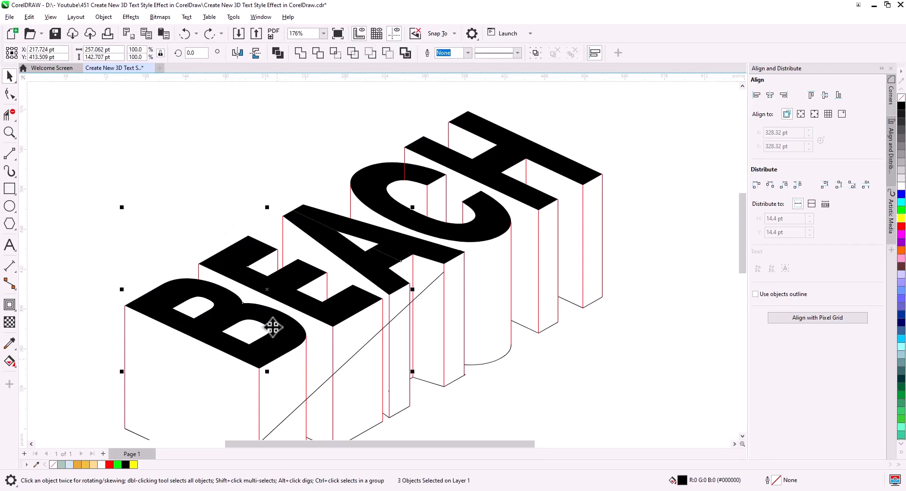
click(278, 53)
drag(426, 299, 411, 295)
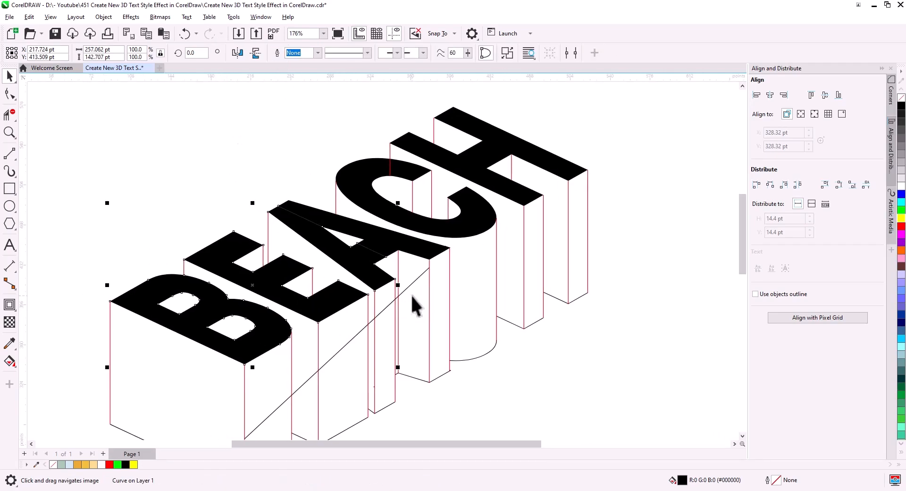
Move the upper end node of the long diagonal line to the outer vertical edge of the A's front leg.
click(417, 277)
key(F10)
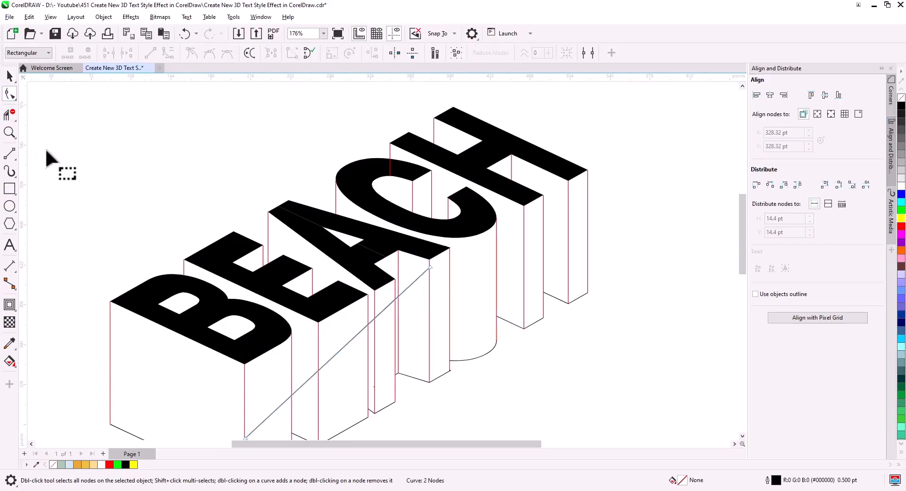
drag(431, 267, 396, 287)
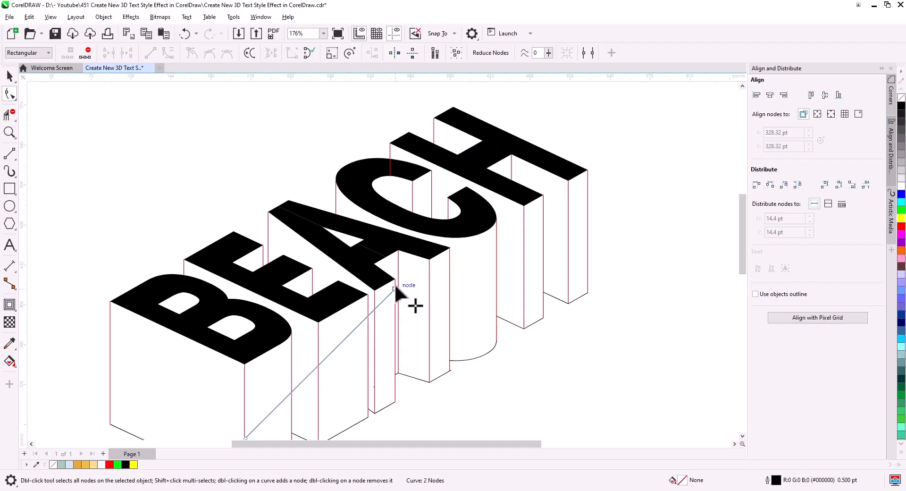
Draw a line along the lower edge of the B's long front side, between its two vertical edges.
click(9, 77)
click(304, 313)
scroll(304, 321, up, 1)
drag(298, 346, 294, 251)
drag(282, 287, 358, 274)
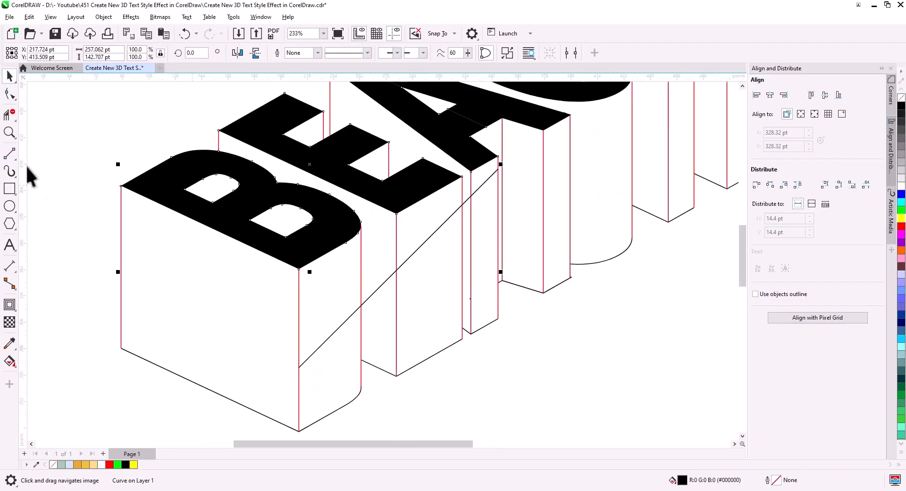
click(10, 153)
drag(122, 349, 299, 431)
click(8, 80)
click(278, 423)
click(276, 421)
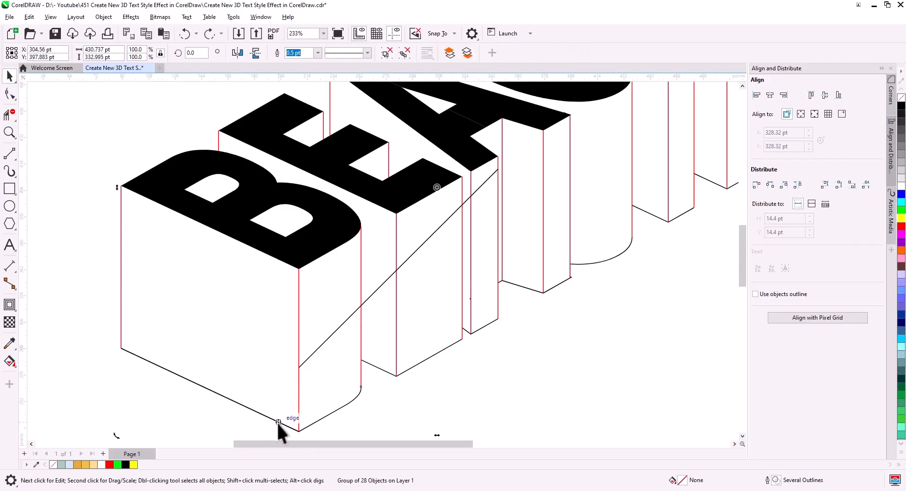
Move the new line up to the diagonal's start on the B and copy it to the diagonal's crossings with the front edges of E and A.
click(240, 415)
click(244, 407)
drag(242, 404, 330, 355)
click(355, 320)
drag(376, 320, 306, 403)
drag(245, 382, 320, 306)
click(346, 331)
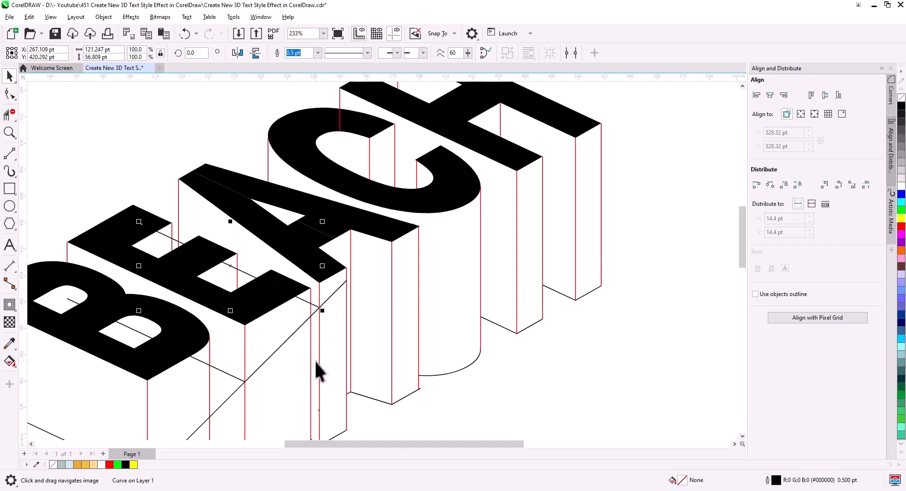
drag(381, 365, 448, 290)
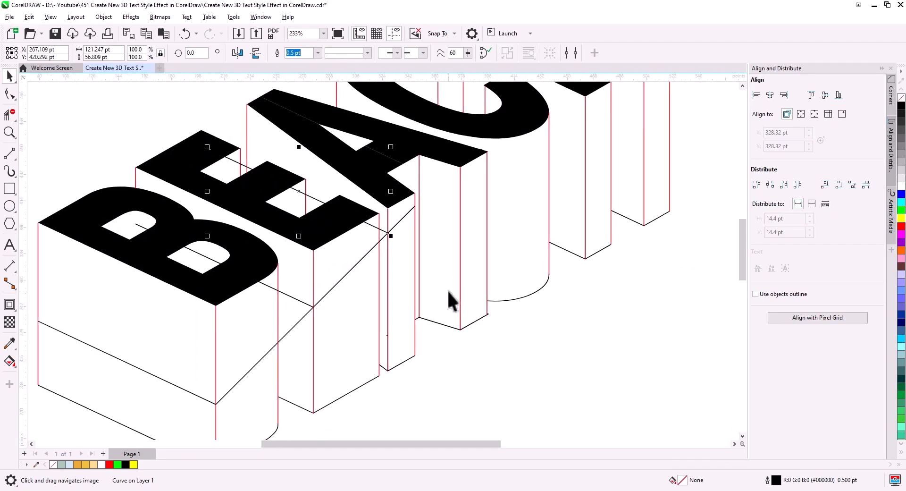
Extend the back ends of the parallel guide lines so they reach beyond the letters.
click(136, 226)
drag(132, 221, 44, 146)
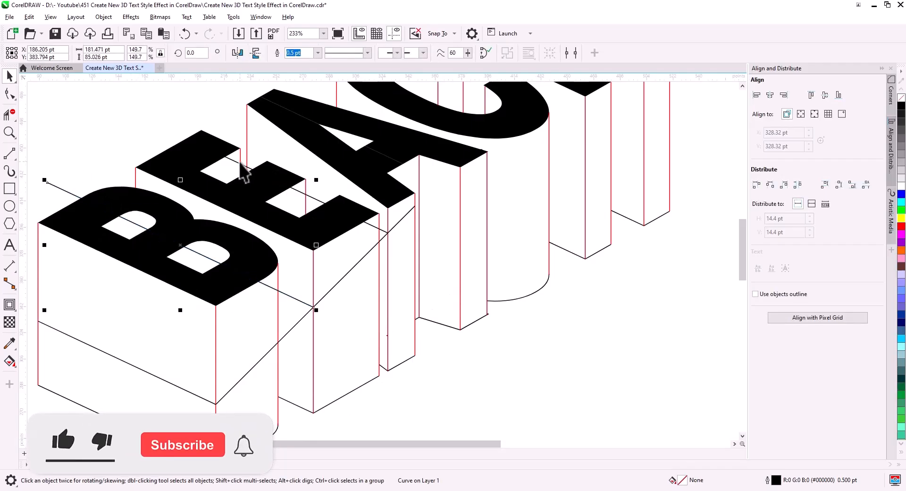
scroll(243, 172, down, 2)
scroll(284, 253, up, 2)
drag(325, 270, 192, 195)
click(182, 309)
drag(160, 296, 108, 273)
scroll(244, 198, down, 2)
click(230, 338)
drag(186, 317, 117, 285)
scroll(445, 296, up, 2)
Fill the combined curve of the B, E and front part of the A with cyan (#00FFFF).
drag(445, 296, 393, 380)
click(332, 281)
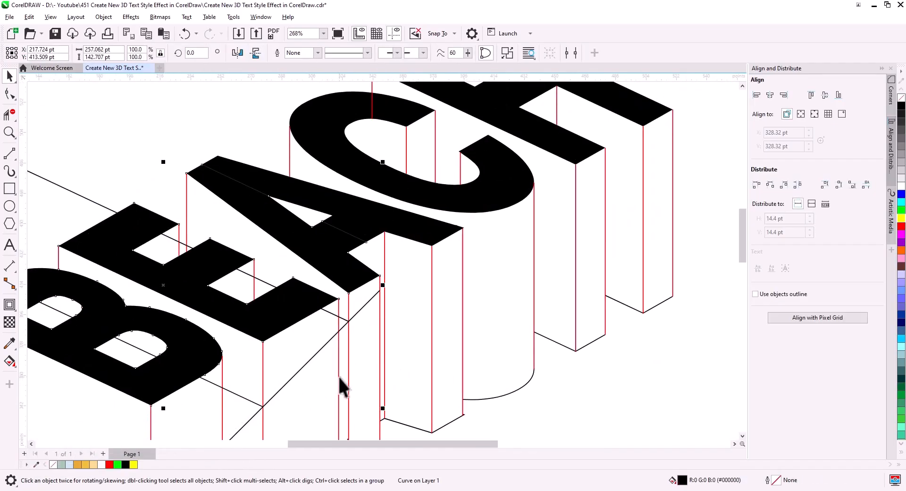
click(902, 203)
Copy the guide line from the A to the point where the diagonal crosses the E's outer vertical edge.
scroll(514, 362, down, 1)
click(483, 419)
drag(482, 419, 532, 342)
click(421, 243)
drag(423, 244, 414, 253)
right_click(415, 253)
click(443, 276)
drag(423, 323, 454, 271)
Give the cyan combined curve a black outline.
click(290, 256)
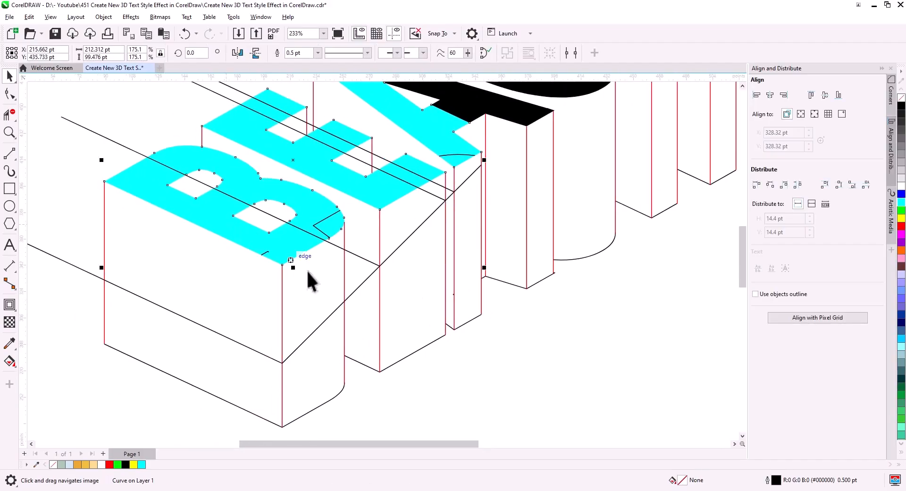
right_click(900, 106)
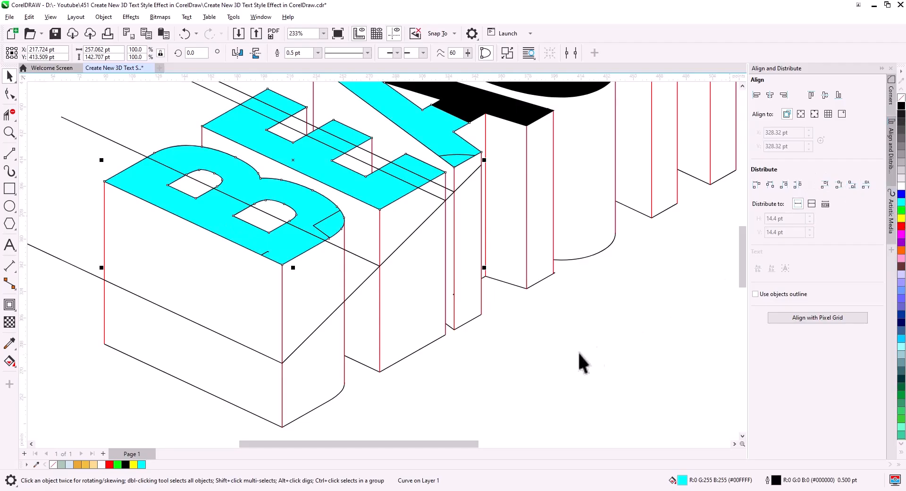
click(597, 353)
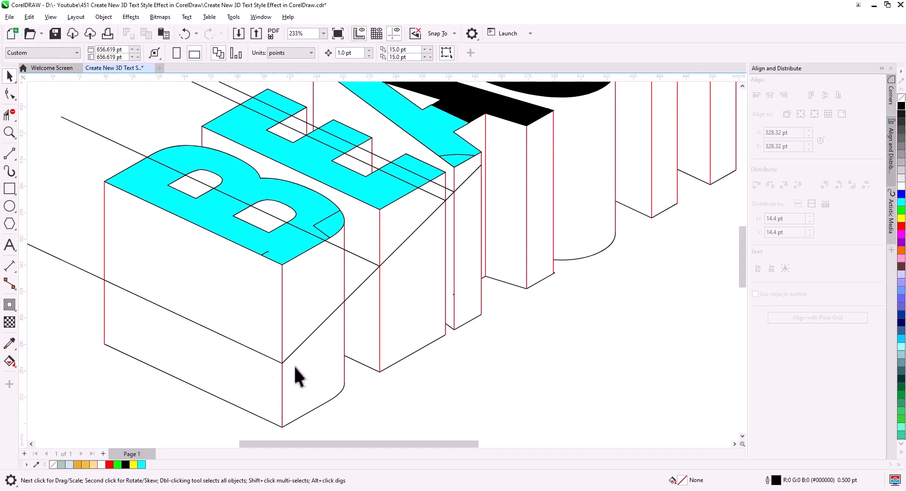
Copy the cyan faces, the rest of the A, the guide lines and the extrusion-line group to a new second page.
scroll(406, 313, down, 4)
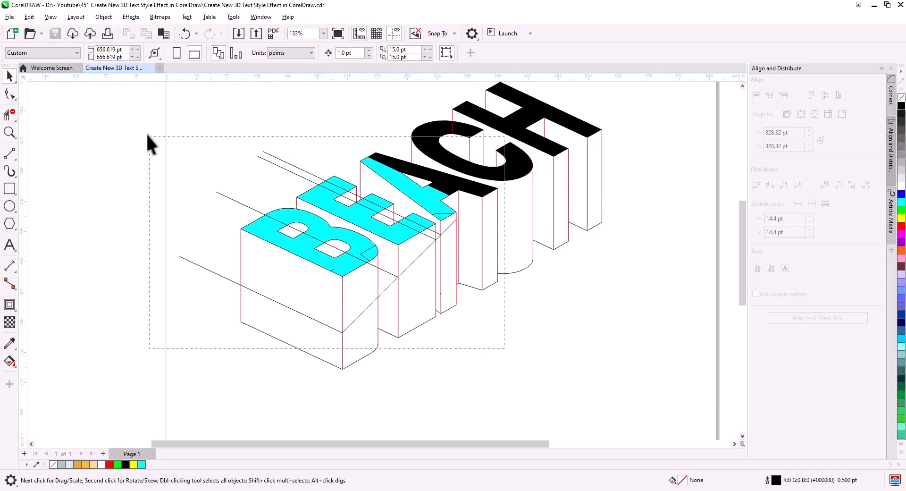
drag(152, 140, 153, 141)
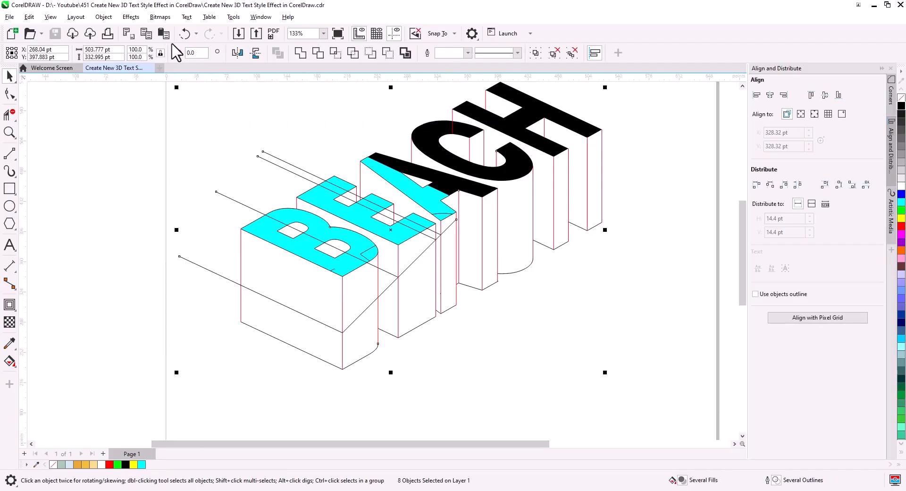
click(103, 453)
key(ctrl+v)
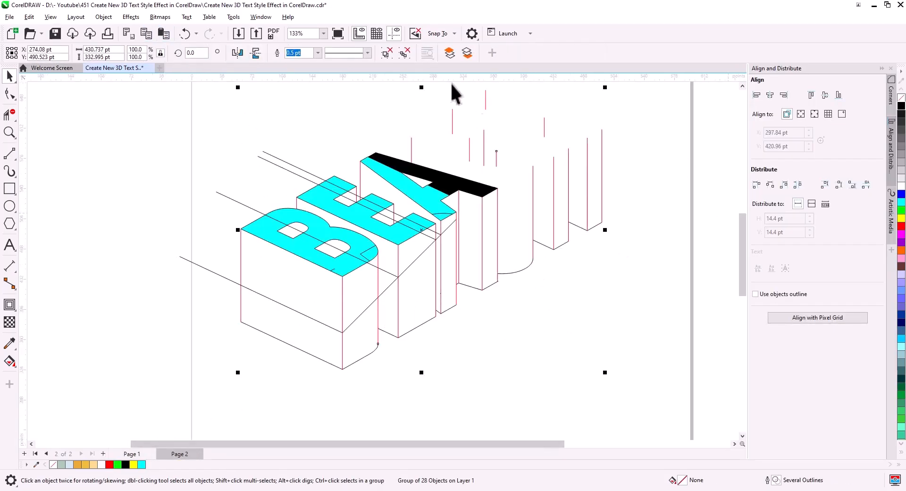
Delete the red vertical lines belonging to the missing C and H on page 2.
click(659, 295)
key(Delete)
click(543, 243)
drag(526, 174, 402, 89)
key(Delete)
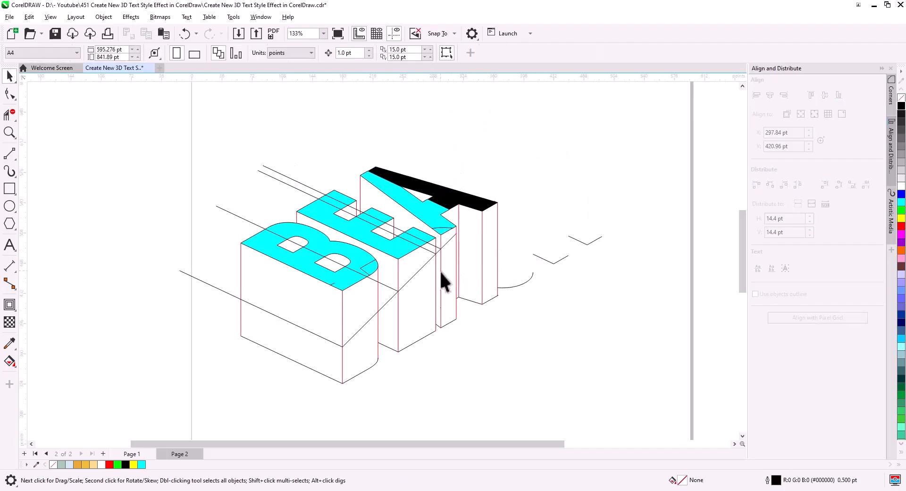
Delete the long guide line that crosses the B and ends at the E's front vertical edge.
scroll(386, 326, up, 5)
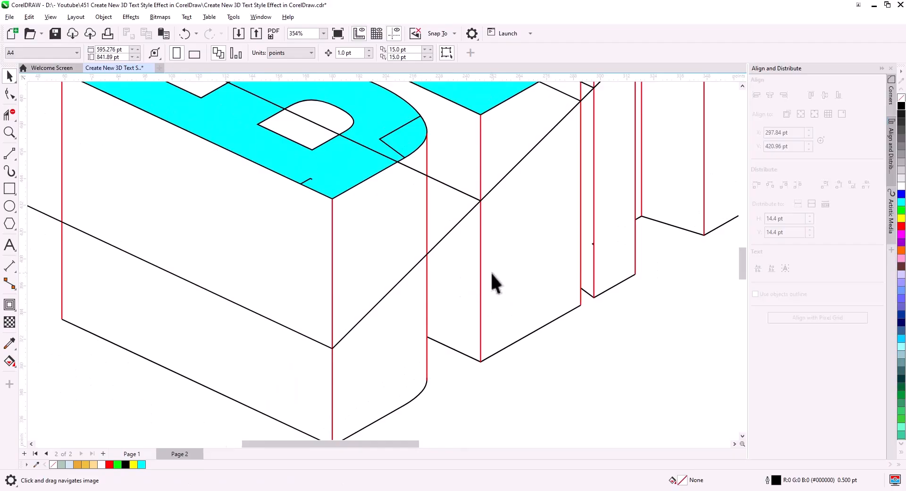
scroll(491, 271, down, 3)
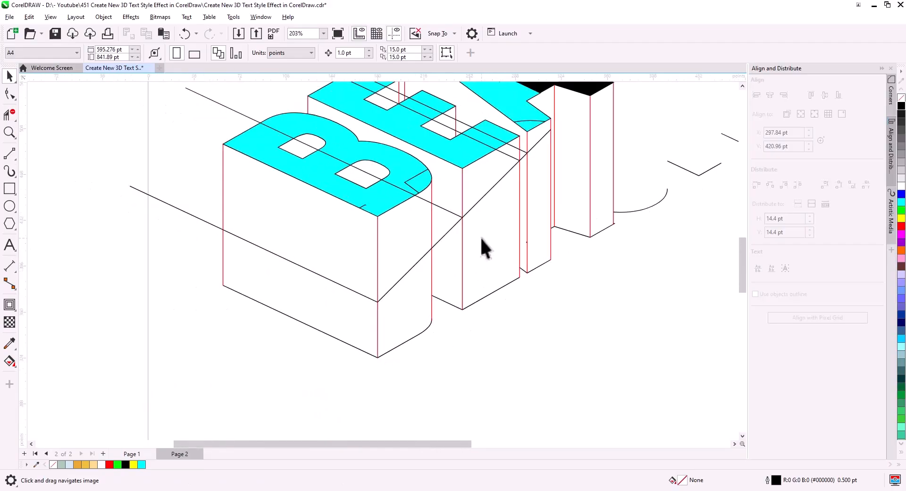
drag(481, 239, 452, 250)
click(412, 214)
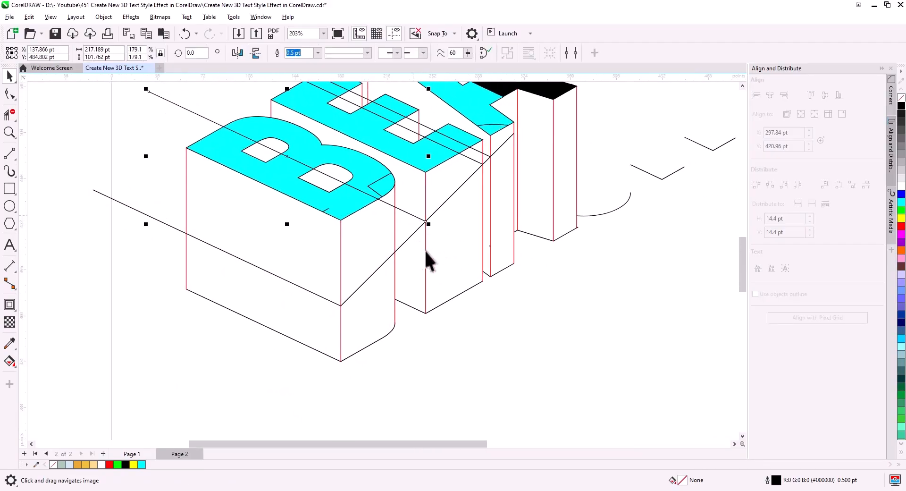
key(Delete)
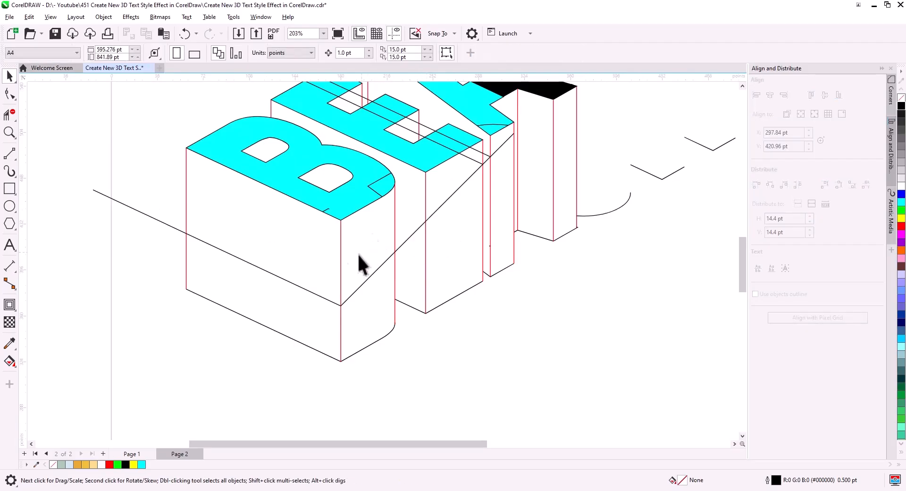
Draw a vertical line about 98 pt long from the notch on the B's curved side down across its face.
click(10, 153)
drag(323, 148, 322, 270)
click(10, 76)
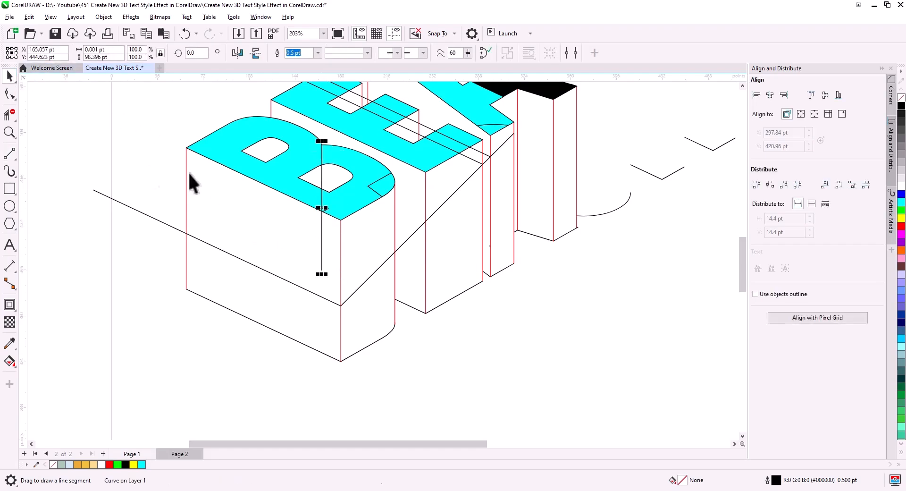
Break the cyan combined curve apart.
click(366, 204)
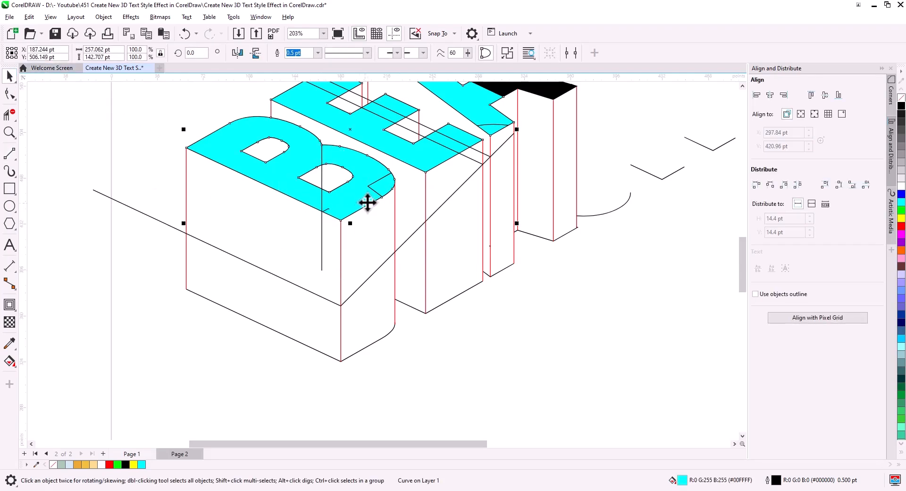
right_click(362, 184)
click(401, 105)
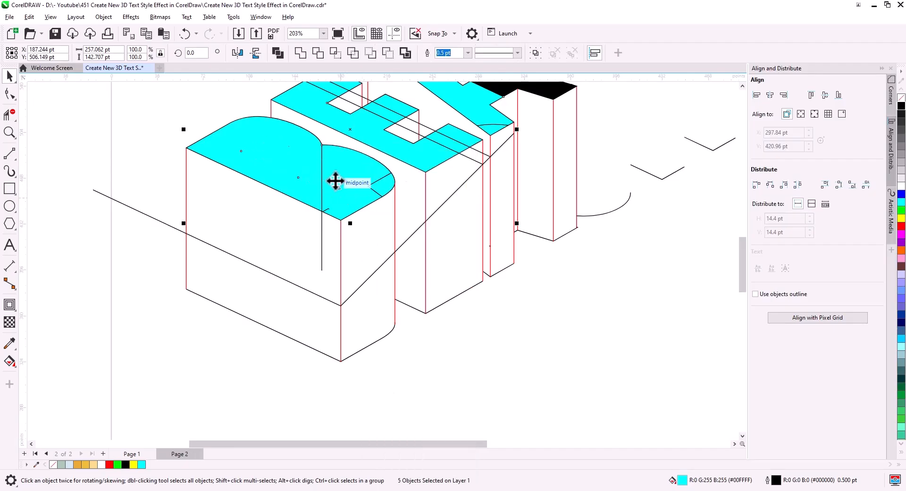
Remove the fill from the separated cyan letter faces and copy the B's outline about 57 pt straight down.
click(902, 98)
click(552, 318)
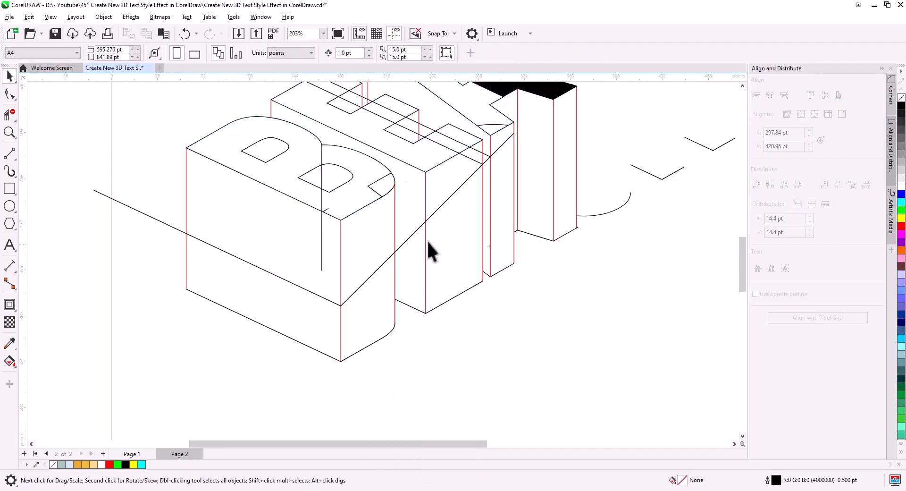
click(377, 203)
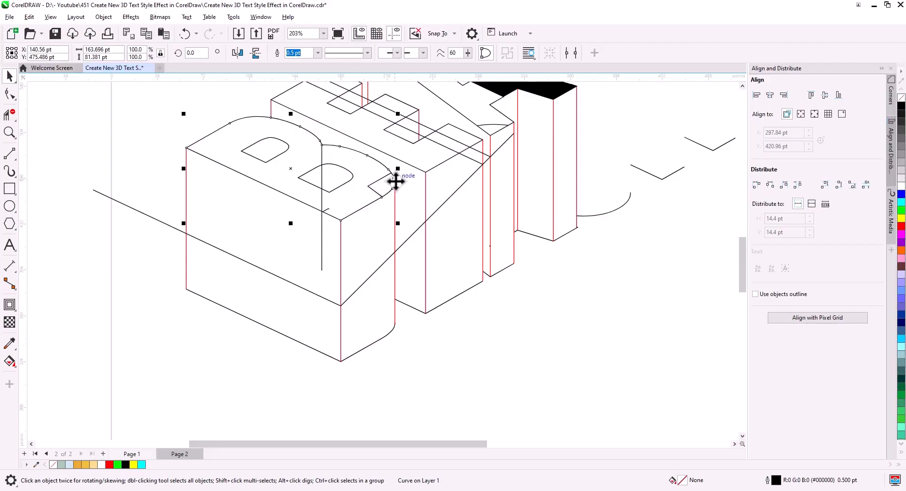
drag(396, 182, 396, 254)
click(416, 274)
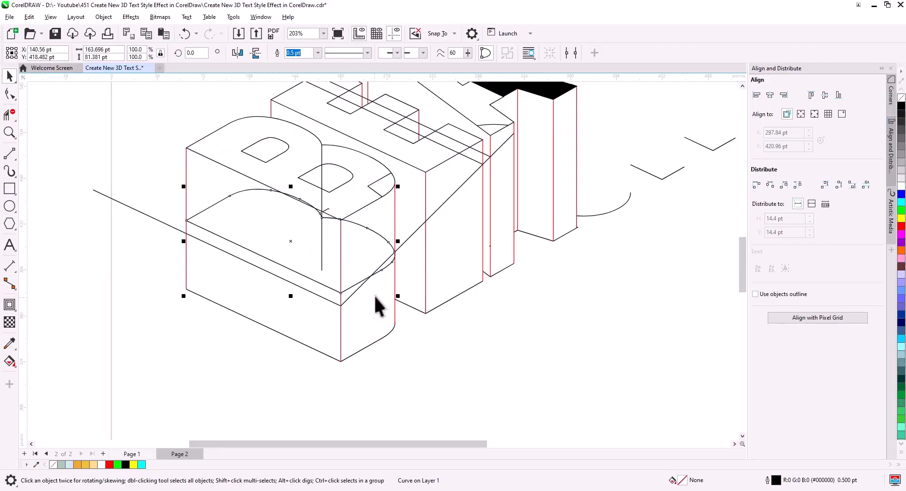
Shorten the vertical line at the B's notch to about 57.9% so it ends at the copied outline's notch.
scroll(374, 298, up, 3)
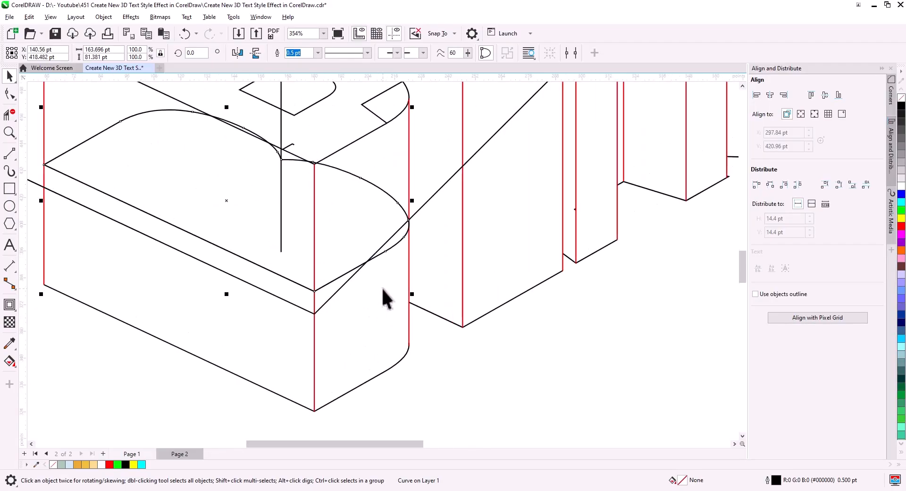
click(404, 260)
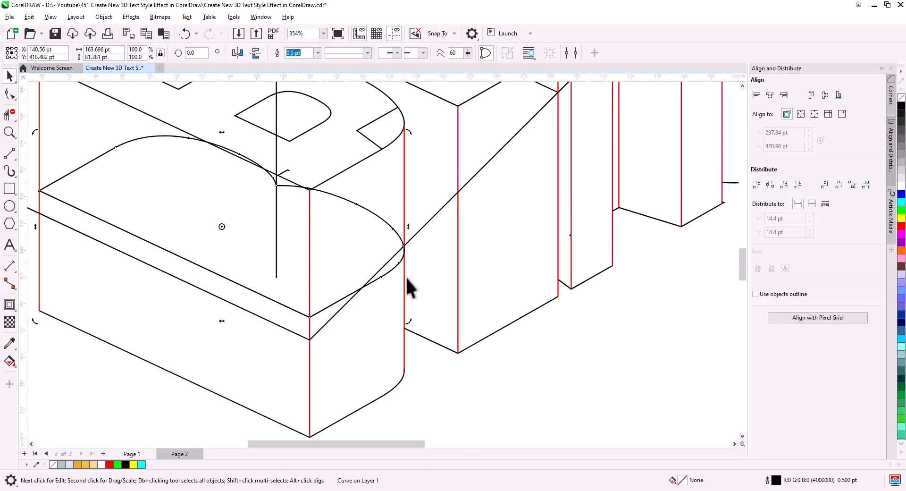
click(502, 369)
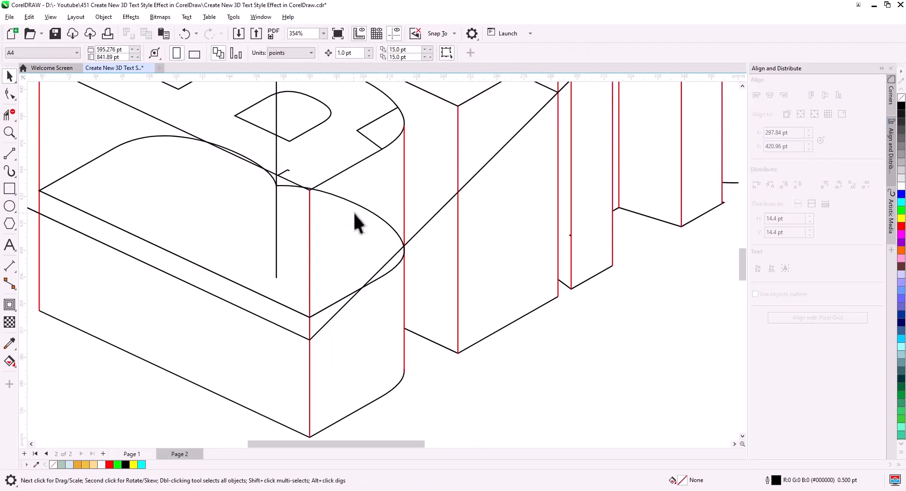
click(277, 244)
drag(277, 283, 278, 209)
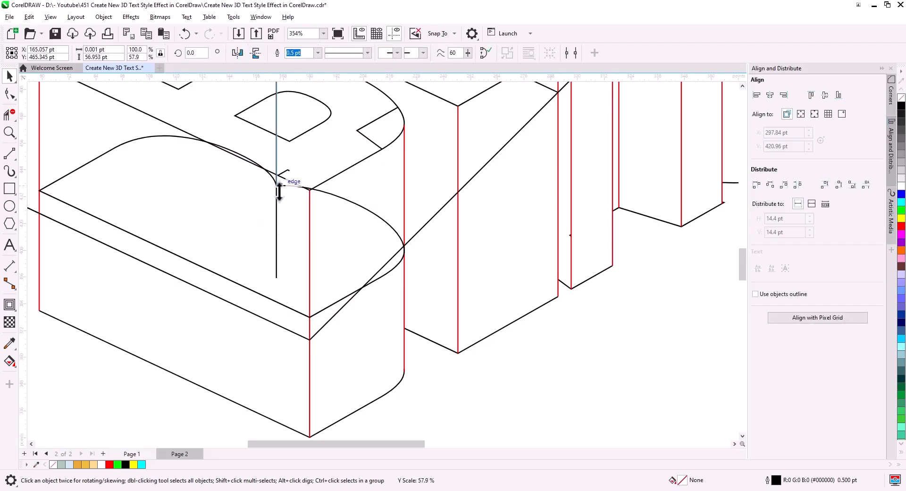
Delete the stray nodes and small leftover segments of the edge curve around the B's face and the A's side.
key(F10)
click(303, 186)
click(286, 171)
click(13, 78)
click(8, 91)
drag(298, 158, 263, 192)
key(Delete)
drag(350, 107, 373, 292)
key(Delete)
drag(510, 143, 593, 189)
key(Delete)
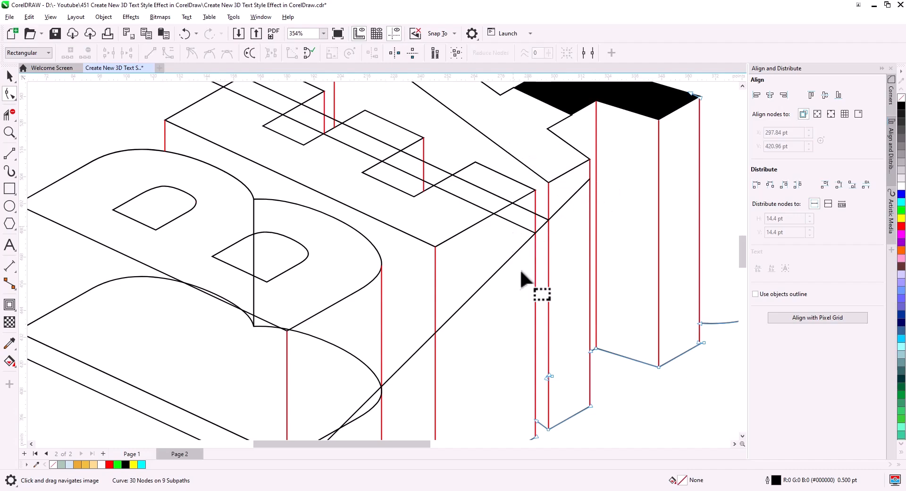
drag(559, 377, 552, 232)
key(Delete)
drag(436, 240, 528, 298)
Copy the notch's vertical line to the corner and outer curve points of both B counters, six lines in all.
click(9, 76)
click(389, 186)
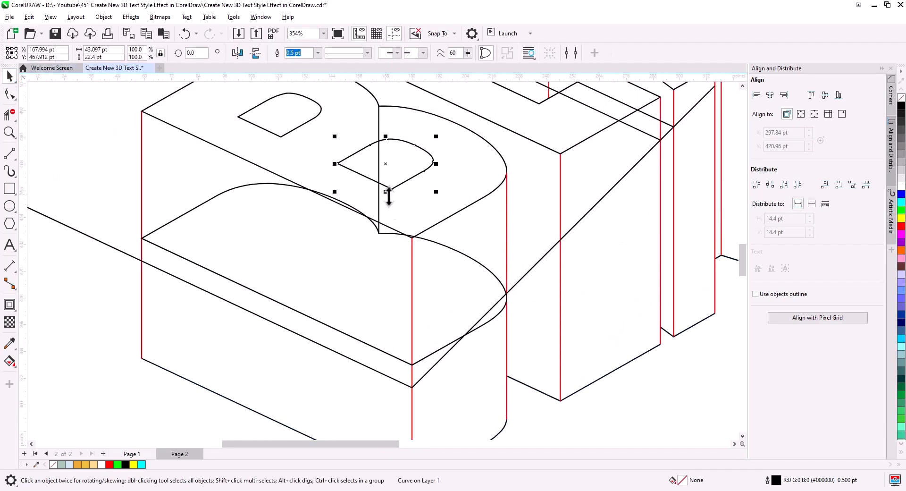
shift+click(280, 135)
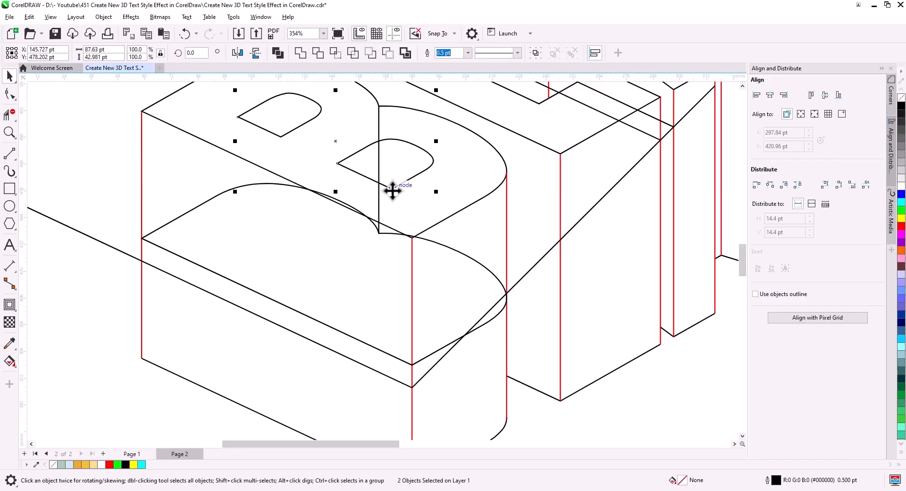
click(380, 119)
drag(379, 107, 434, 159)
click(415, 215)
click(361, 186)
click(309, 162)
click(260, 142)
click(344, 133)
click(460, 187)
Copy both B counter outlines straight down to the lower ends of their vertical lines.
click(349, 157)
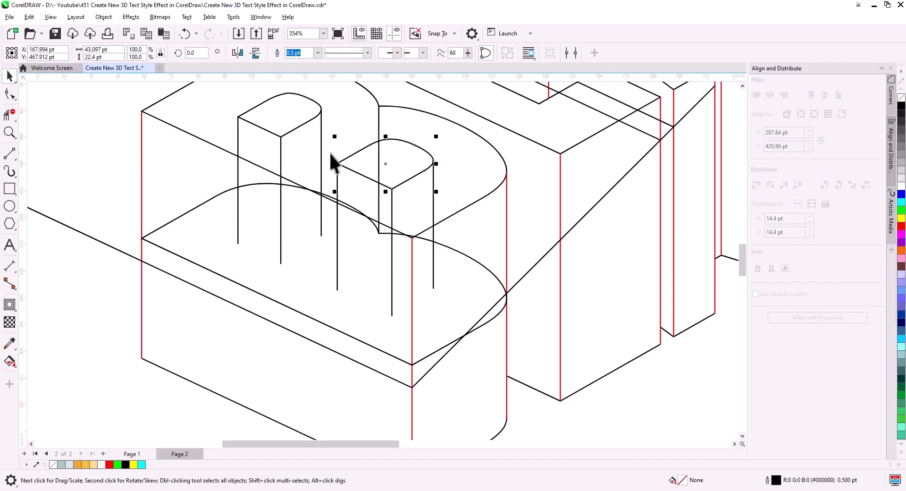
shift+click(282, 137)
drag(282, 137, 282, 264)
click(294, 287)
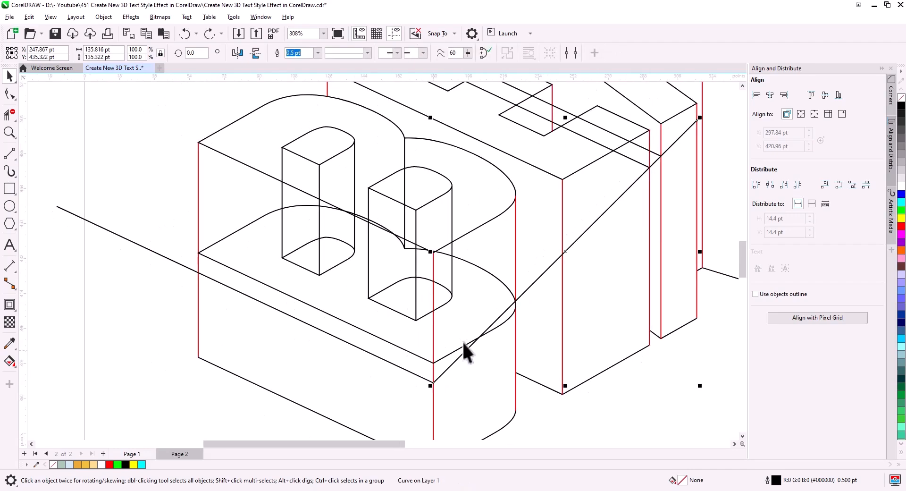
Place copies of the diagonal guide line through the lower counter corners and the B's left front edge.
drag(481, 344, 370, 307)
click(449, 344)
click(388, 322)
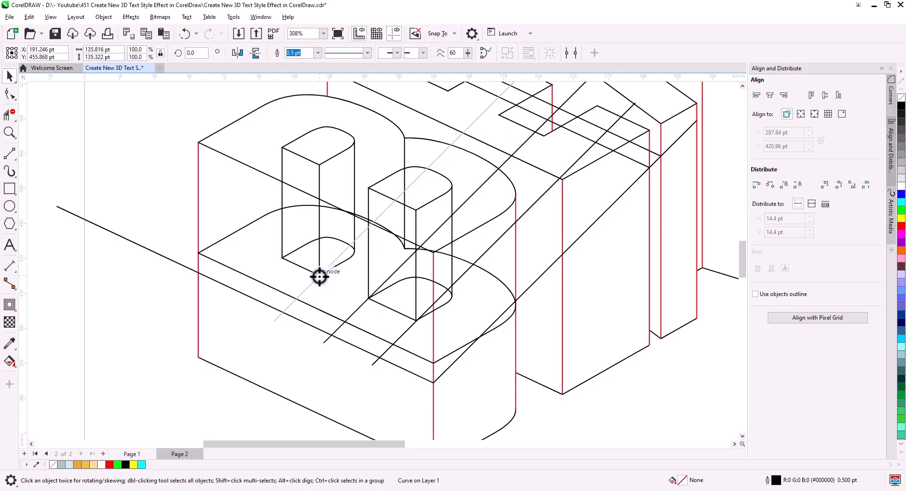
drag(338, 293, 283, 259)
click(296, 267)
drag(247, 296, 198, 273)
click(278, 297)
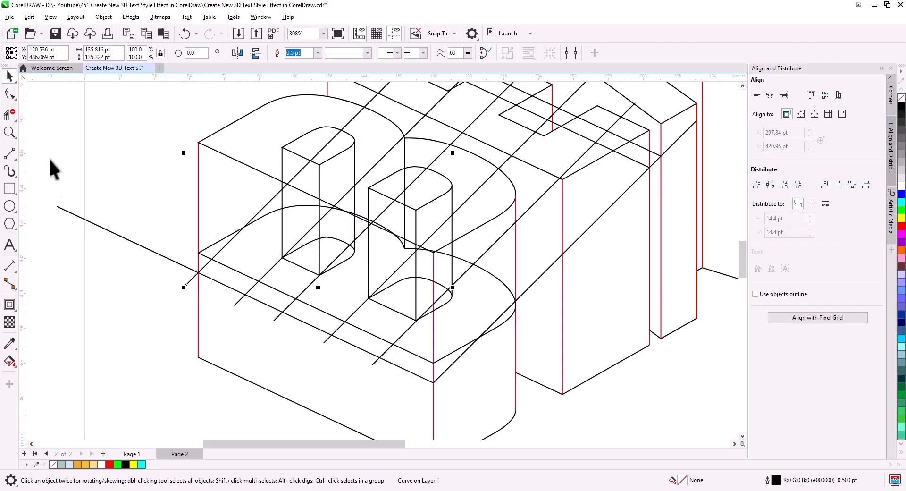
Move the lower B outline's two front corner nodes down onto the long guide line.
click(10, 94)
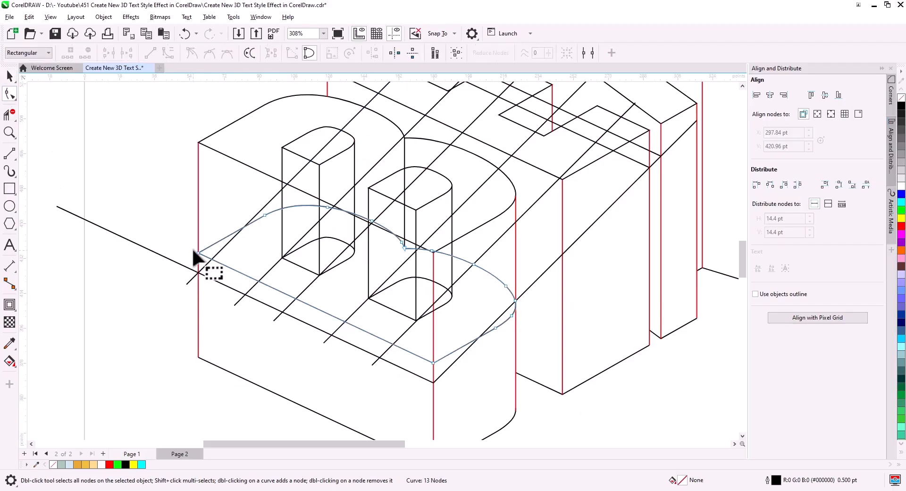
drag(199, 252, 199, 273)
drag(433, 363, 433, 382)
Reshape the right-hand counter's lower outline so its straight sides follow the diagonal guide lines.
click(417, 315)
click(447, 304)
scroll(433, 313, up, 2)
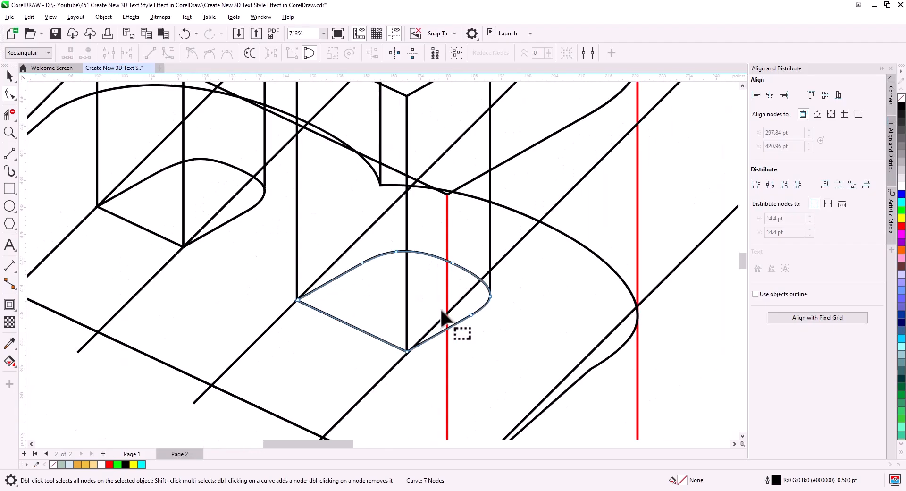
drag(491, 296, 490, 267)
click(471, 287)
drag(450, 299, 472, 289)
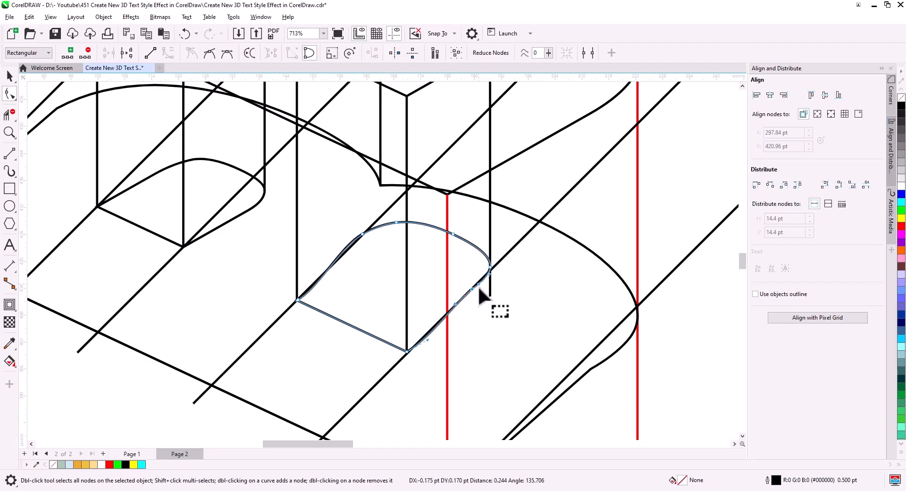
click(362, 234)
drag(341, 245, 341, 254)
click(332, 277)
drag(319, 287, 340, 258)
click(341, 257)
click(363, 234)
click(363, 234)
Reshape the lower B outline so its straight end segments follow the diagonal guide lines.
click(9, 77)
scroll(368, 279, down, 2)
key(F10)
scroll(407, 269, up, 2)
scroll(419, 289, down, 3)
click(483, 328)
drag(515, 338, 448, 257)
drag(425, 264, 279, 183)
scroll(492, 318, up, 3)
scroll(461, 330, down, 1)
drag(467, 327, 482, 306)
drag(304, 436, 276, 295)
Replace the left-hand counter's lower outline with a copy of the reshaped right-hand one.
key(space)
scroll(300, 276, down, 4)
click(282, 260)
key(Delete)
click(415, 270)
drag(380, 322, 268, 270)
right_click(269, 270)
drag(293, 282, 325, 384)
Fit the copied outline's nodes to the left-hand counter's vertical edges and delete the surplus node.
scroll(299, 302, up, 3)
click(10, 94)
drag(169, 251, 336, 352)
drag(214, 341, 232, 349)
drag(295, 275, 333, 321)
key(Delete)
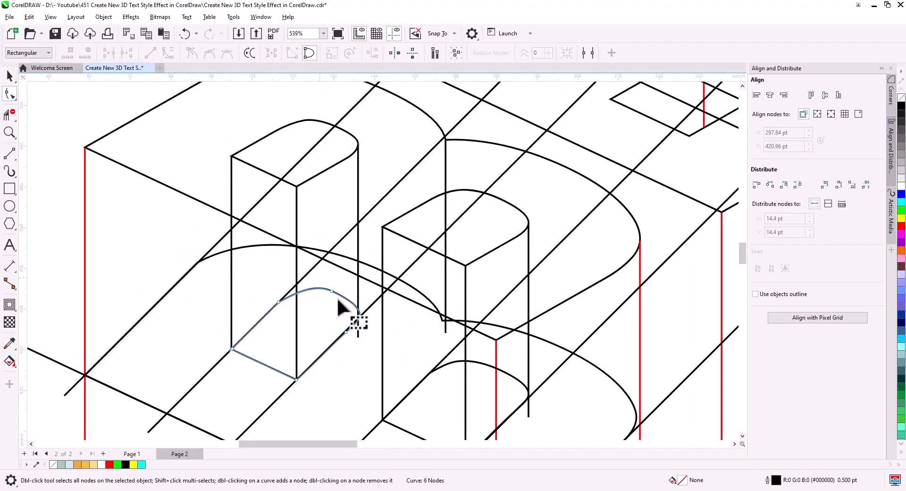
Delete the copied diagonal guide lines that cross the B, keeping the original diagonal at its front edge.
key(space)
scroll(308, 272, down, 9)
click(428, 362)
click(322, 343)
key(Delete)
click(247, 322)
key(Delete)
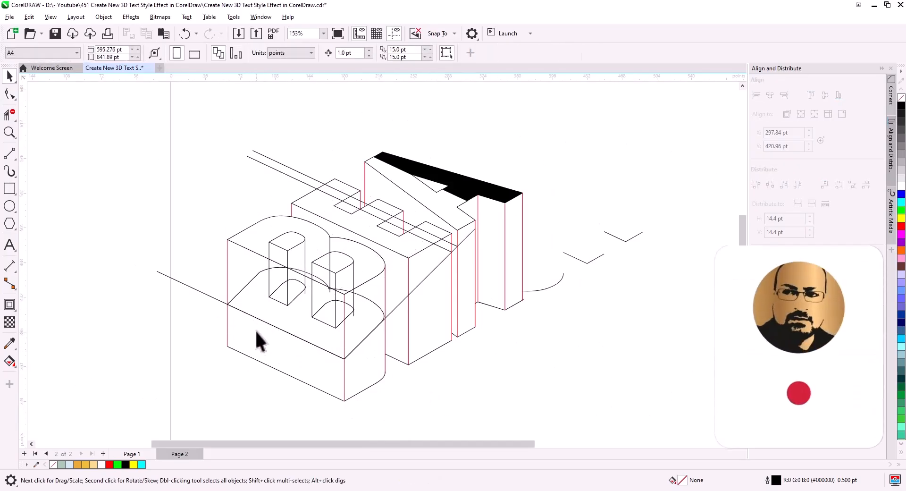
Copy all artwork on page 2, paste it onto a new page 3 and return to page 2.
scroll(255, 322, down, 2)
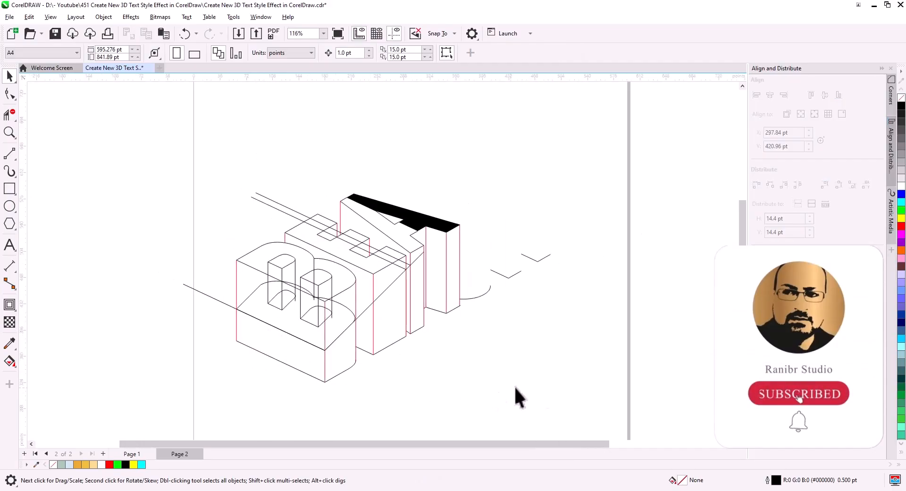
drag(200, 271, 124, 147)
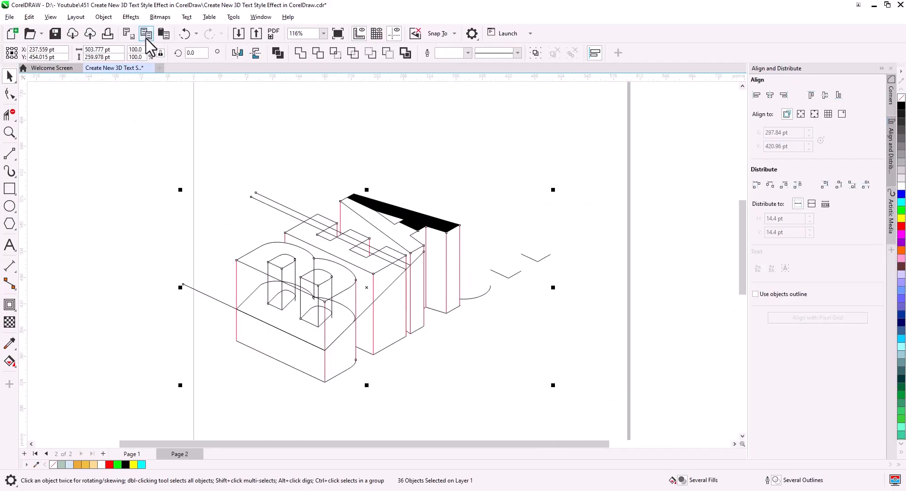
click(103, 453)
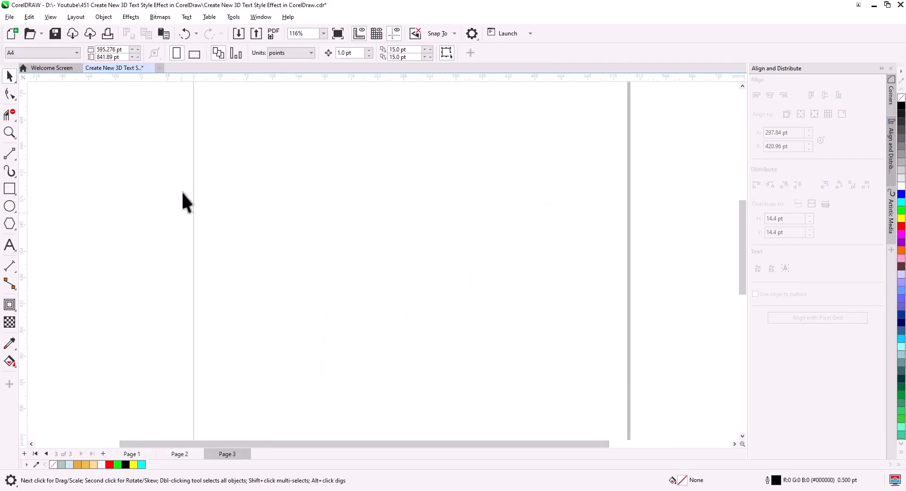
click(164, 33)
click(134, 263)
click(162, 454)
Delete the counter and lower outline segments hidden behind the B's front and side faces with the Virtual Segment Delete tool.
scroll(320, 326, up, 2)
click(9, 114)
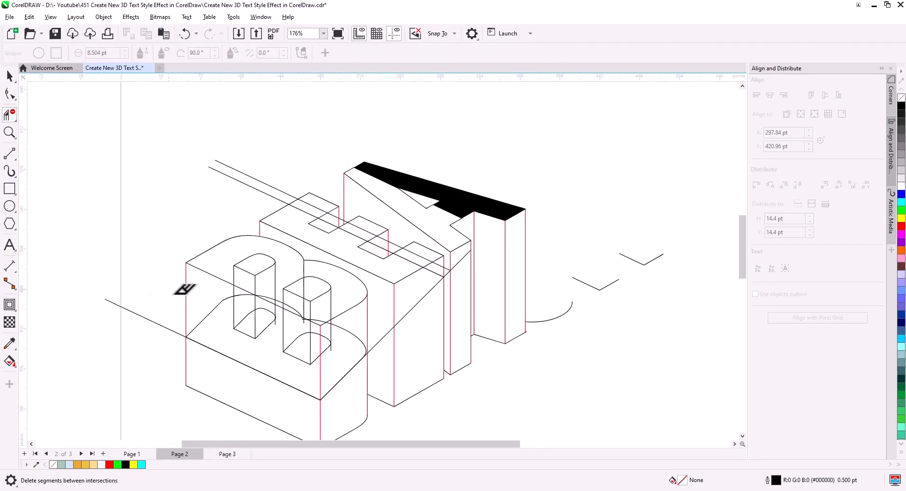
mouse_move(222, 306)
mouse_down()
mouse_move(244, 327)
mouse_move(236, 309)
mouse_move(266, 334)
mouse_move(264, 321)
mouse_move(278, 325)
mouse_move(275, 316)
mouse_move(314, 358)
mouse_move(333, 349)
mouse_up()
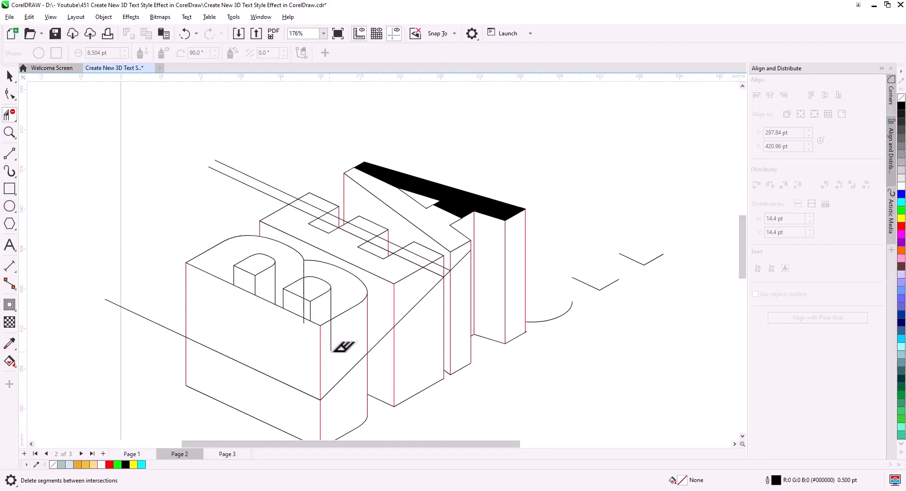
Create orange filled shapes from the upper and lower parts of the B's front and side faces with Smart Fill.
click(9, 362)
click(55, 379)
drag(128, 362, 102, 279)
click(226, 255)
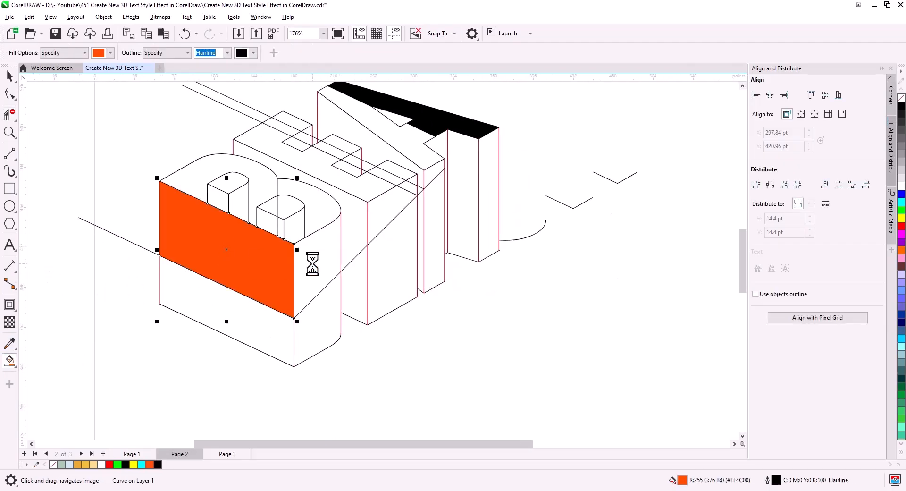
click(313, 264)
click(313, 333)
click(260, 334)
Fill the B's two lower faces with golden orange and its two upper faces with pale blue.
click(10, 77)
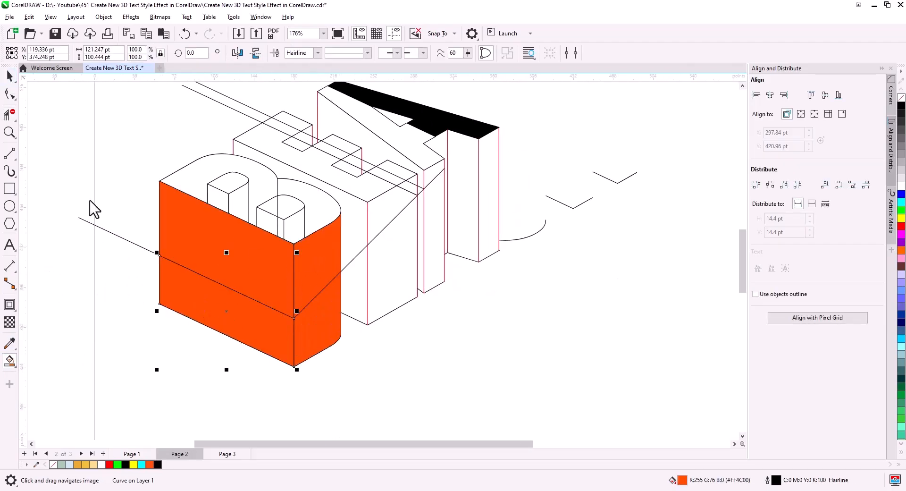
shift+click(315, 335)
click(77, 465)
click(113, 372)
click(247, 271)
shift+click(303, 267)
click(70, 464)
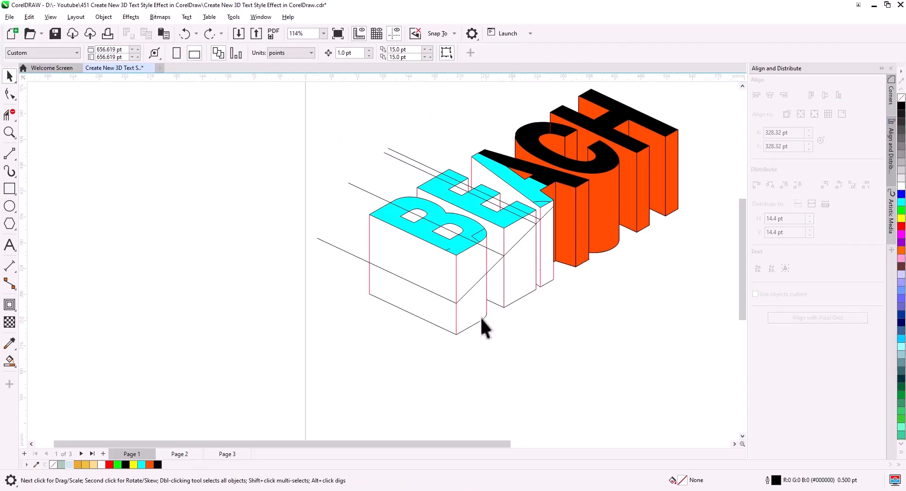
Clear the edge lines, guide lines and cyan faces away from the orange A, C and H blocks on page 1.
click(481, 318)
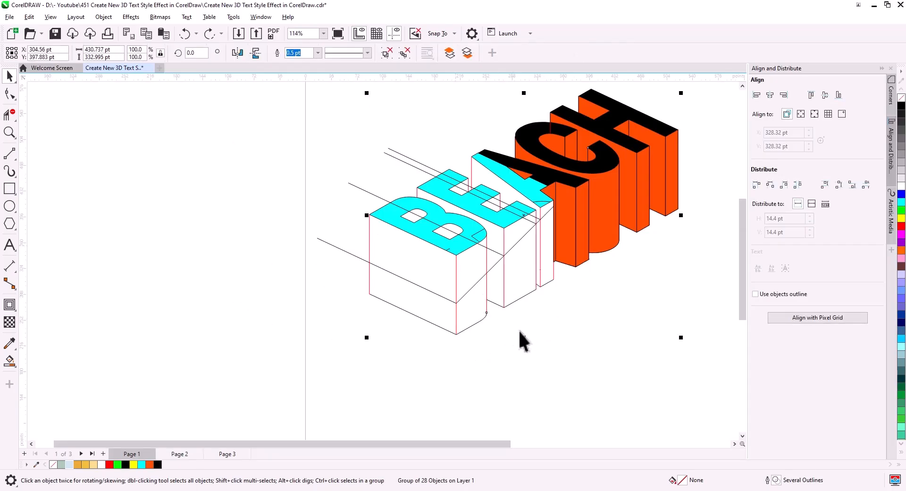
drag(354, 194, 285, 146)
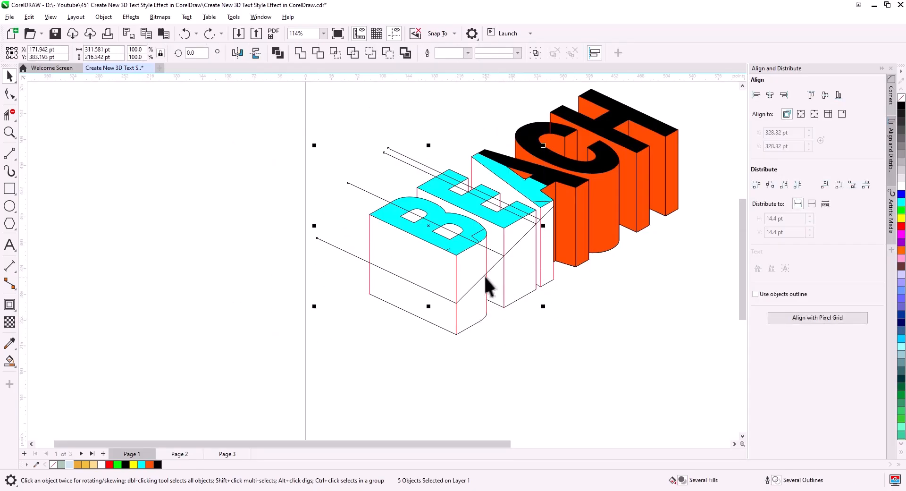
drag(477, 324, 233, 350)
scroll(227, 354, left, 3)
drag(593, 269, 204, 297)
drag(428, 319, 334, 362)
click(360, 339)
click(174, 263)
drag(175, 262, 536, 260)
key(ctrl+z)
scroll(446, 265, up, 2)
drag(441, 276, 703, 219)
click(641, 282)
drag(704, 308, 395, 269)
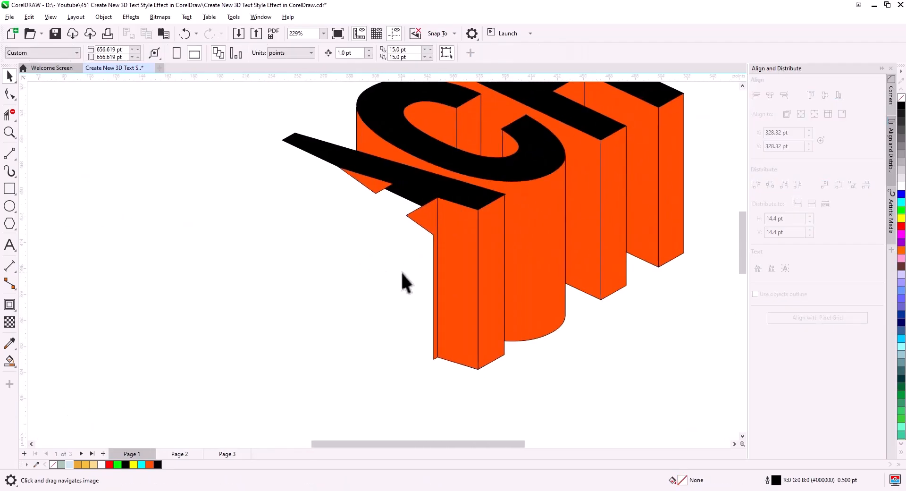
scroll(401, 276, down, 1)
drag(339, 307, 383, 291)
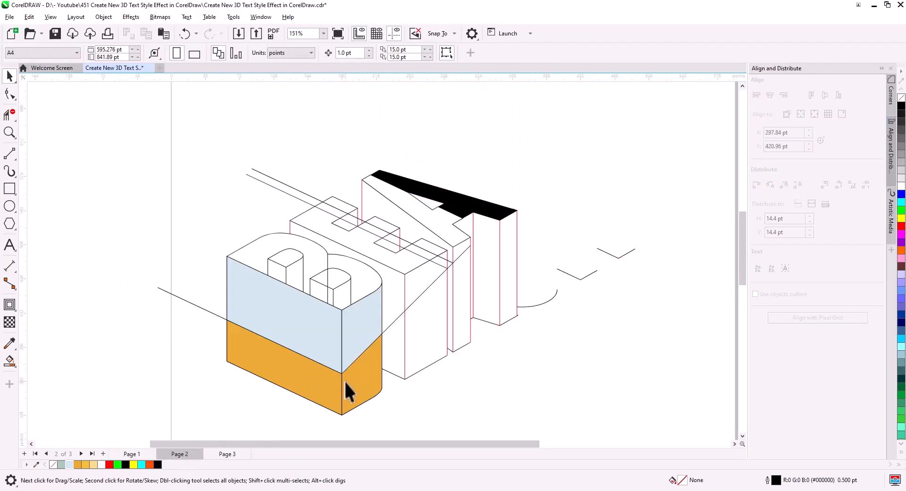
click(348, 391)
click(245, 415)
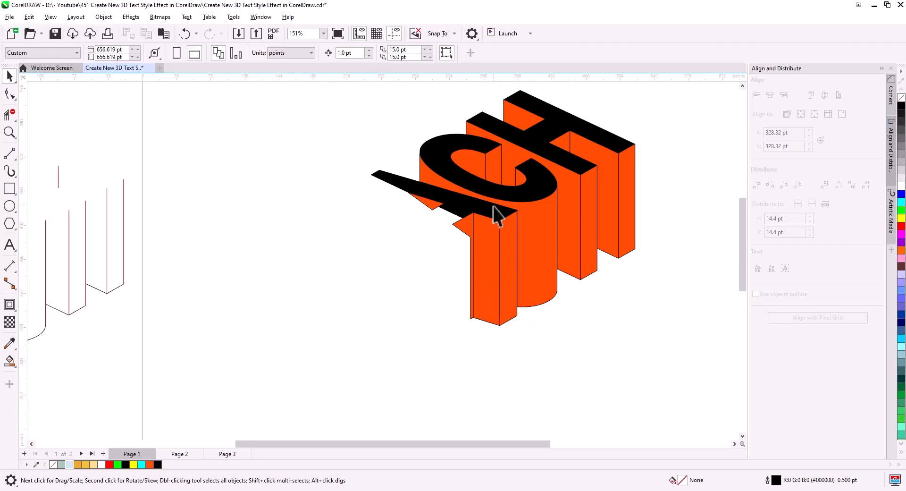
Combine the black A, C and H top faces on page 1 and fill them with pale yellow.
click(496, 212)
shift+click(543, 163)
shift+click(529, 108)
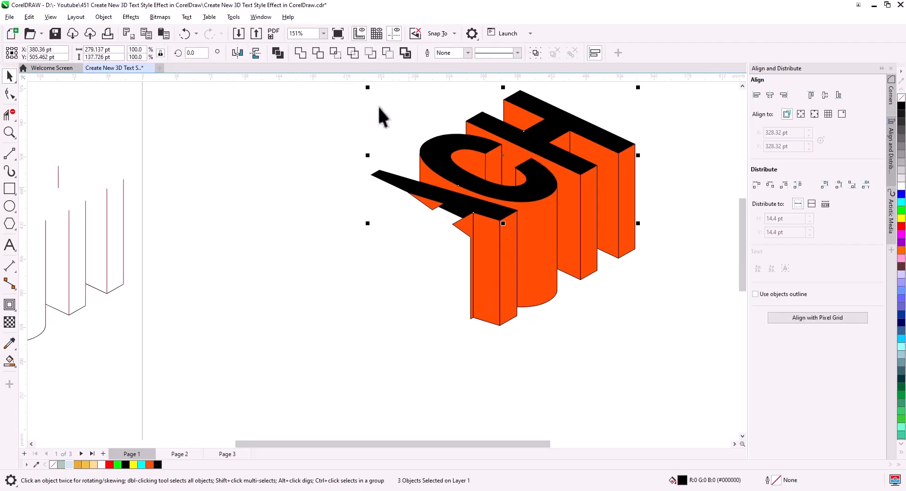
click(279, 51)
click(93, 464)
click(666, 321)
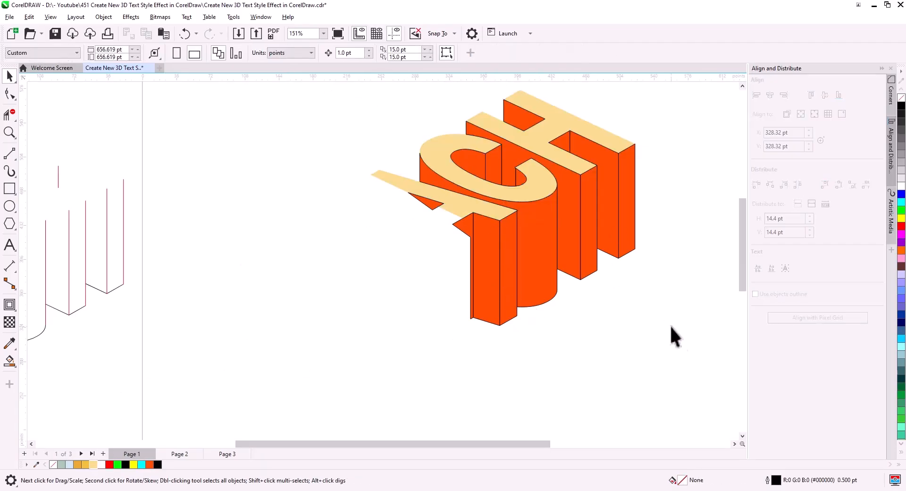
Fill the orange side faces of the A, C and H blocks on page 1 with pale blue.
drag(354, 104, 354, 105)
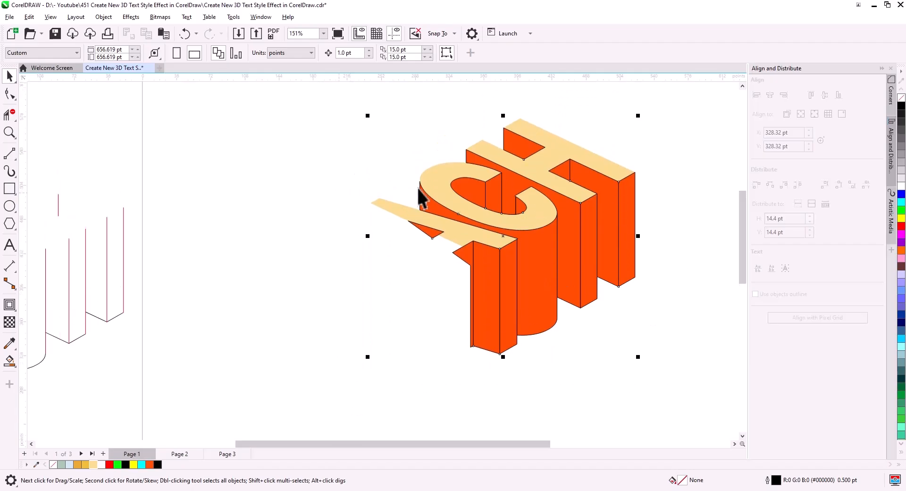
click(69, 464)
click(330, 371)
Move the B's four coloured front and side faces from page 2 to page 1.
click(179, 454)
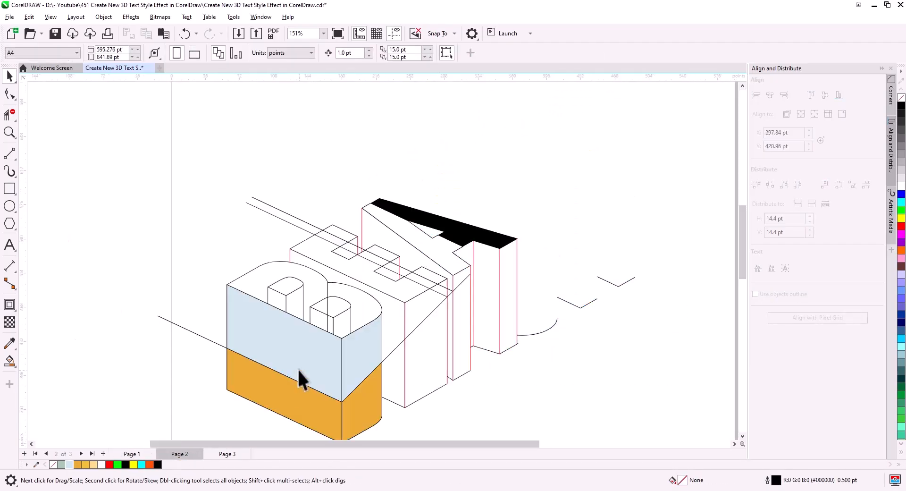
click(312, 321)
shift+click(320, 248)
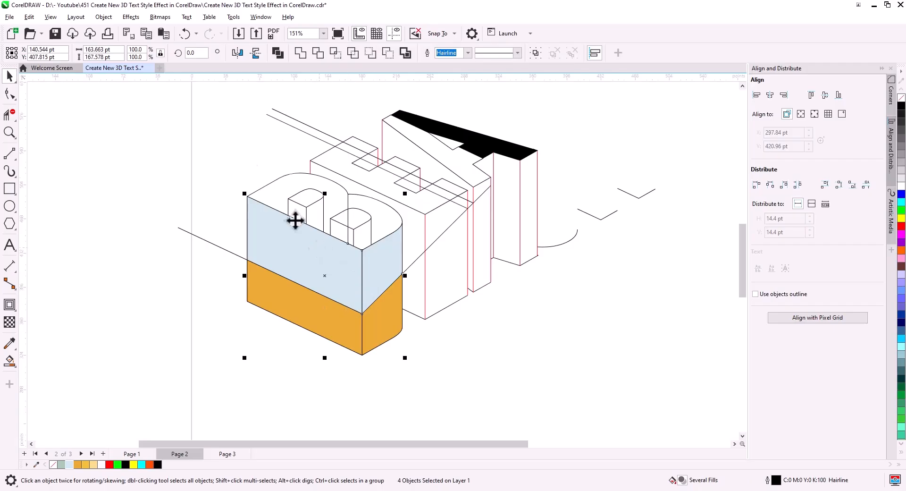
right_click(297, 251)
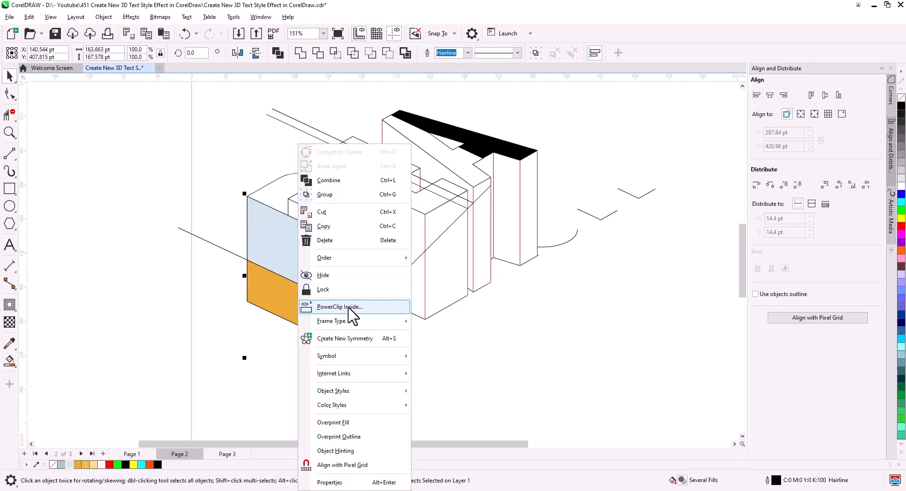
click(325, 240)
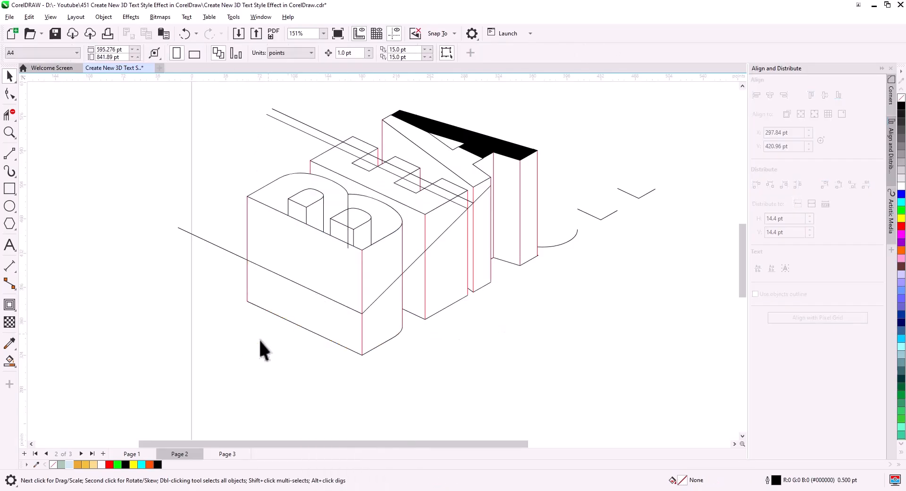
click(133, 453)
click(164, 34)
Fill the side faces of the A, C and H blocks with golden orange.
drag(479, 330, 447, 388)
drag(660, 333, 304, 89)
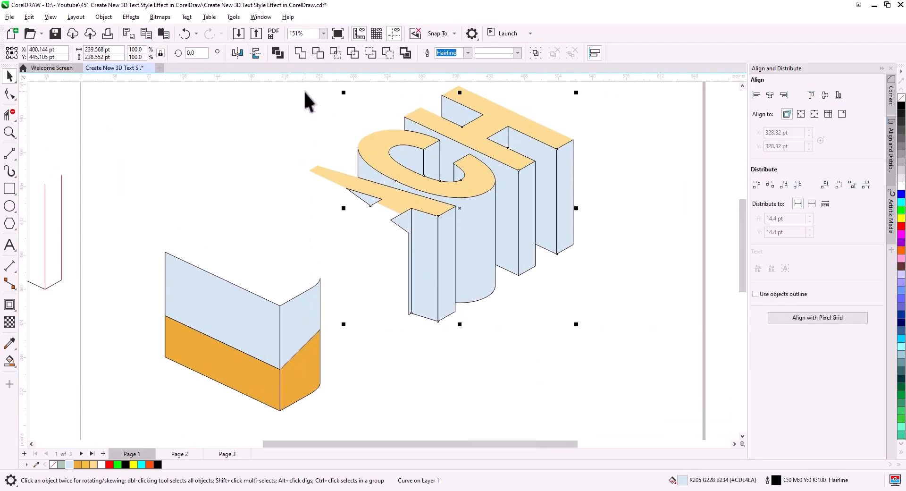
click(78, 464)
click(416, 383)
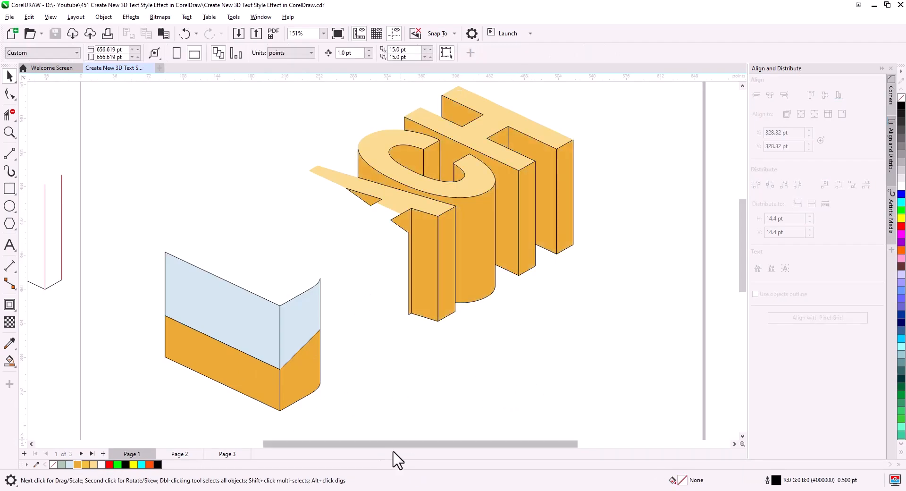
Delete the B's top face outline and the vertical line at its notch on page 3.
click(178, 453)
drag(404, 397, 503, 389)
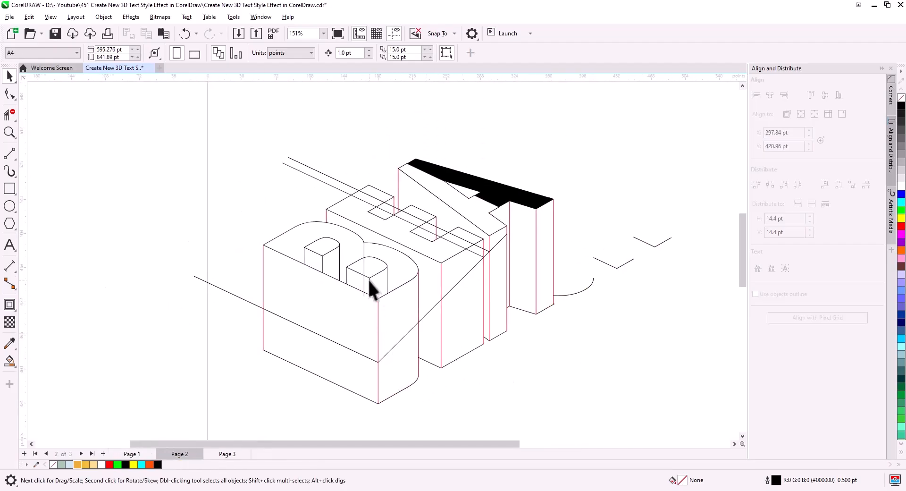
click(222, 454)
click(405, 285)
key(Delete)
click(364, 247)
key(Delete)
Delete the B's outer vertical edge lines on page 3.
click(414, 385)
click(435, 409)
scroll(376, 336, up, 4)
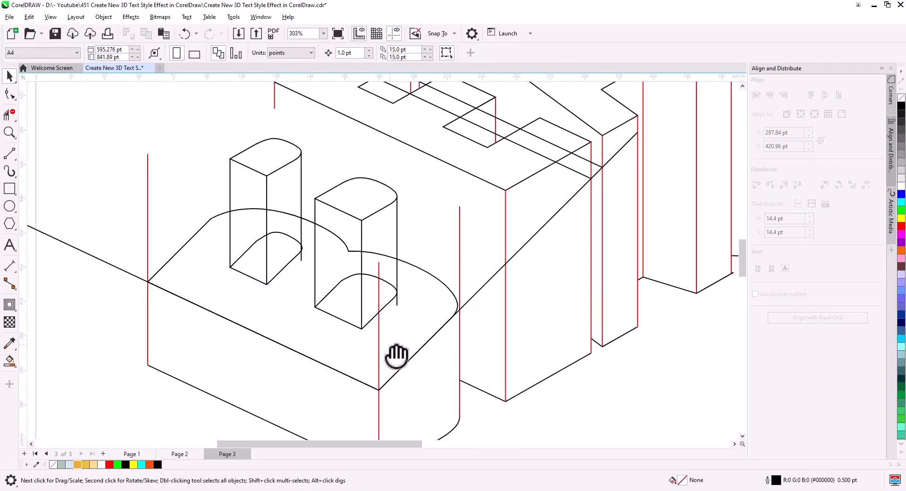
click(152, 236)
key(Delete)
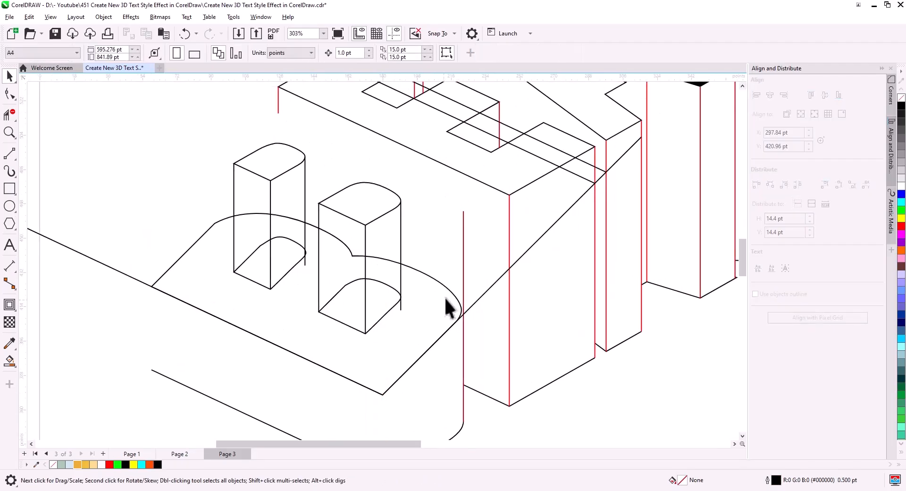
click(464, 283)
key(Delete)
Reshape the lower outlines of the B's two counters with the Shape tool, smoothing the corners and fitting the curved ends to the vertical edges.
scroll(362, 260, up, 5)
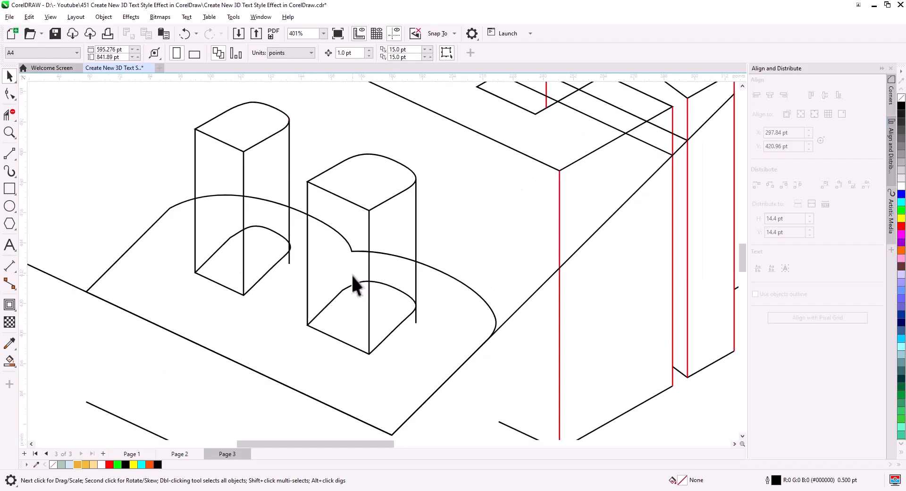
click(157, 262)
key(F10)
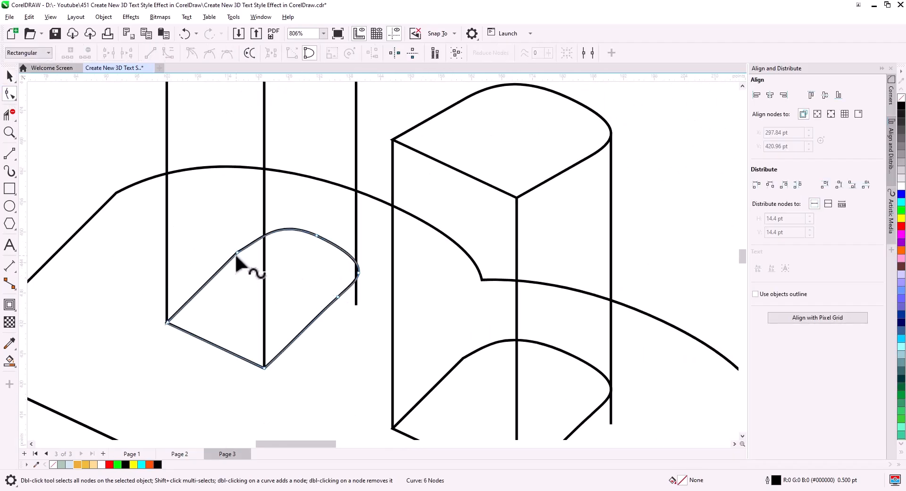
click(257, 236)
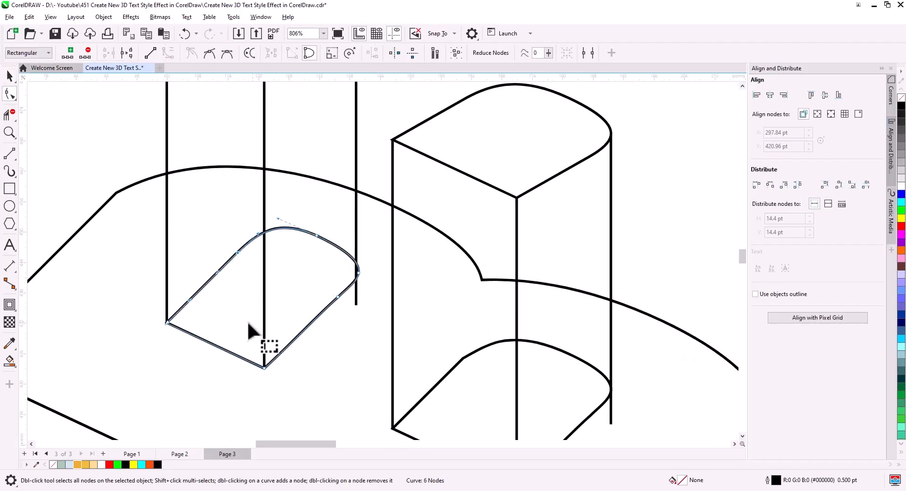
drag(359, 272, 357, 270)
drag(443, 357, 383, 280)
click(396, 277)
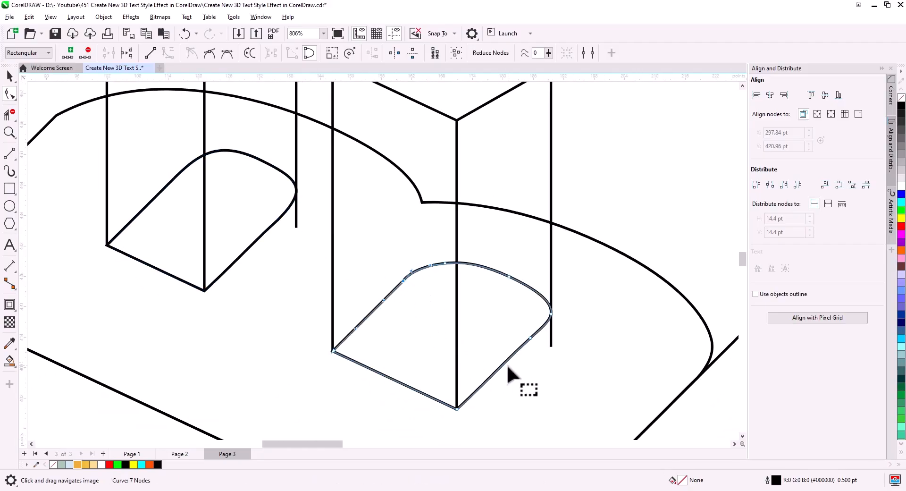
Remove the hidden line segments inside the B's two counter blocks on page 3 with Virtual Segment Delete.
click(10, 113)
scroll(307, 321, down, 2)
mouse_move(305, 277)
mouse_down()
mouse_move(348, 358)
mouse_move(310, 269)
mouse_up()
click(268, 302)
click(311, 245)
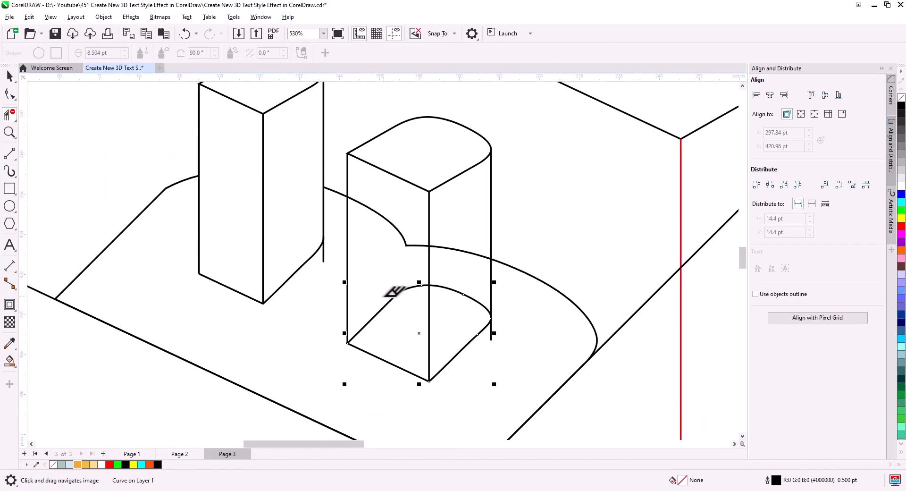
click(391, 307)
click(446, 289)
click(414, 243)
click(453, 250)
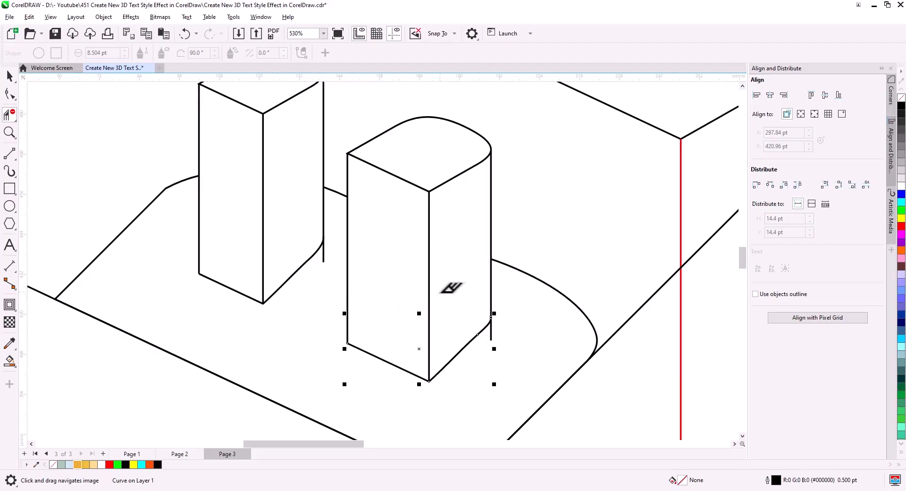
scroll(243, 294, down, 3)
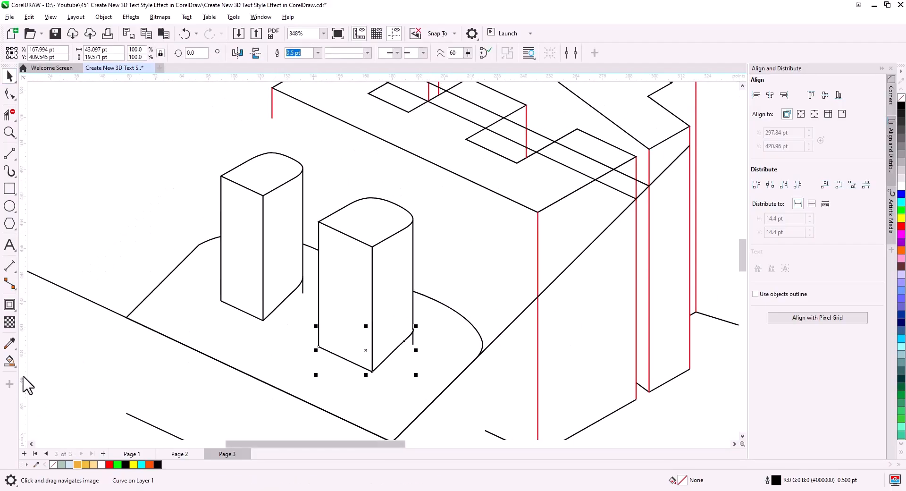
Create orange filled shapes from the front and side faces of the B's two counter blocks with Smart Fill.
click(9, 362)
click(385, 299)
click(340, 298)
click(283, 270)
click(243, 253)
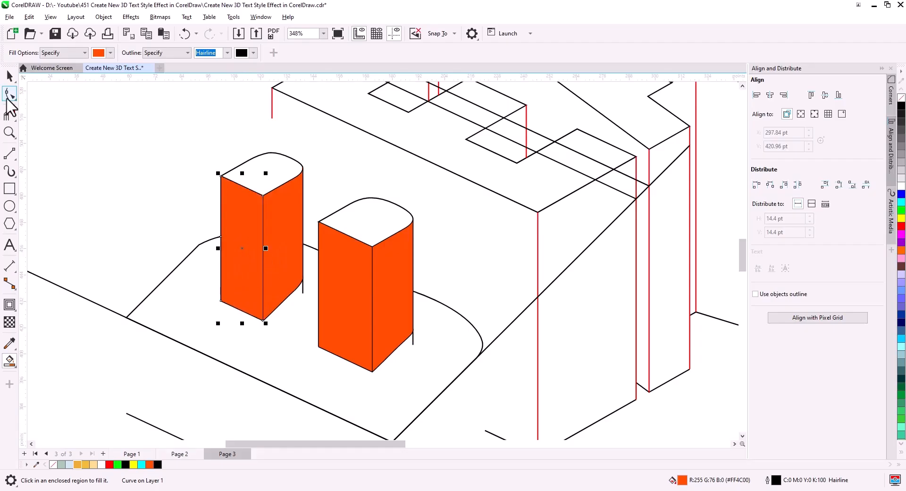
Fill the four orange counter faces with pale blue.
click(7, 78)
shift+click(274, 235)
shift+click(331, 284)
shift+click(376, 305)
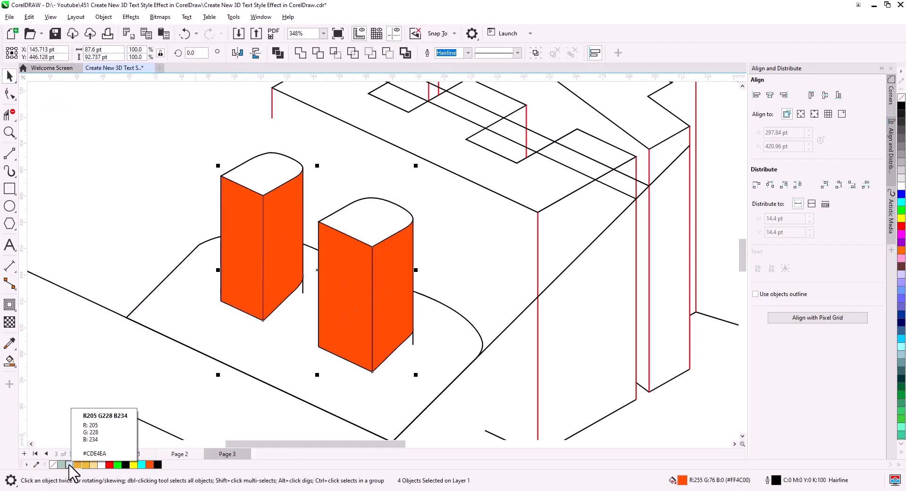
click(68, 466)
Move the four pale blue counter faces to page 1 and send them to the back of the page.
right_click(352, 286)
click(375, 212)
click(132, 455)
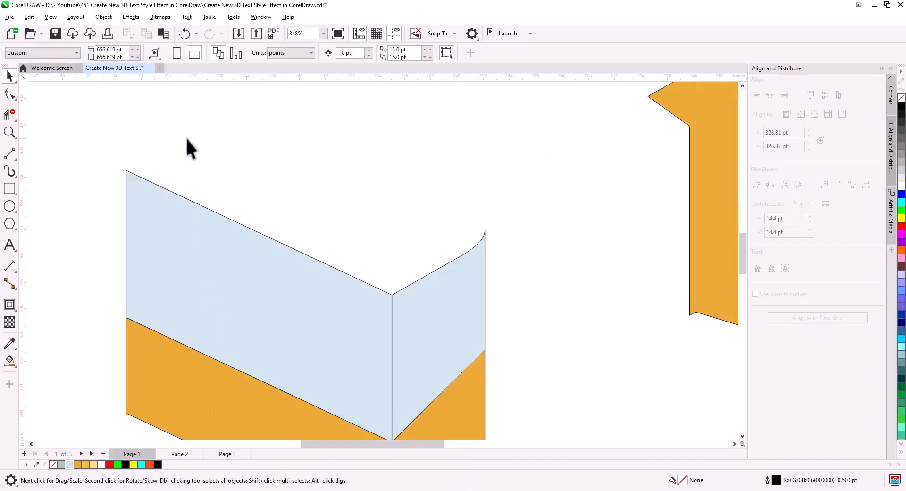
click(163, 33)
right_click(358, 265)
mouse_move(394, 263)
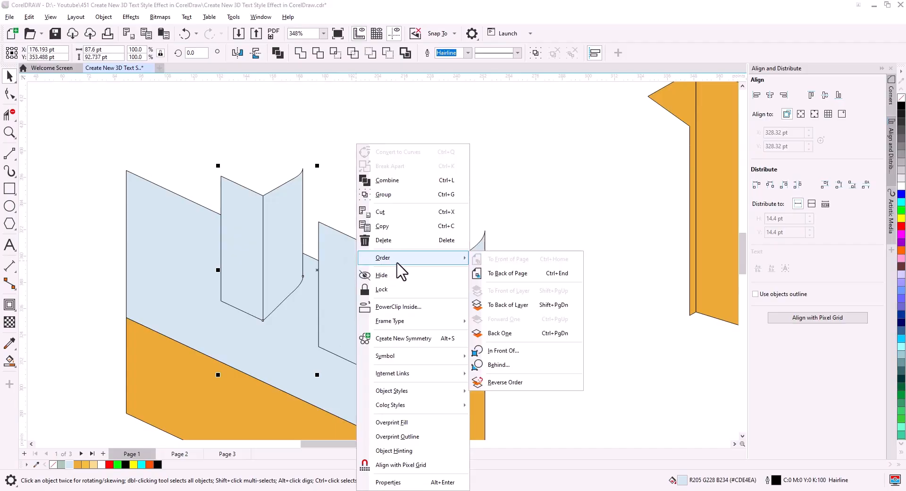
click(509, 274)
Apply the Multiply transparency mode to the B's two upper pale blue faces.
click(268, 289)
shift+click(434, 326)
click(9, 323)
click(175, 53)
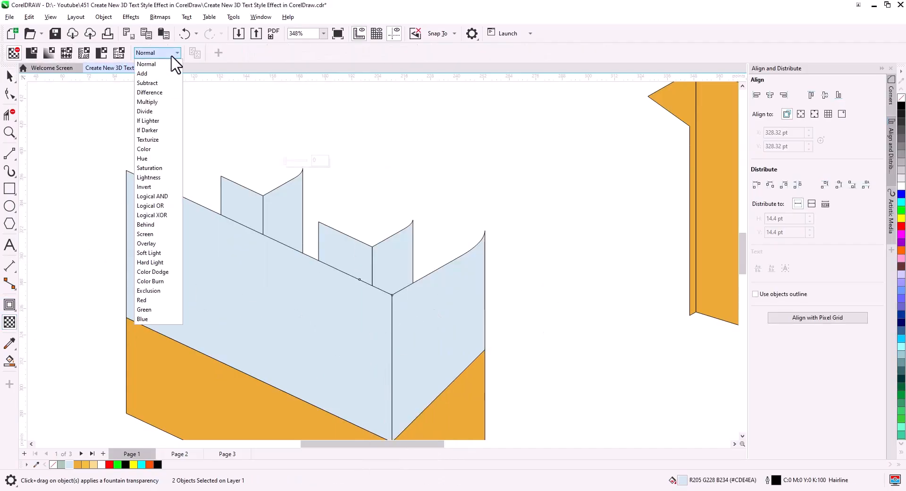
click(166, 102)
click(9, 77)
click(95, 216)
scroll(319, 330, down, 3)
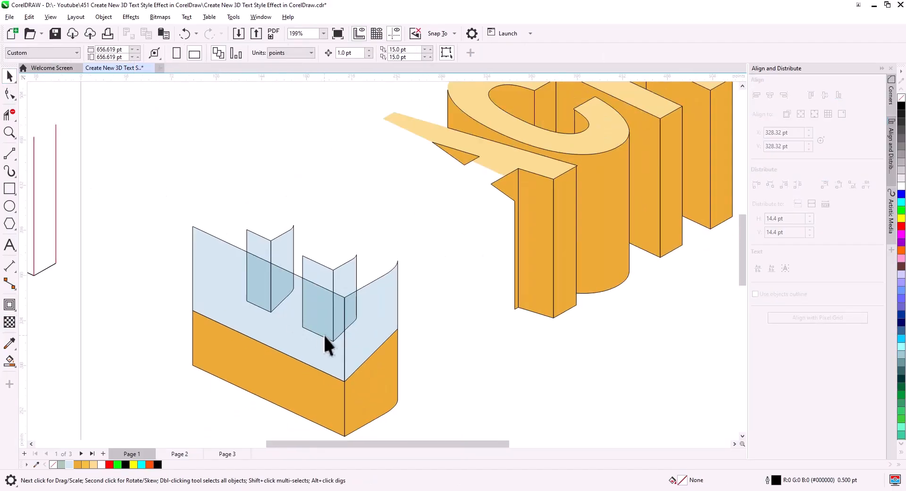
Copy the top outlines of the B's two counters from page 2 to page 1 and fill them with pale blue.
click(179, 454)
click(323, 242)
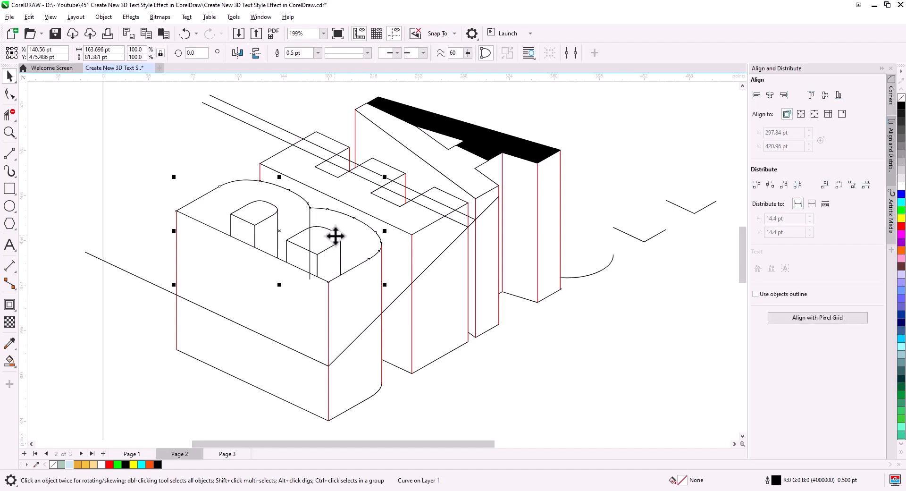
shift+click(273, 206)
right_click(270, 206)
key(Escape)
key(Page_Up)
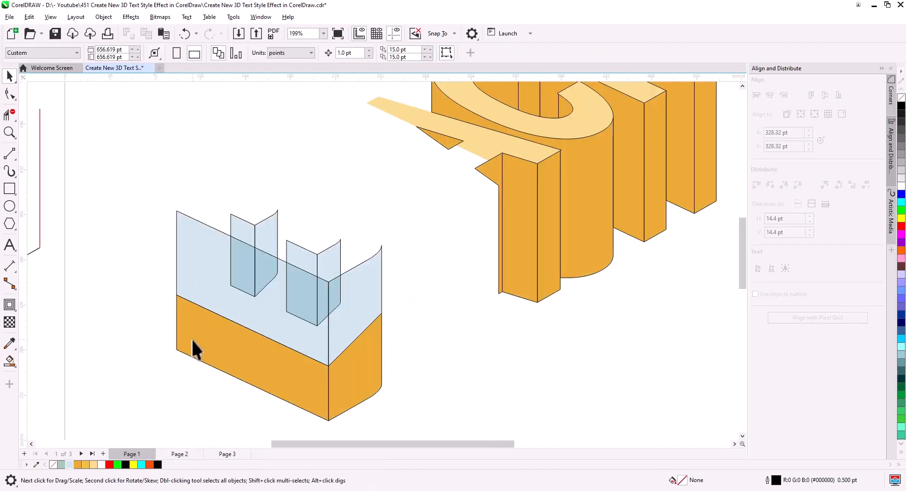
click(163, 33)
click(69, 465)
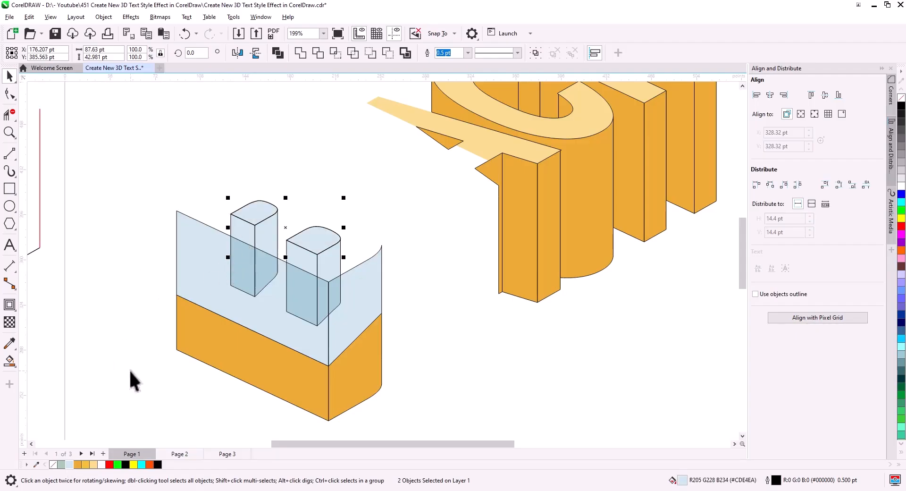
click(117, 359)
Copy the B's outer top outline from page 2 to page 1.
click(180, 454)
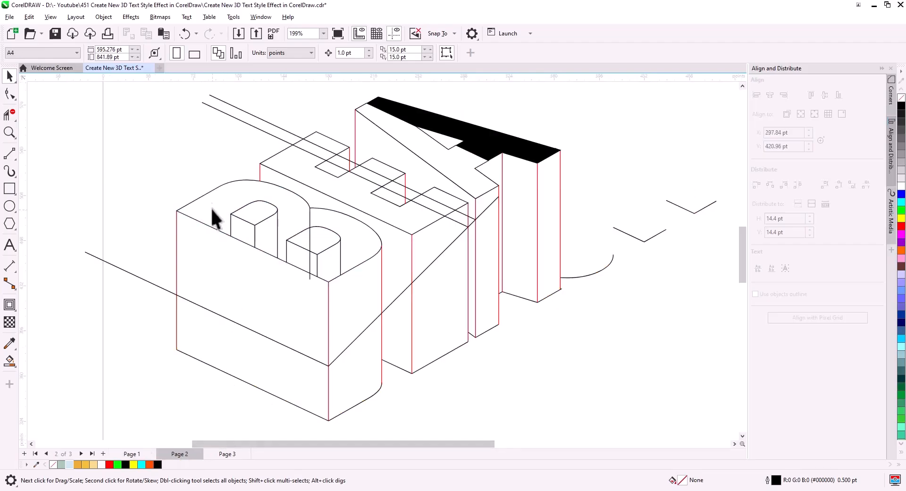
click(206, 194)
click(147, 34)
click(134, 454)
click(163, 33)
Combine the B's top outline with the two counter outlines and fill the resulting top face with pale blue.
click(273, 210)
shift+click(326, 236)
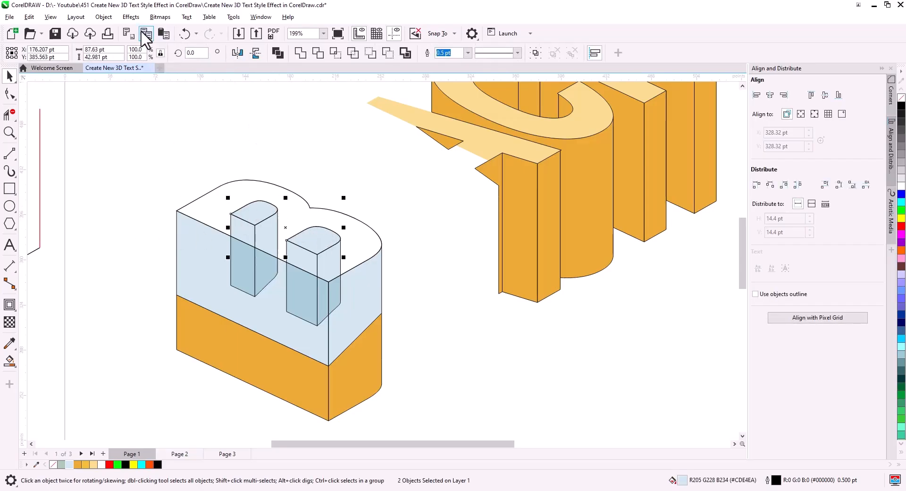
shift+click(253, 181)
click(278, 53)
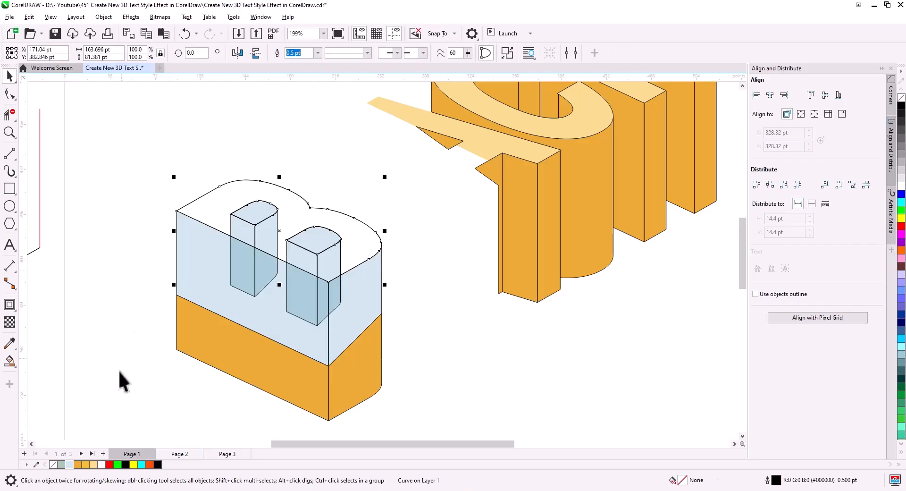
click(70, 465)
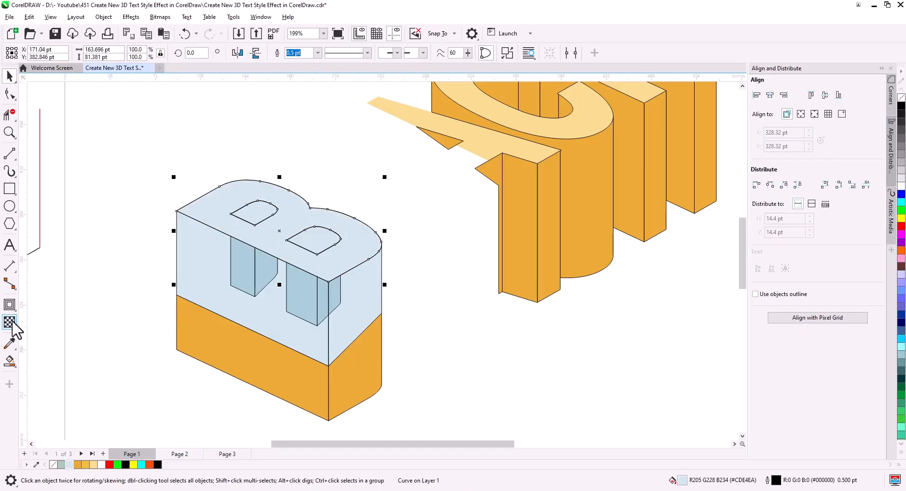
Apply the Multiply transparency mode to the B's pale blue top face.
click(9, 323)
click(160, 53)
click(168, 112)
click(10, 75)
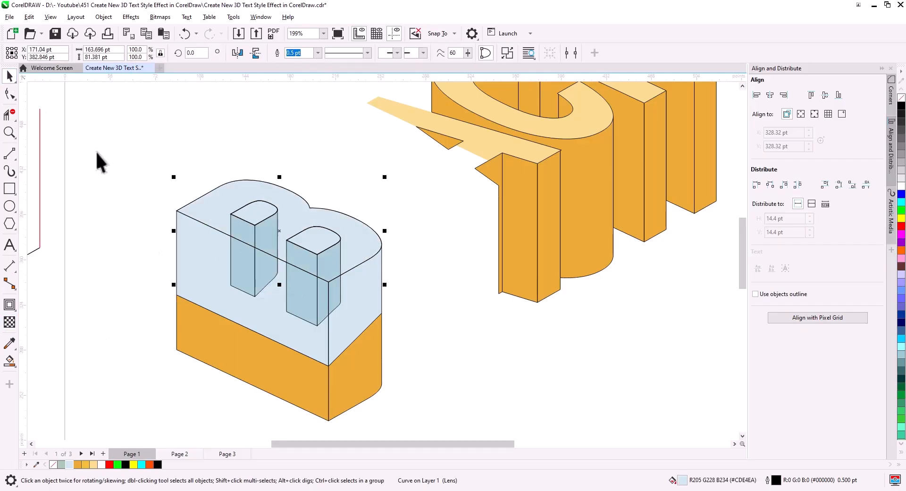
click(96, 151)
Set the fill of the B's mid-height outline around the counter blocks on page 3 to pale blue.
scroll(96, 151, down, 1)
click(179, 454)
click(222, 454)
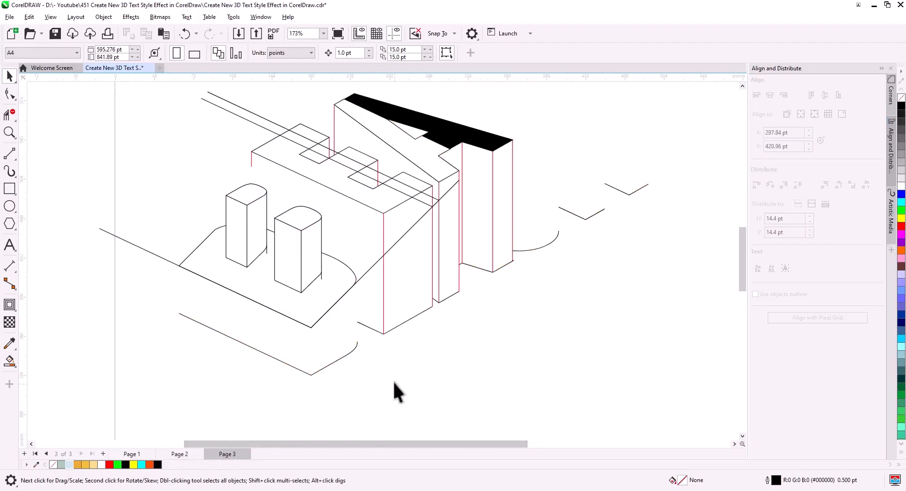
click(351, 268)
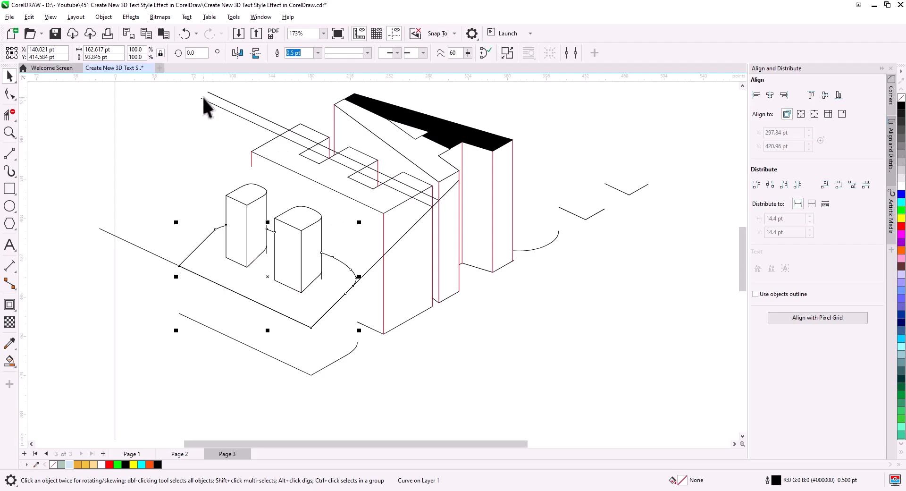
click(69, 465)
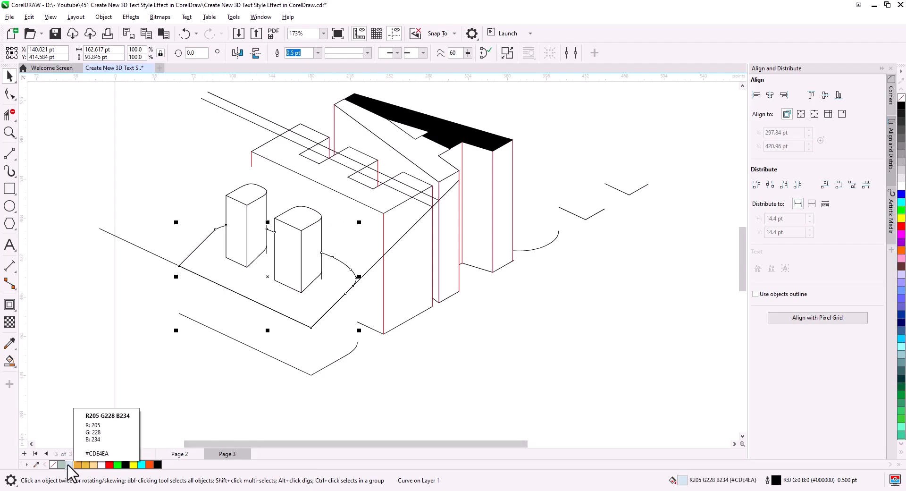
scroll(258, 277, up, 2)
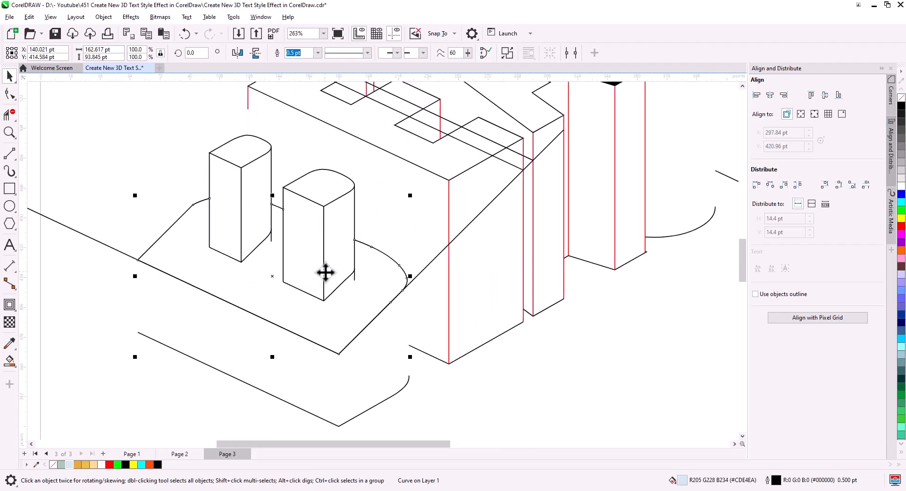
Smart-fill the B's mid-height region around the counter blocks on page 3, transfer it to page 1 and fill it pale blue.
click(10, 364)
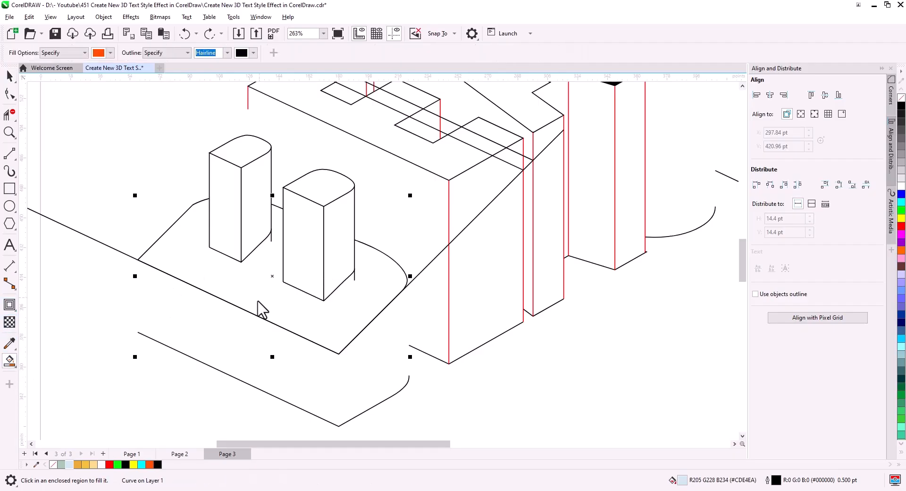
click(263, 307)
key(space)
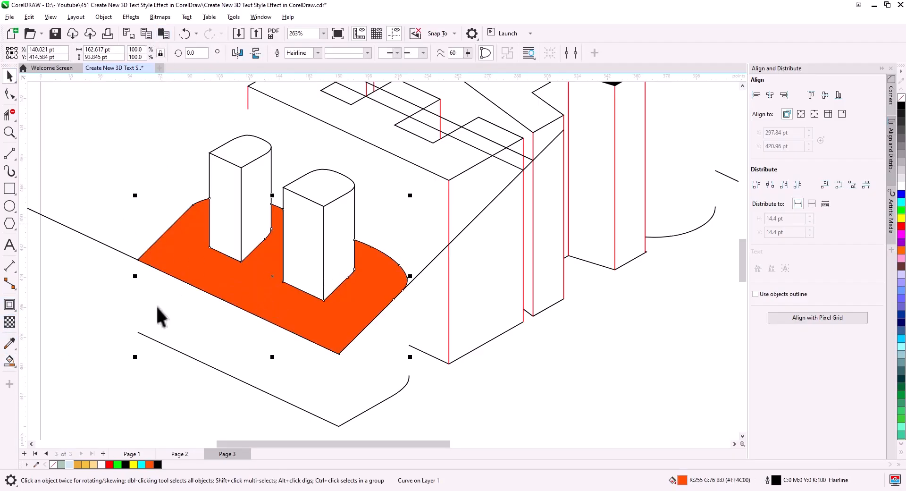
click(135, 453)
click(164, 33)
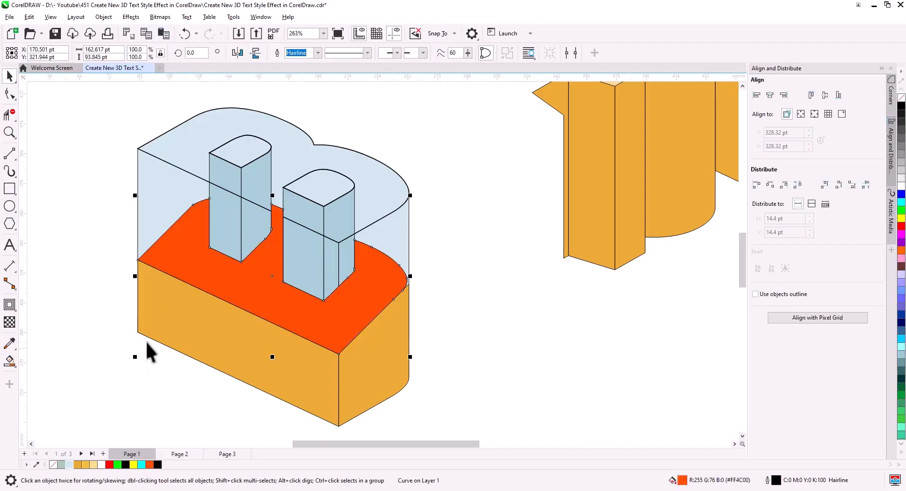
click(69, 464)
Bring the B's translucent pale blue front and side faces to the front of the page.
right_click(338, 330)
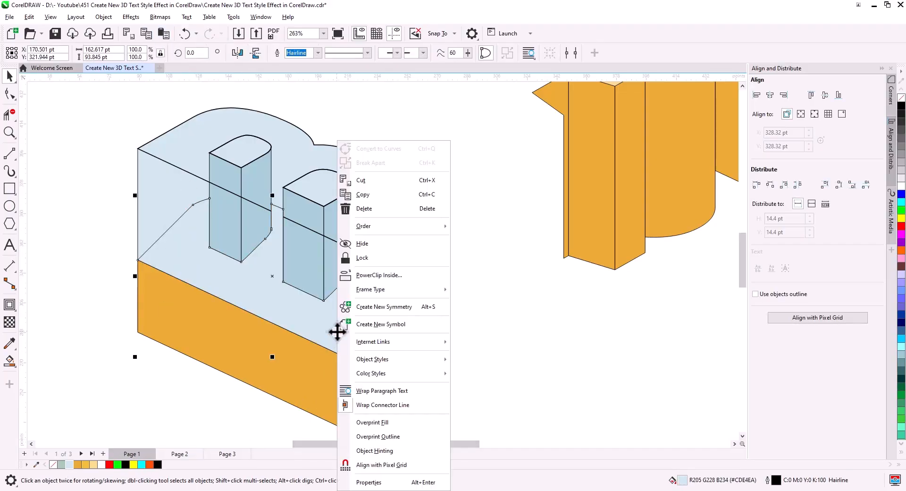
click(54, 307)
click(160, 207)
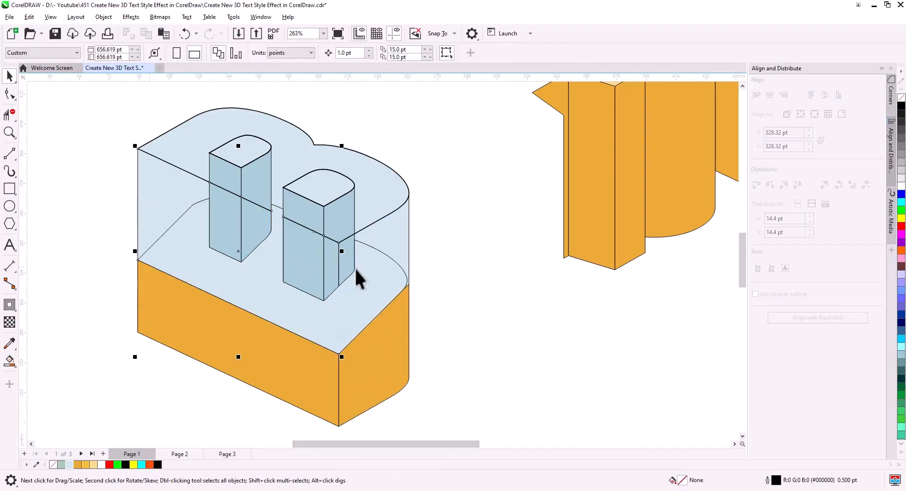
shift+click(392, 239)
right_click(397, 237)
mouse_move(455, 258)
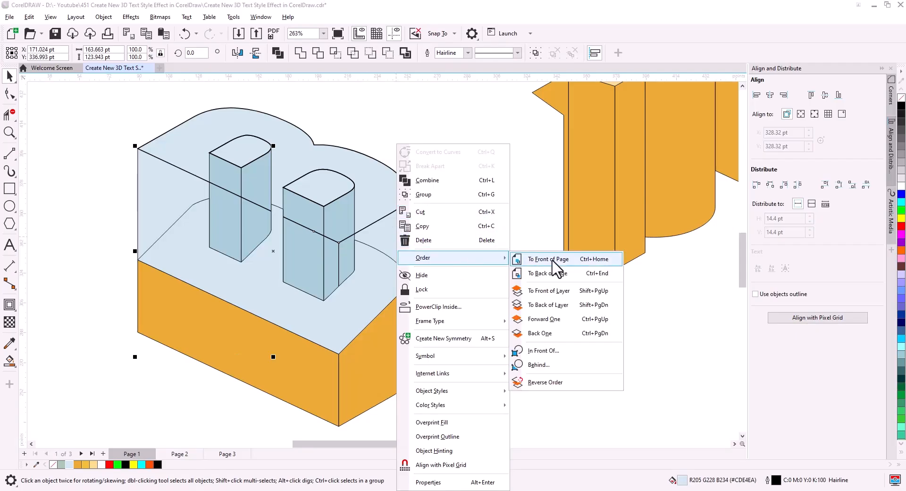
click(553, 259)
click(420, 383)
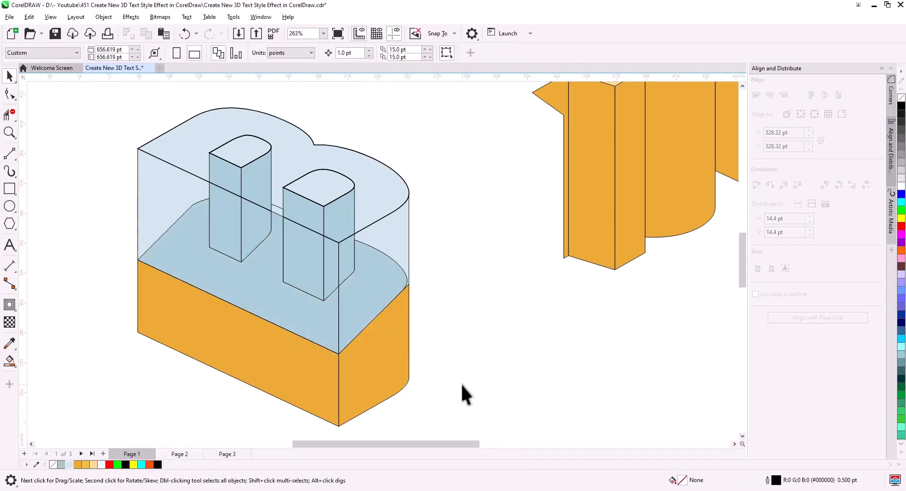
Restore the diagonal segment of the mid-height line on page 2.
scroll(456, 367, down, 3)
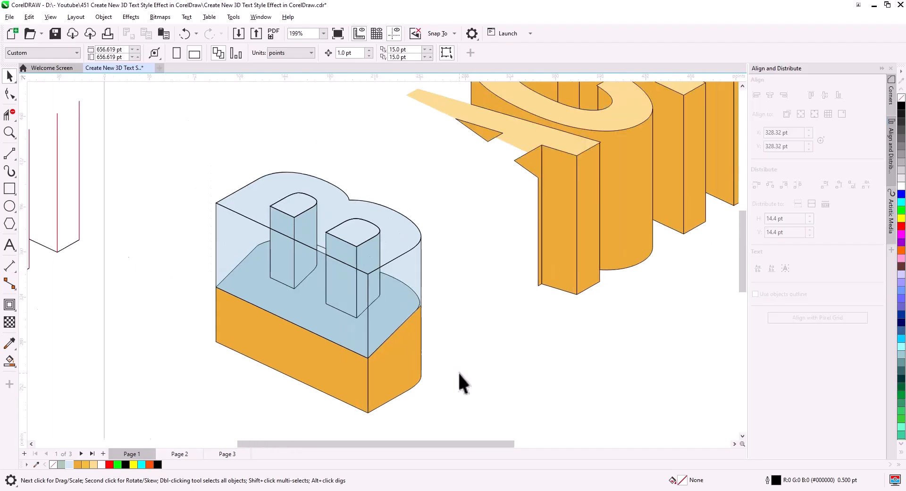
drag(453, 377, 439, 364)
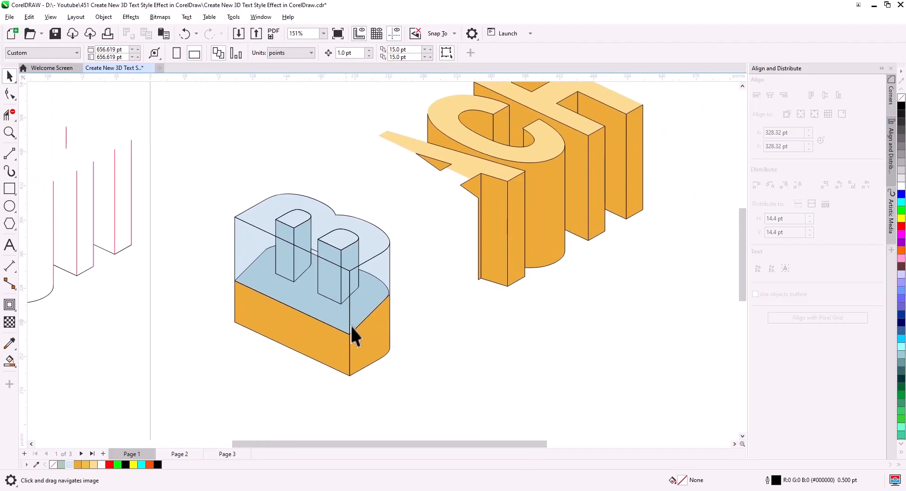
click(182, 454)
click(350, 361)
click(380, 350)
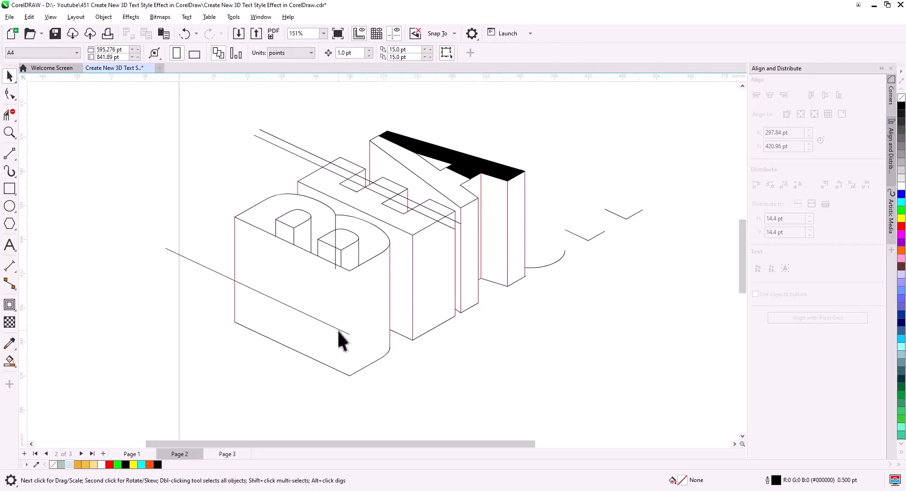
click(324, 326)
click(312, 357)
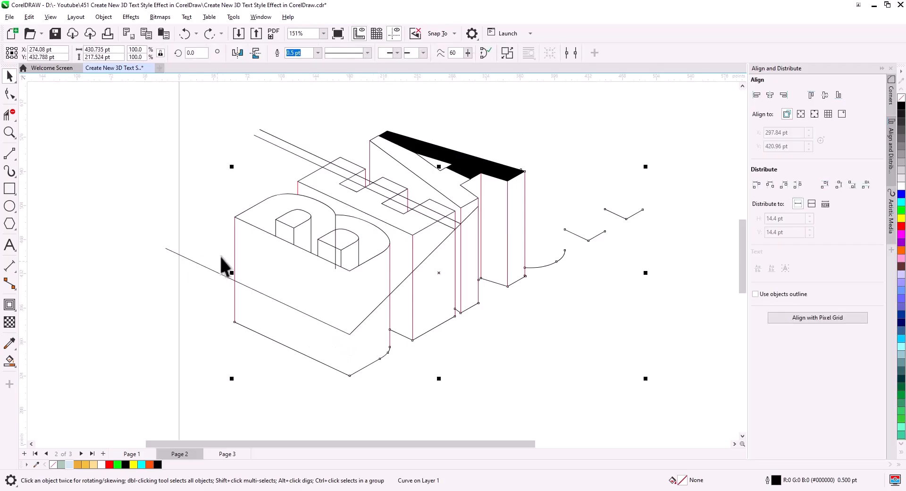
Delete the B's top outline, vertical edges and counter block lines on page 2.
key(Delete)
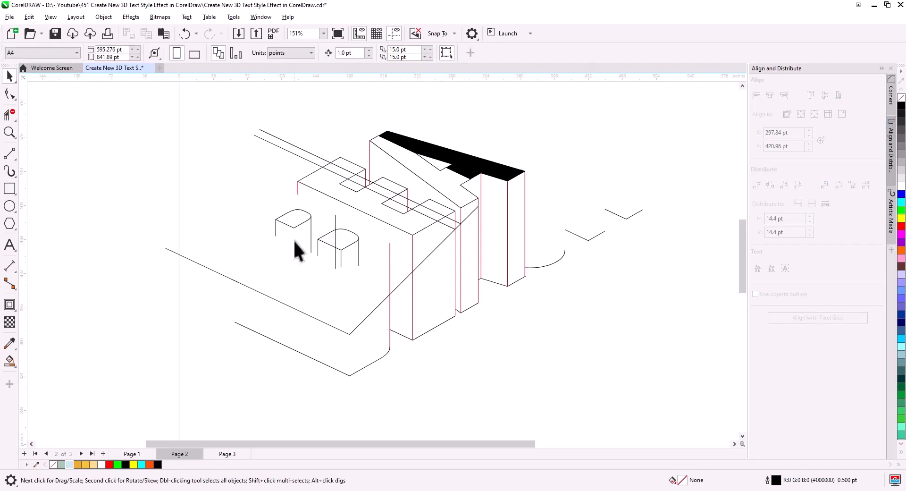
click(302, 239)
key(Delete)
click(336, 262)
key(Delete)
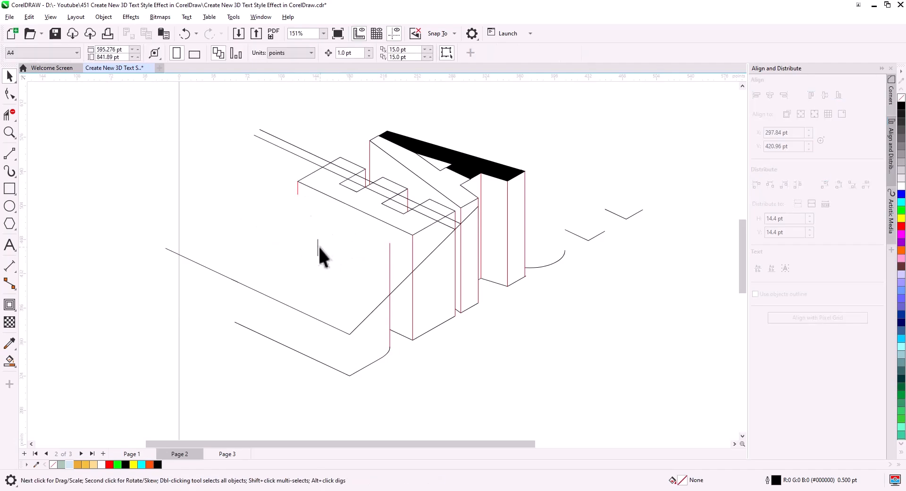
click(390, 264)
scroll(403, 354, up, 2)
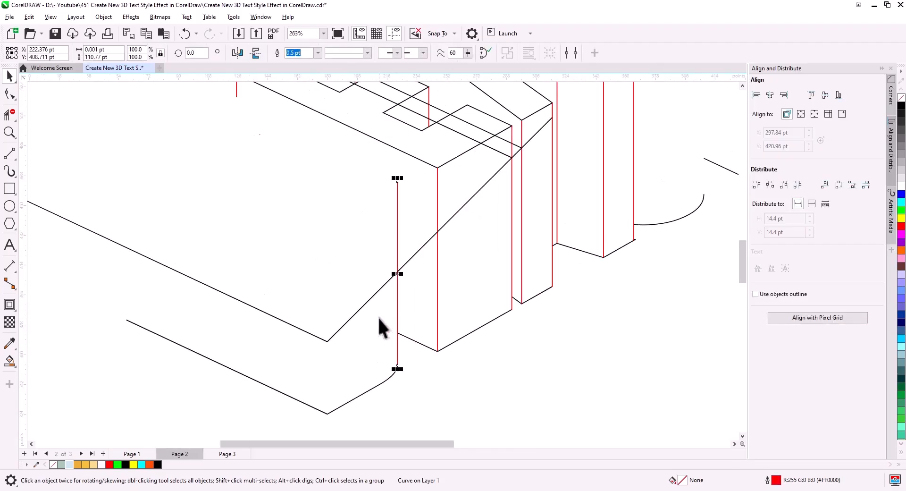
key(Delete)
Extend the E's left vertical edge downward and copy the long mid-height line to the E's front corner.
click(241, 162)
drag(242, 165, 253, 351)
click(346, 391)
drag(330, 404, 442, 296)
click(465, 323)
drag(457, 325, 426, 390)
Delete the two leftover parallel lines crossing the E's top face.
click(474, 287)
key(Delete)
click(487, 272)
key(Delete)
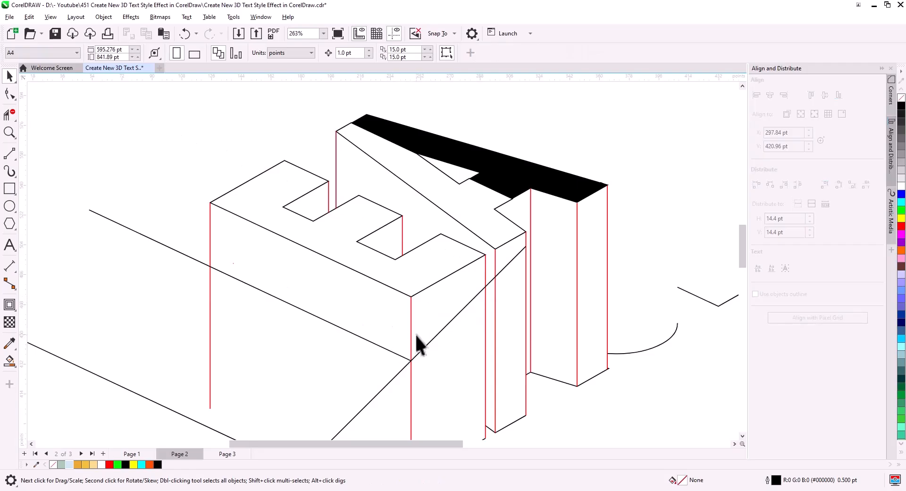
Smart-fill the E's upper front face and the upper and lower parts of its right side face on page 2.
click(9, 360)
click(302, 293)
click(435, 302)
scroll(236, 310, down, 1)
scroll(240, 314, down, 1)
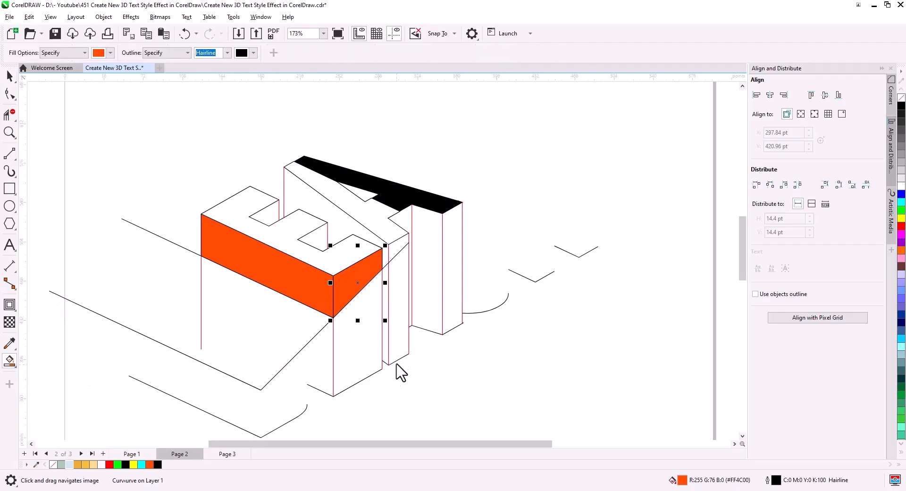
click(347, 385)
Draw a vertical line up from the B's bottom right edge past the diagonal and smart-fill the E's lower front sliver beside it.
click(10, 154)
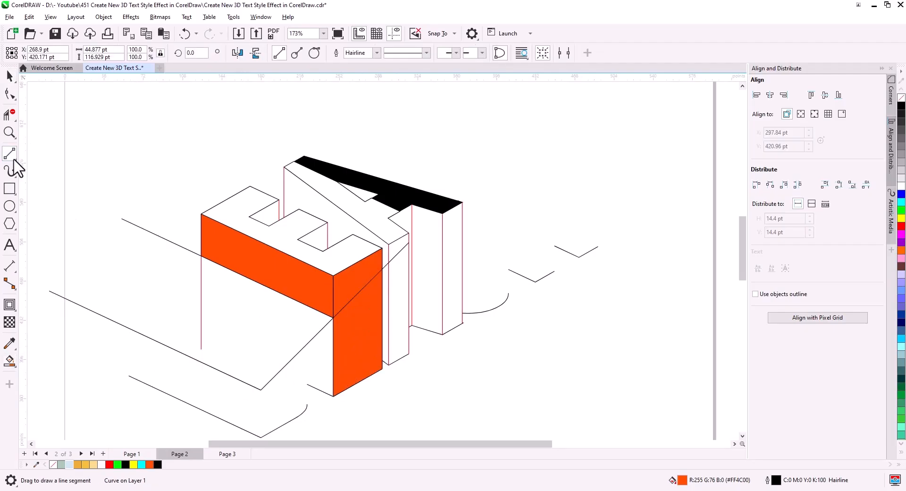
scroll(305, 414, up, 2)
drag(312, 391, 311, 235)
click(9, 362)
click(354, 324)
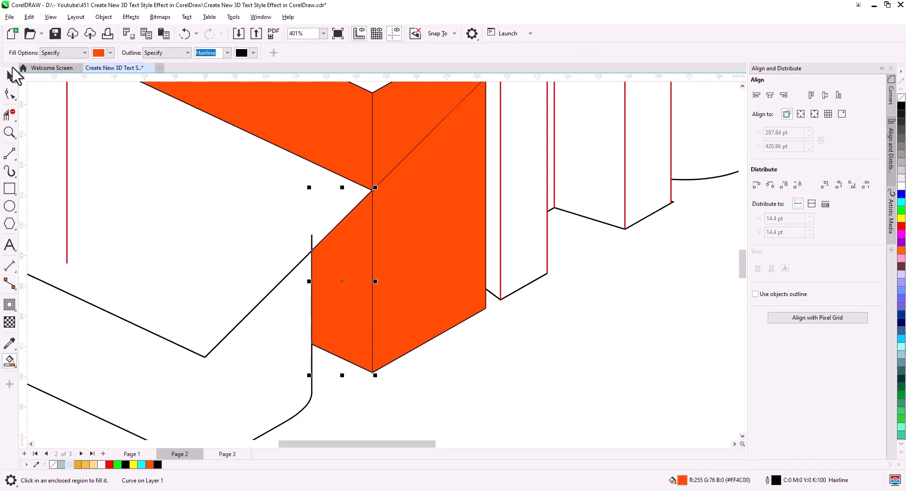
Move the E's two lower faces from page 2 to page 1 and fill them with the sand colour.
click(9, 75)
scroll(227, 248, down, 1)
key(Delete)
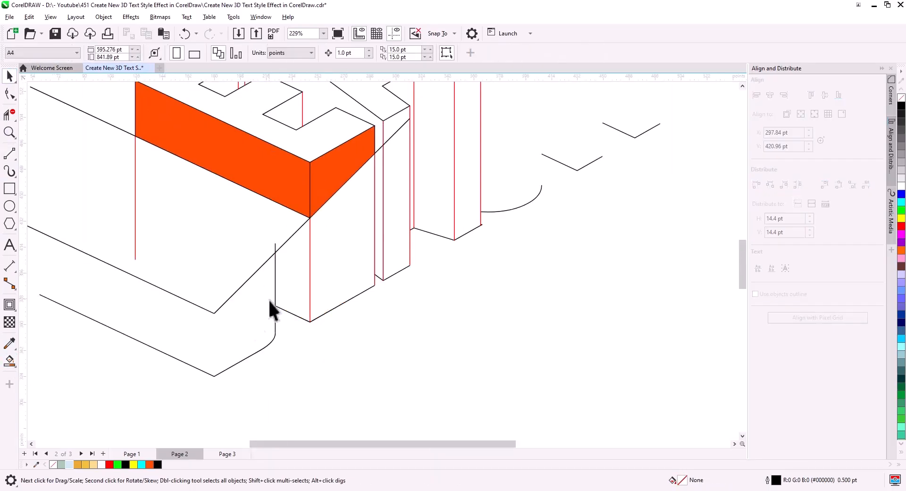
click(129, 453)
key(ctrl+v)
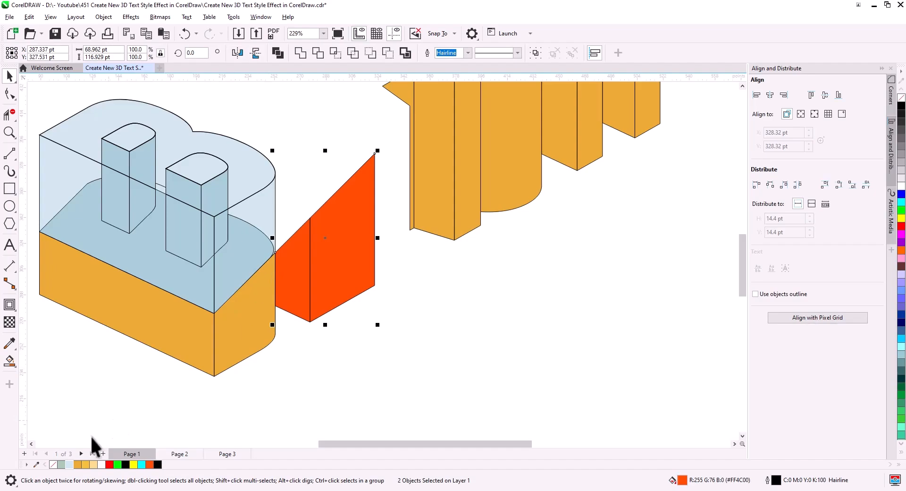
click(79, 466)
click(333, 375)
drag(327, 361, 340, 390)
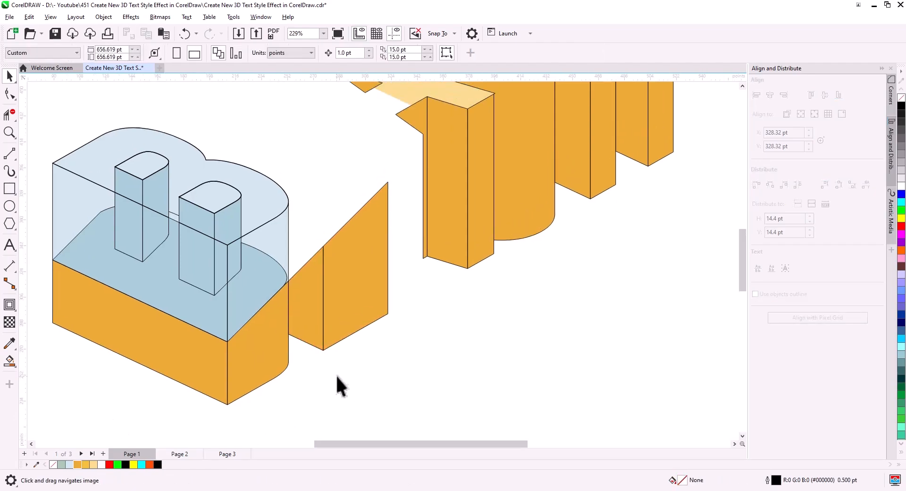
Move the E's two upper faces from page 2 to page 1 and fill them pale blue.
click(180, 454)
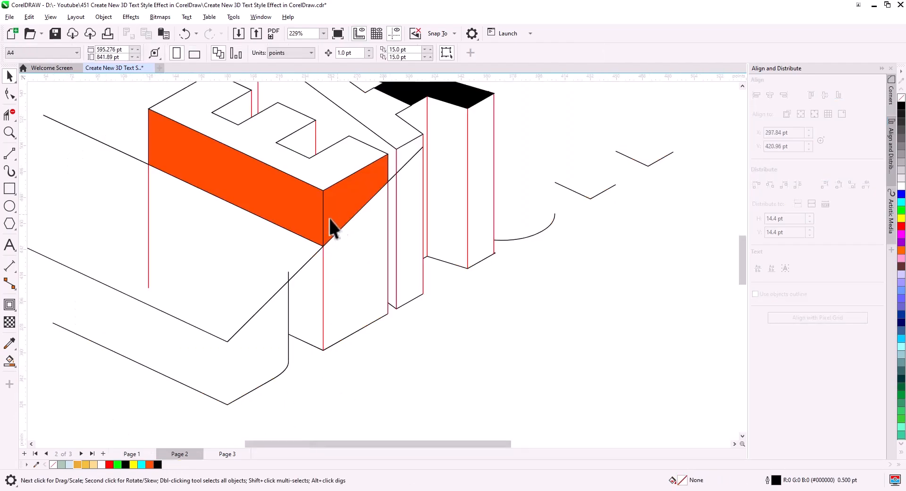
click(295, 223)
key(Delete)
click(132, 454)
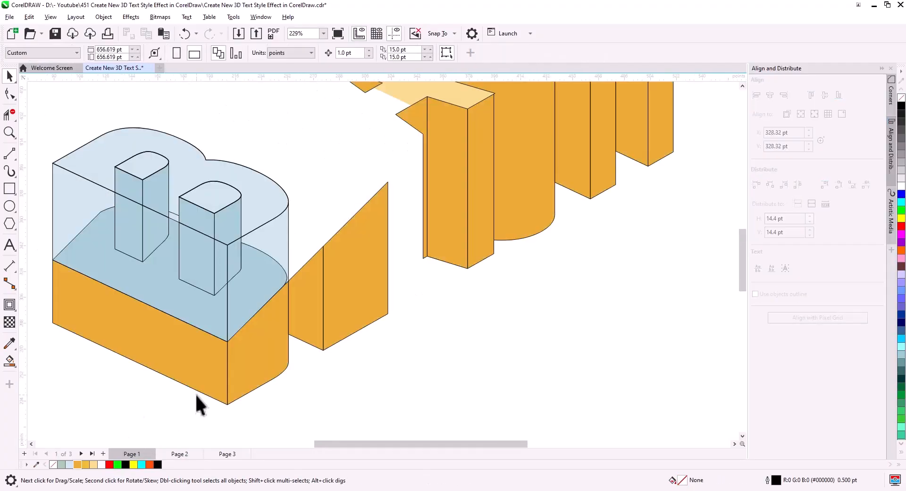
key(ctrl+v)
click(69, 465)
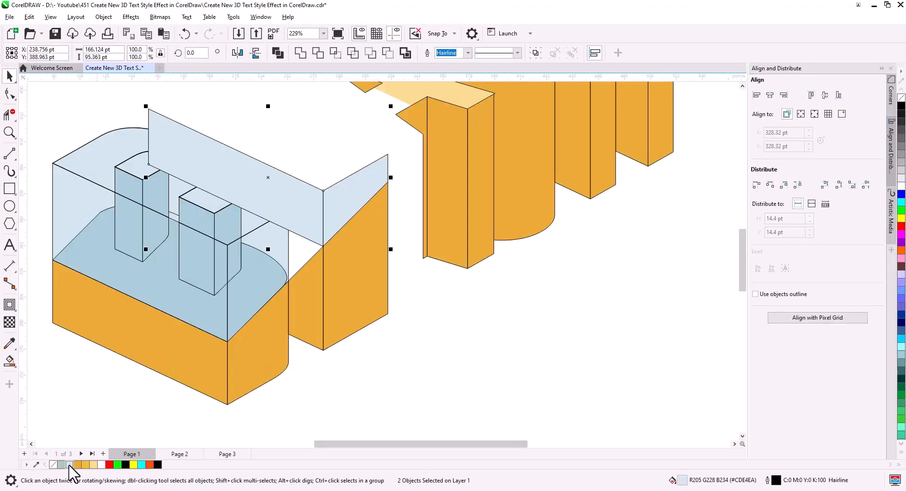
Apply the Multiply transparency mode to the E's pale blue upper faces and send them to the back of the page.
click(9, 322)
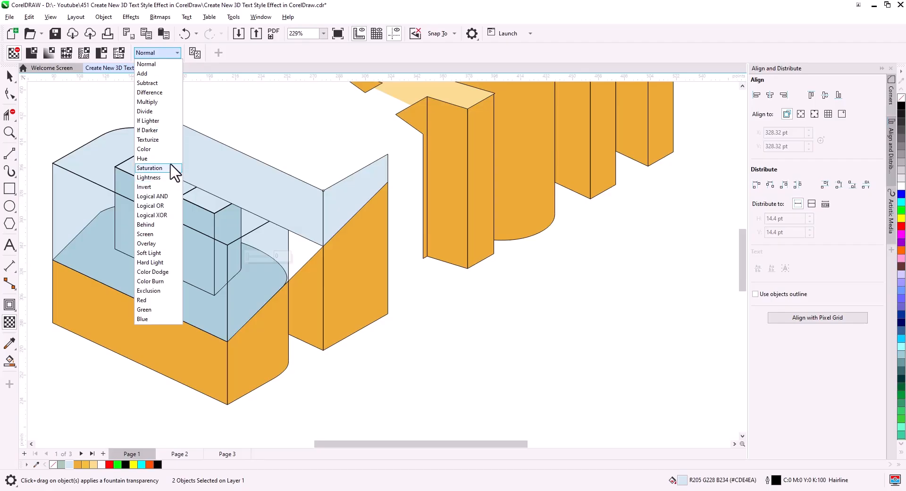
click(156, 120)
click(9, 76)
right_click(311, 203)
mouse_move(402, 258)
click(472, 277)
click(429, 353)
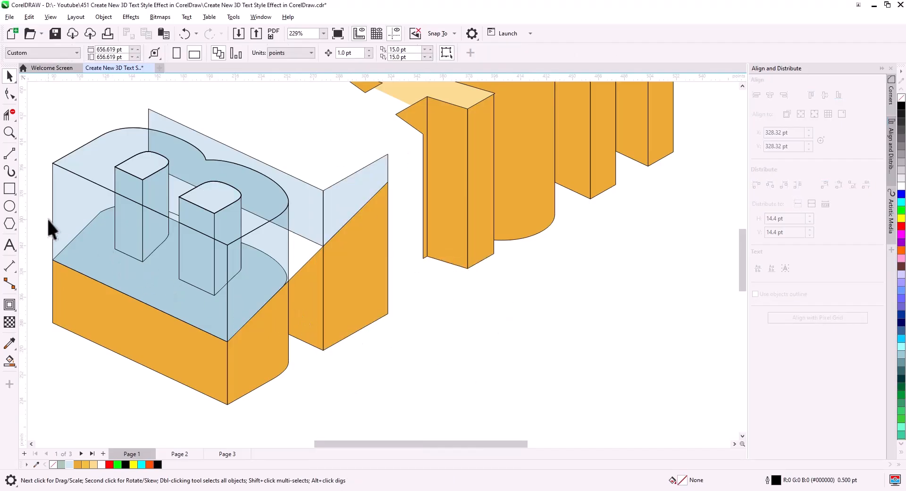
Copy the mid-height line to the B's right edge on page 2, smart-fill the E's front strip between the lines and cut it.
click(179, 454)
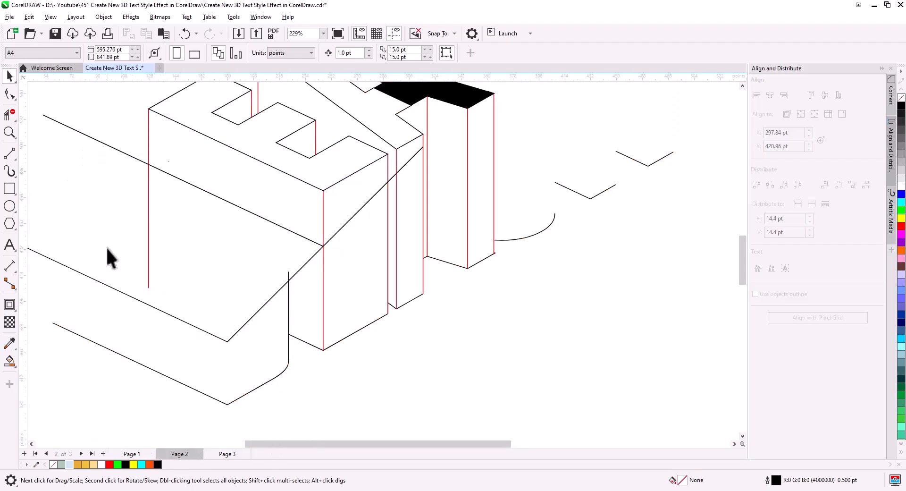
click(323, 247)
drag(323, 246, 289, 282)
click(312, 305)
click(9, 361)
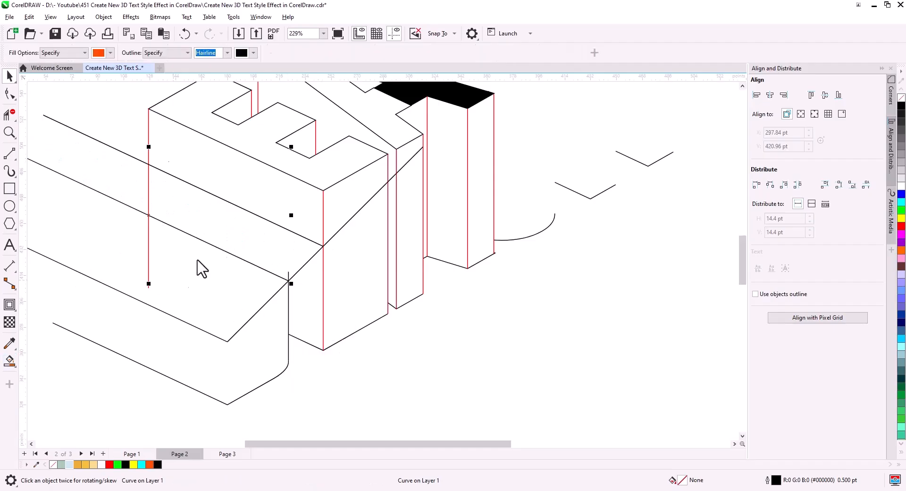
click(221, 236)
click(9, 75)
key(Delete)
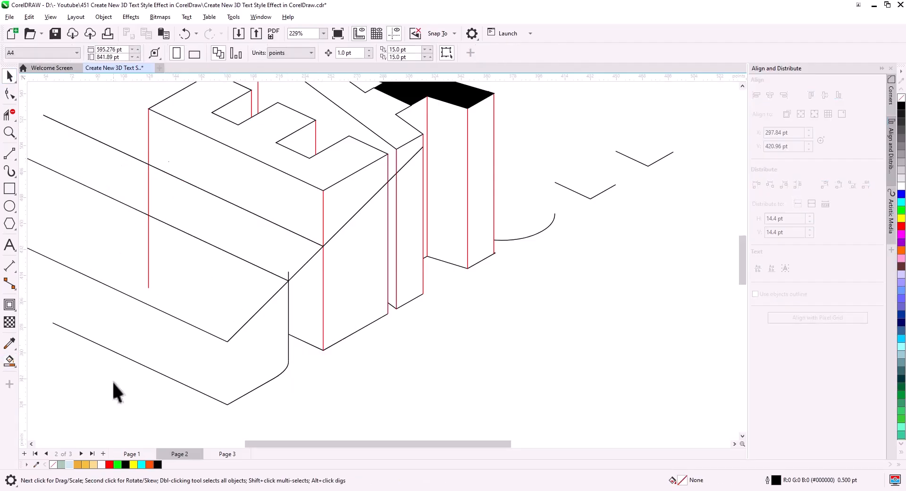
Paste the strip on page 1, weld it to the E's lower front face and send the result to the back of the page.
click(132, 454)
click(296, 264)
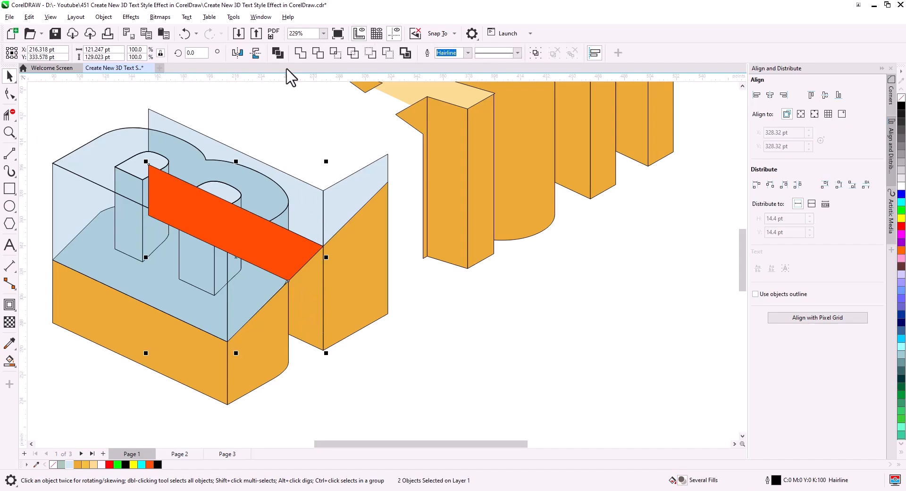
right_click(310, 301)
mouse_move(409, 228)
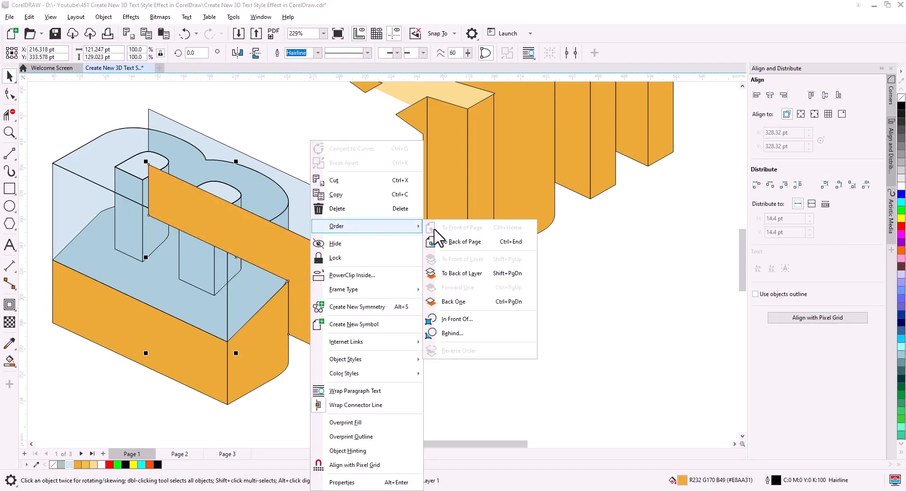
click(445, 242)
click(425, 393)
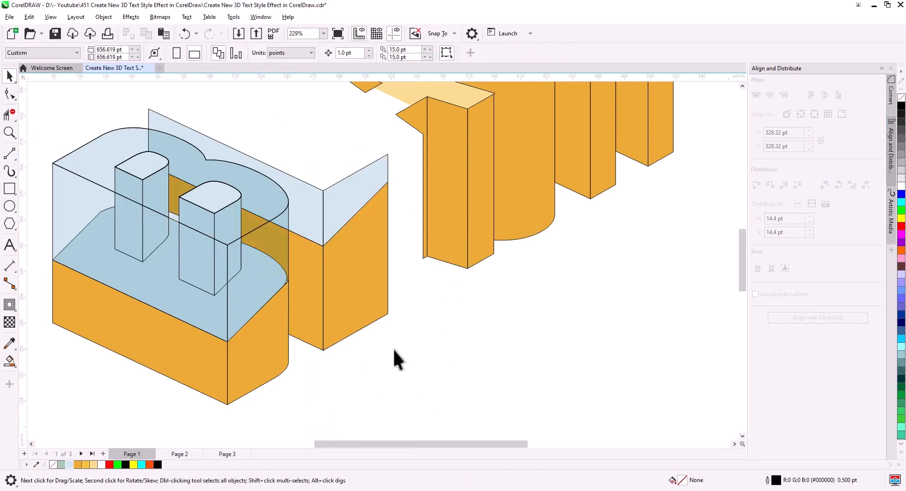
Copy the E's top outline from page 2 to page 1.
click(196, 453)
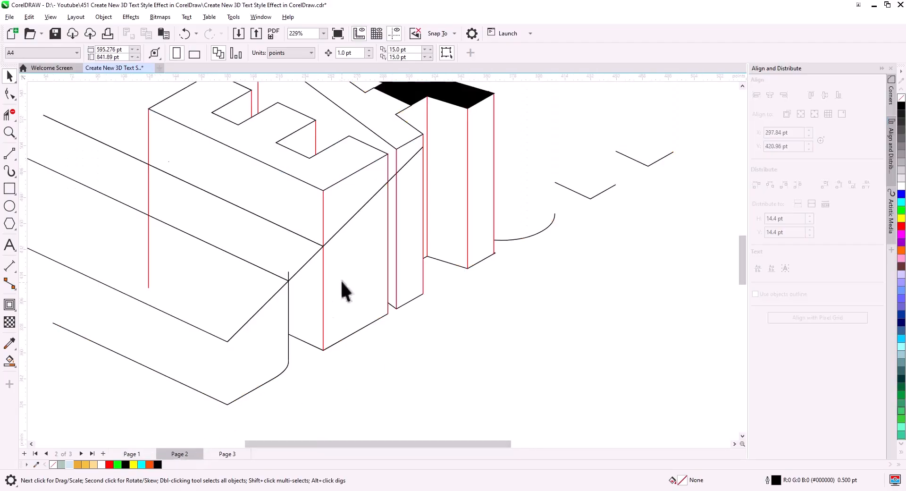
click(323, 175)
click(137, 454)
click(163, 32)
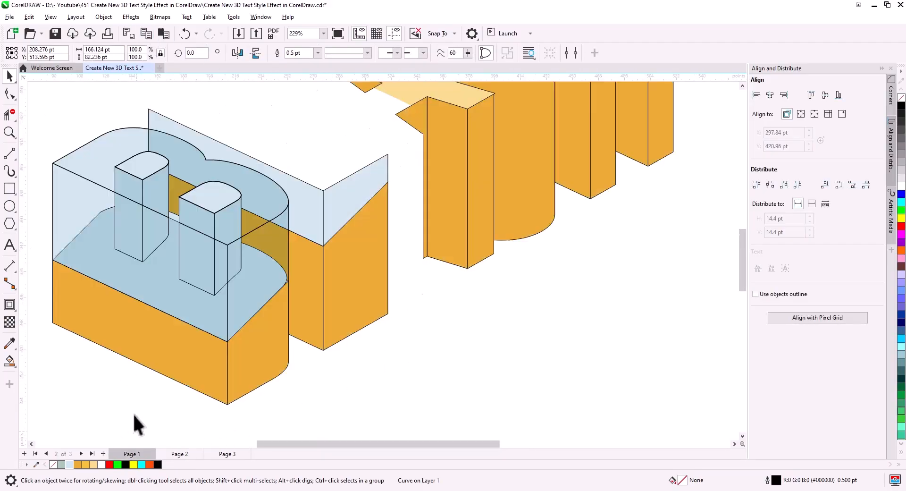
scroll(361, 305, down, 1)
scroll(374, 335, up, 1)
drag(374, 335, 319, 348)
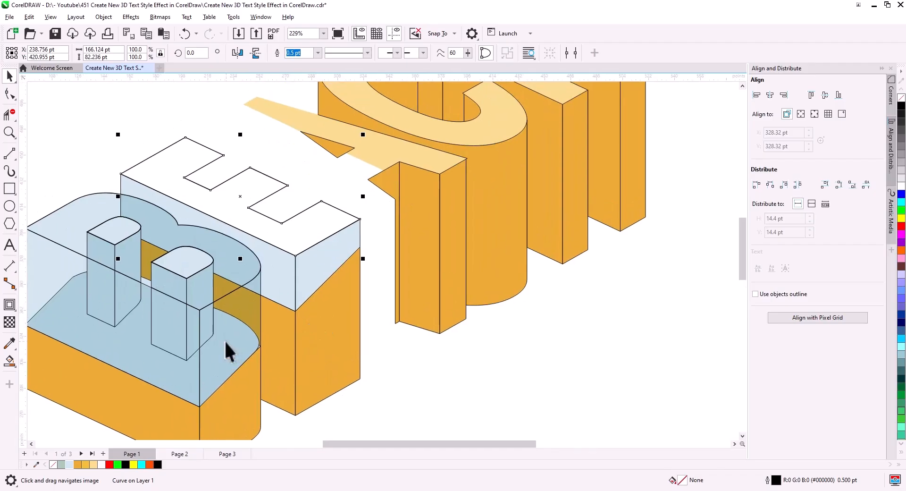
Fill the copied E top outline with pale blue and apply the Multiply transparency mode to it.
click(70, 464)
click(10, 321)
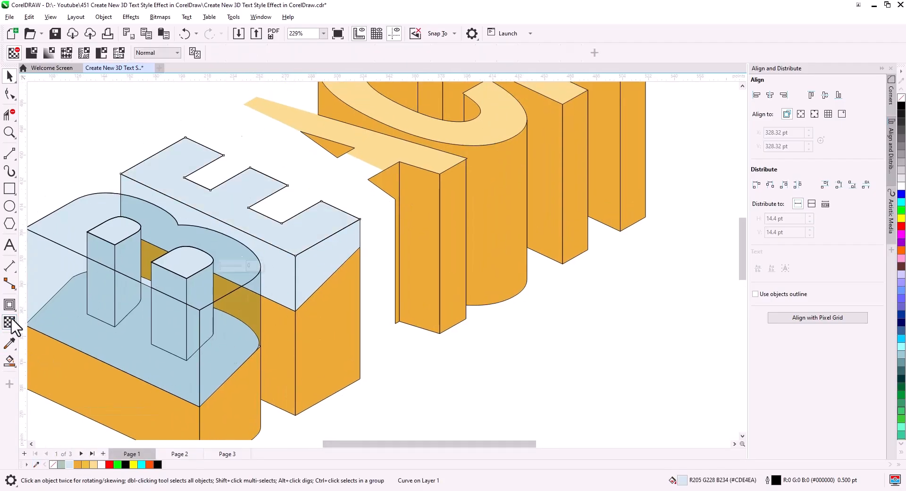
click(160, 54)
click(160, 102)
click(9, 77)
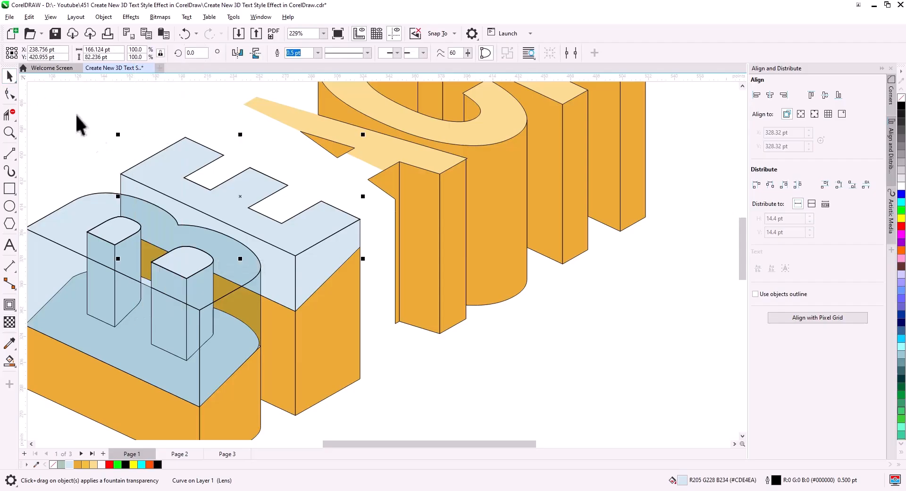
Lengthen the three short vertical edge lines at the E's arm and spine corners downward on page 3.
click(179, 454)
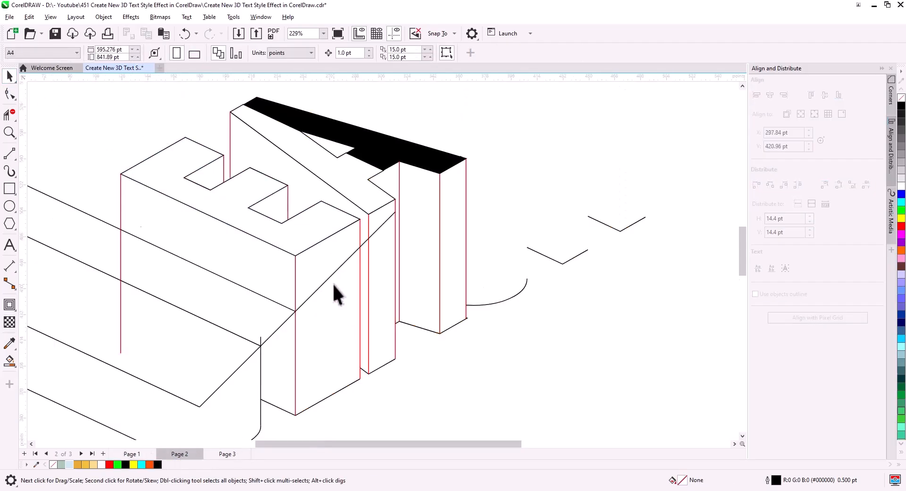
click(219, 453)
click(348, 242)
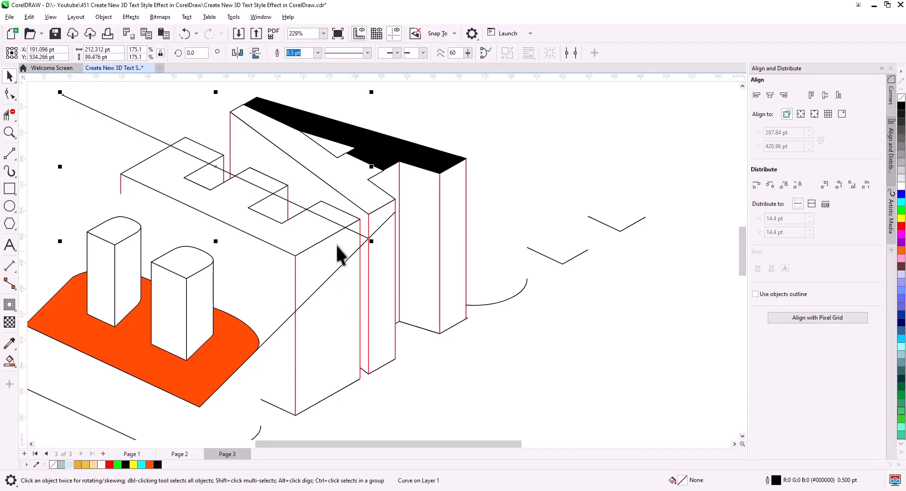
scroll(349, 250, up, 3)
click(355, 151)
drag(354, 176, 345, 281)
scroll(345, 281, down, 1)
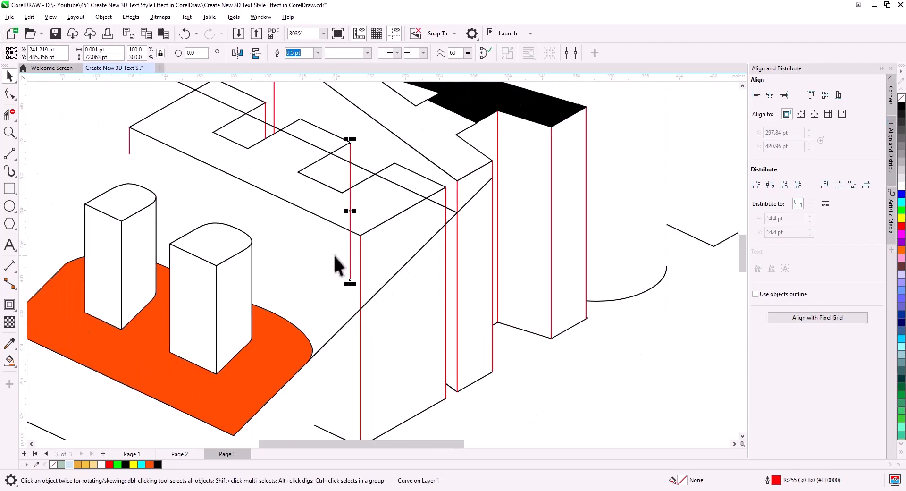
drag(344, 203, 353, 259)
click(269, 186)
drag(269, 197, 269, 330)
click(132, 198)
drag(133, 208, 133, 342)
Copy the lengthened vertical lines to the remaining corners of the E's top outline.
drag(269, 163, 216, 189)
click(238, 156)
click(326, 201)
click(429, 242)
click(366, 270)
click(324, 259)
click(247, 212)
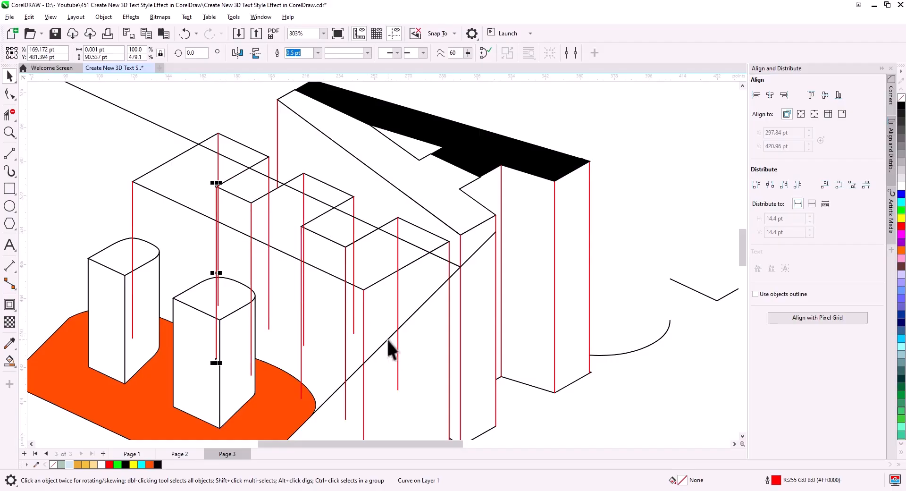
Copy the long mid-height line so it ends at the mid-height point of the E's front corner edge.
drag(392, 352, 424, 316)
drag(489, 231, 399, 326)
click(425, 349)
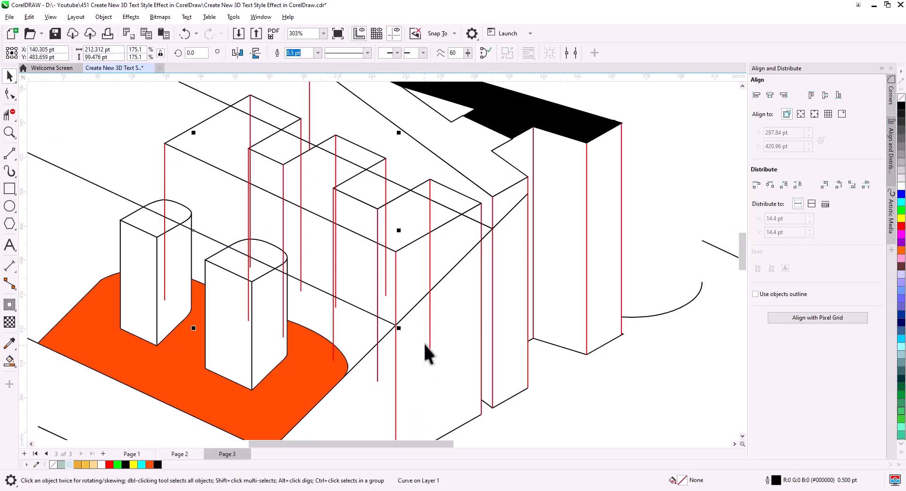
Copy the diagonal mid-height line to the vertical line below the inner corner of the E's front notch.
click(409, 313)
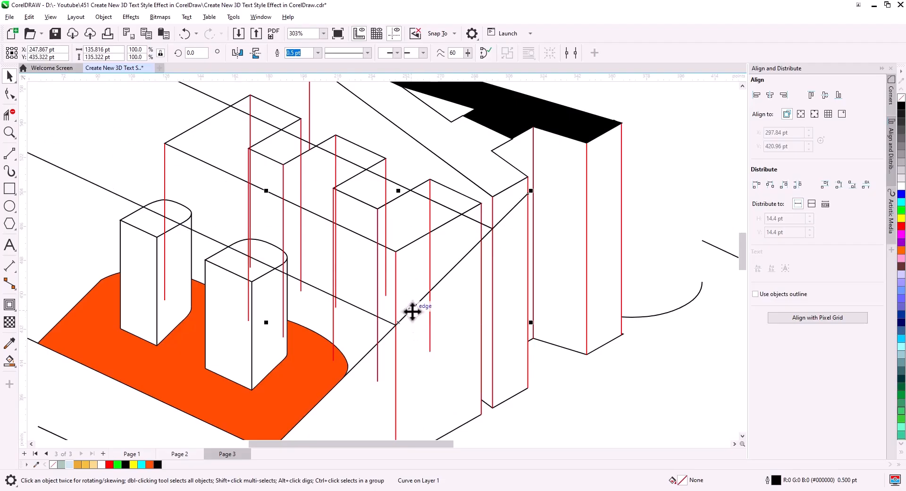
drag(390, 330, 378, 318)
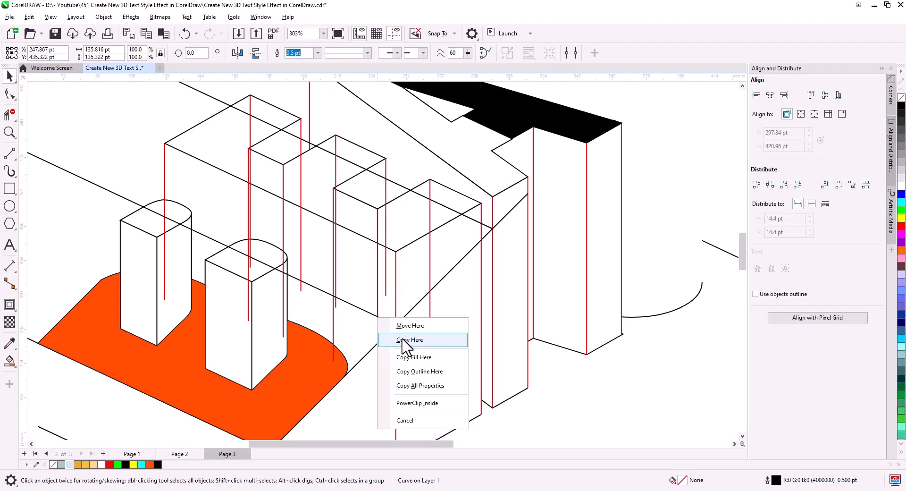
click(405, 341)
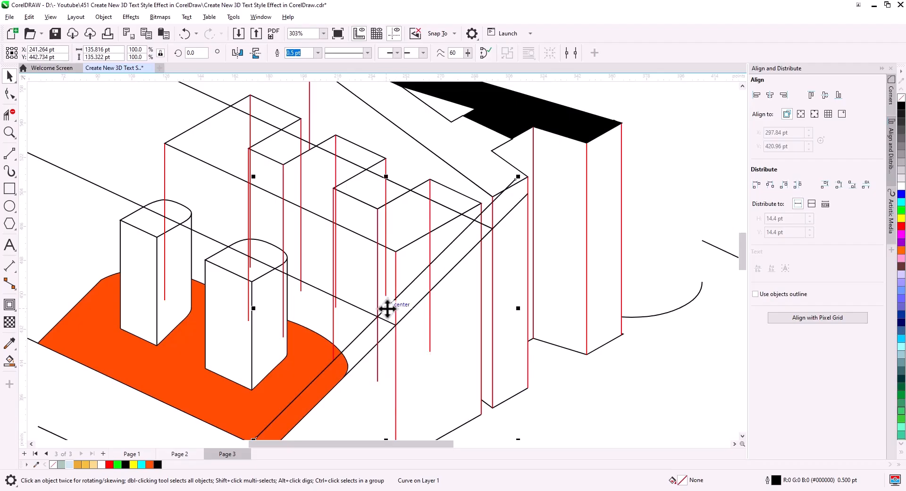
drag(387, 308, 365, 294)
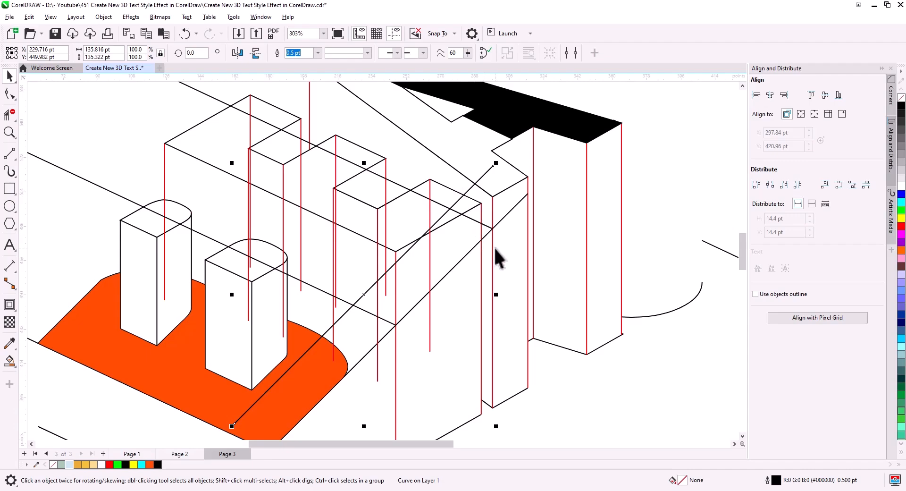
Delete the B's orange inner face and all faces and edges of its two counter blocks from page 3.
drag(453, 287, 538, 281)
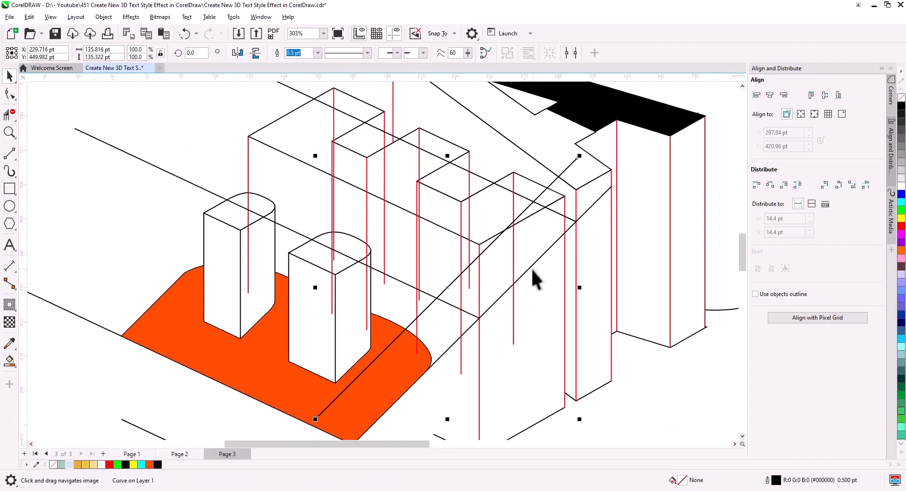
click(252, 377)
key(Delete)
click(282, 359)
key(Delete)
click(290, 361)
key(Delete)
click(300, 368)
key(Delete)
click(336, 357)
key(Delete)
click(371, 343)
key(Delete)
click(345, 270)
key(Delete)
click(275, 265)
key(Delete)
click(247, 331)
key(Delete)
click(240, 331)
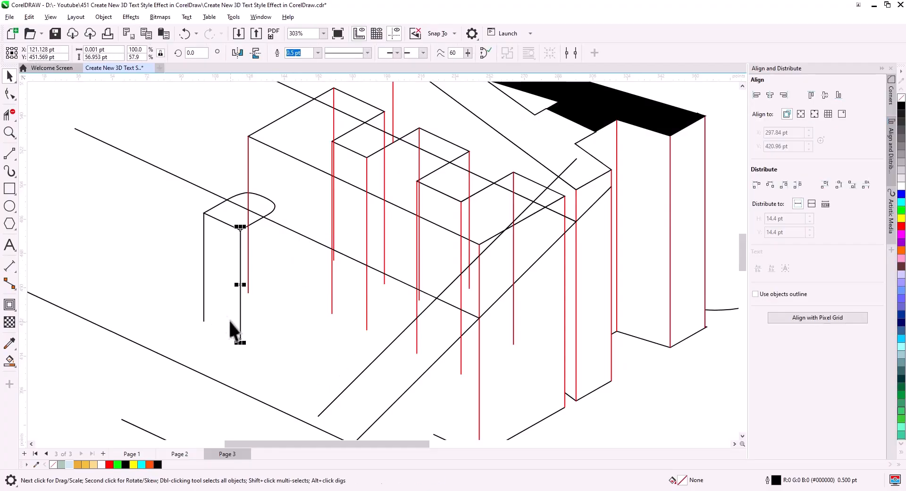
key(Delete)
click(204, 284)
key(Delete)
click(236, 225)
key(Delete)
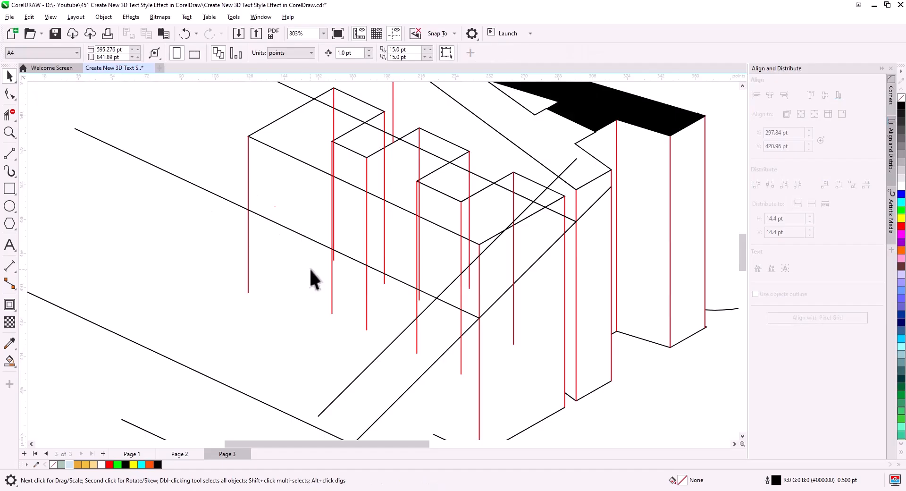
Delete the diagonal line copied below the E's front notch.
drag(348, 215, 314, 295)
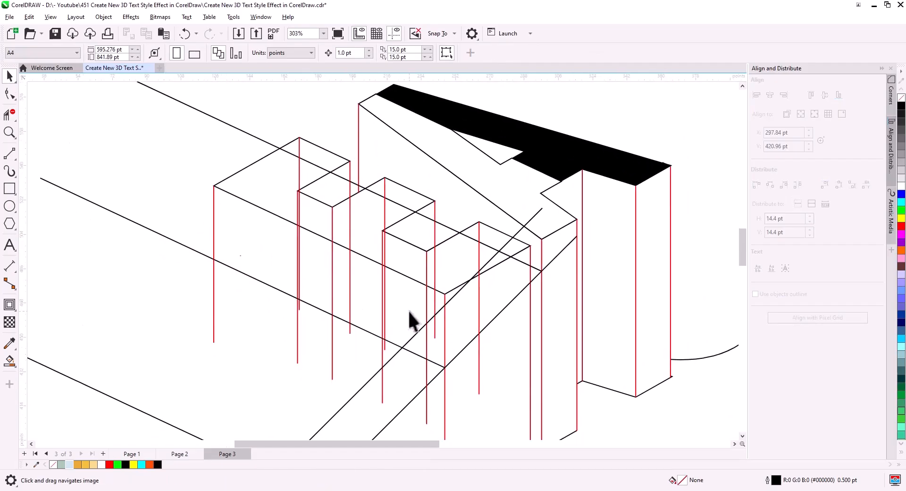
click(506, 240)
key(Delete)
Draw a line about 26.9 by 12.6 pt along the end edge of the E's front arm and colour its outline blue.
click(9, 153)
mouse_move(478, 222)
mouse_down()
mouse_move(538, 259)
mouse_move(532, 247)
mouse_move(536, 297)
mouse_move(531, 282)
mouse_up()
click(10, 76)
scroll(519, 309, up, 3)
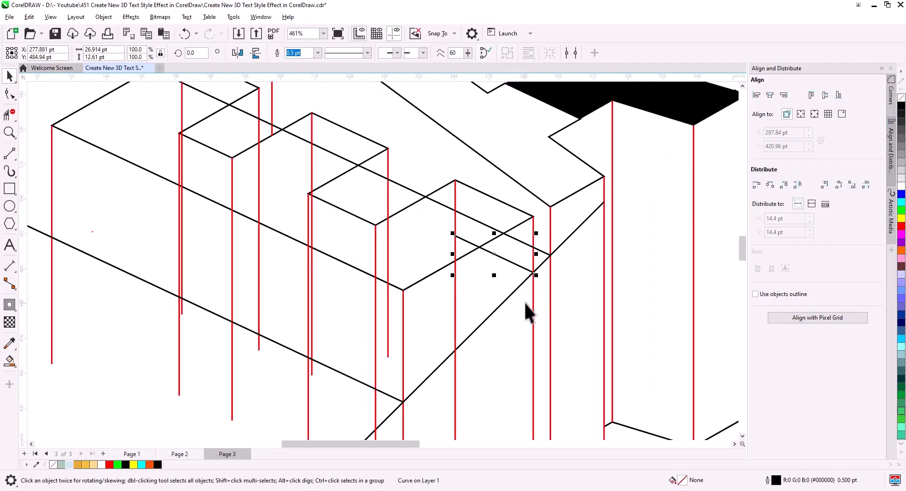
click(577, 317)
click(578, 318)
key(ctrl+z)
right_click(901, 219)
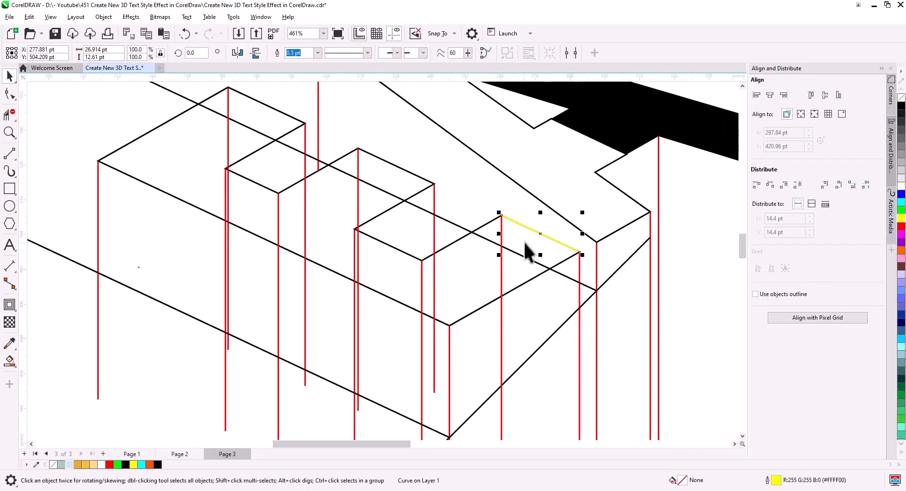
right_click(901, 196)
Copy the blue line to the end edges of the other two E arms and move all three lines down to mid-height.
drag(577, 251, 305, 124)
click(453, 206)
click(338, 148)
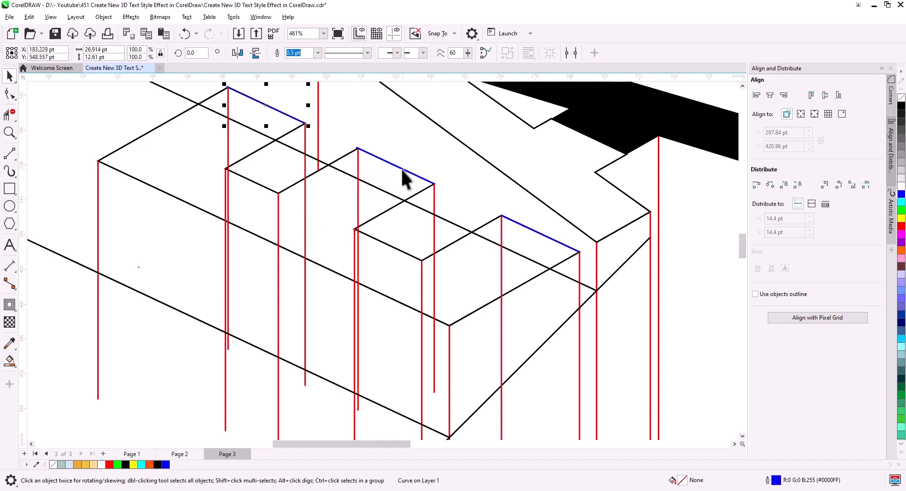
shift+click(405, 170)
shift+click(542, 235)
drag(580, 254, 228, 143)
Copy the diagonal line to the mid-height points below the E's other arm and notch corners.
click(534, 294)
click(381, 229)
click(330, 210)
click(257, 169)
scroll(365, 320, down, 1)
drag(366, 320, 373, 225)
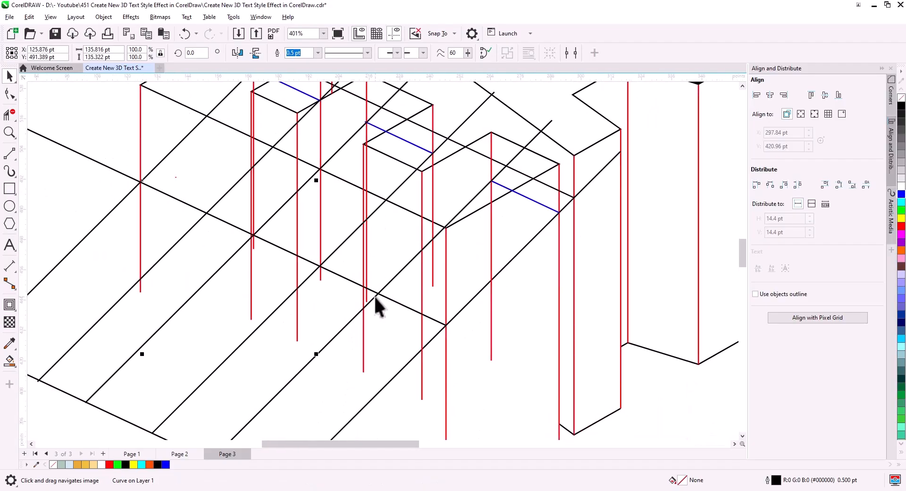
Delete the E's front corner vertical line and the segments crossing the front arm's inner side face.
scroll(384, 293, down, 1)
click(445, 301)
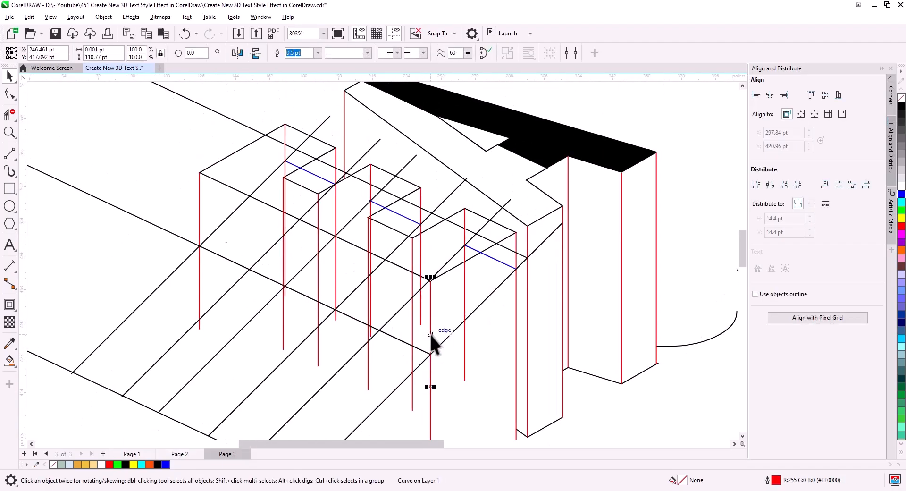
click(440, 276)
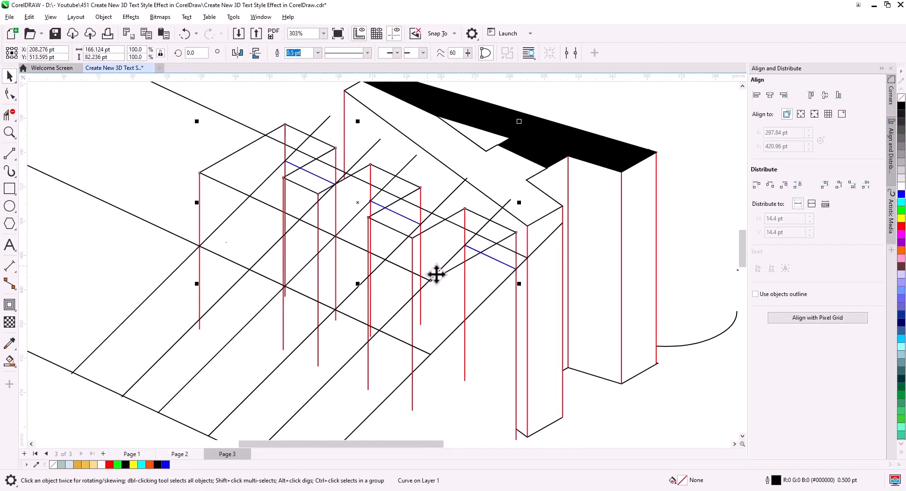
scroll(413, 285, up, 2)
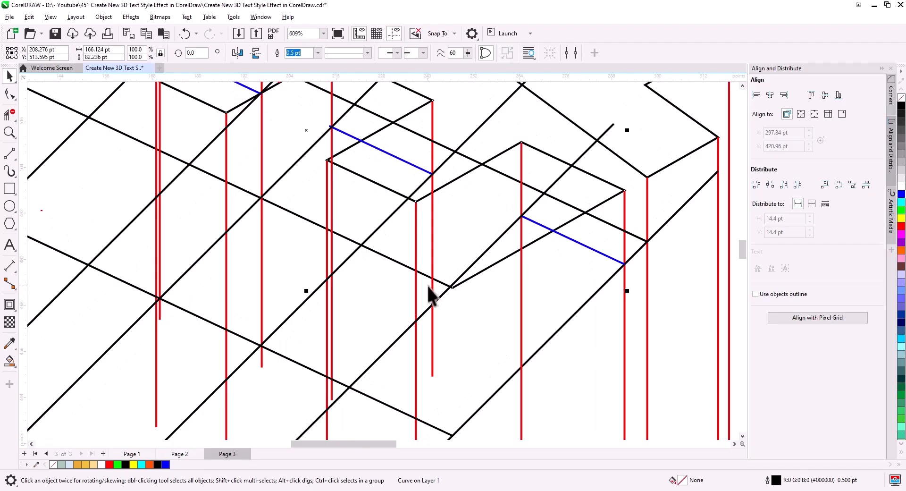
scroll(432, 295, down, 1)
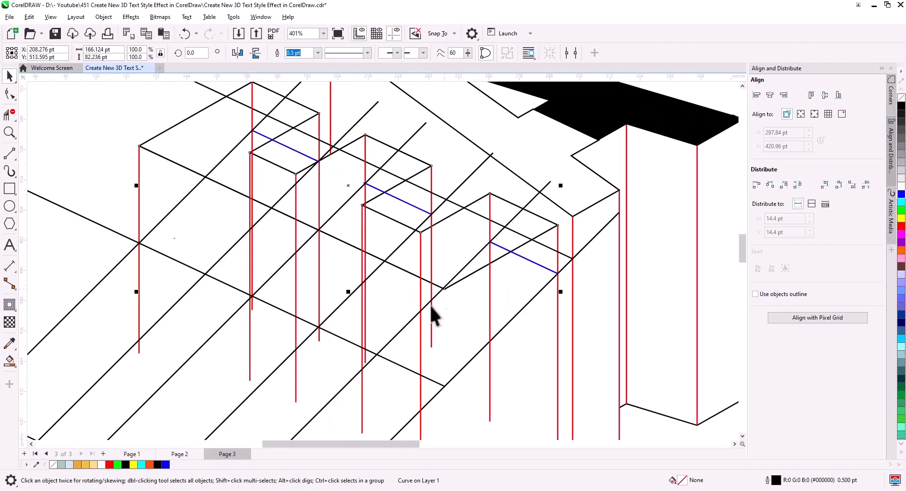
click(9, 115)
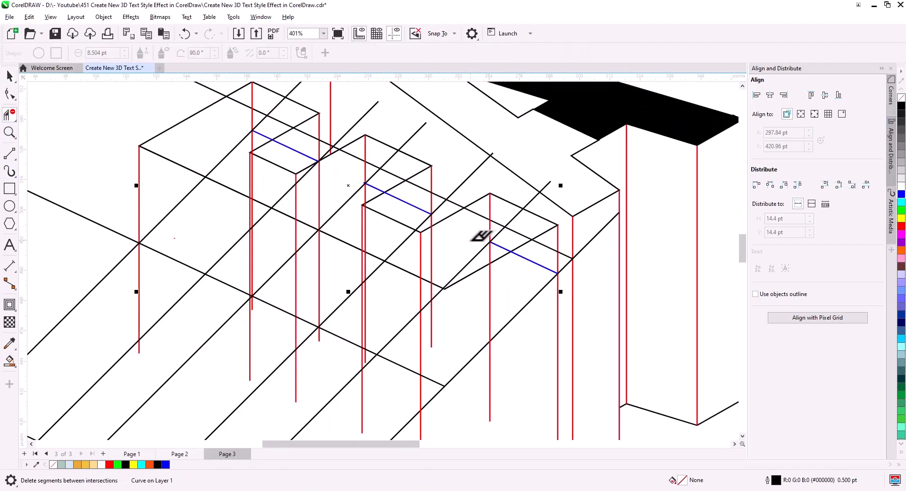
click(431, 248)
click(432, 283)
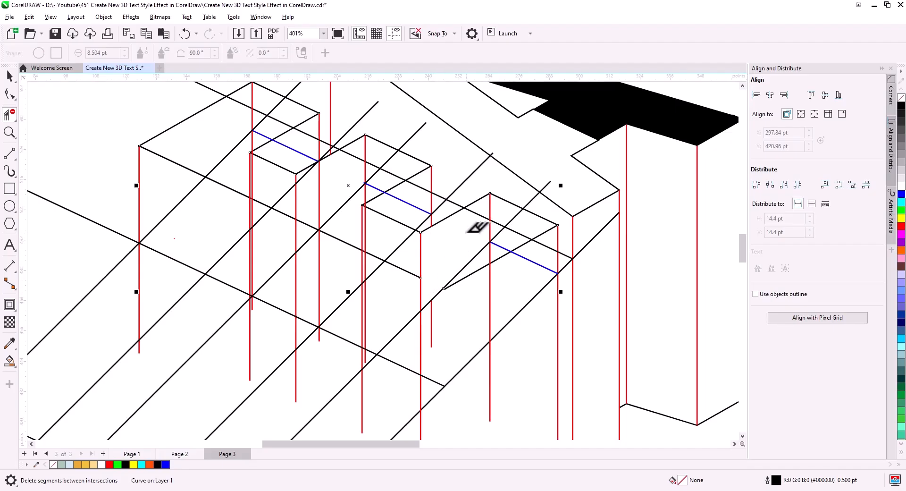
click(478, 213)
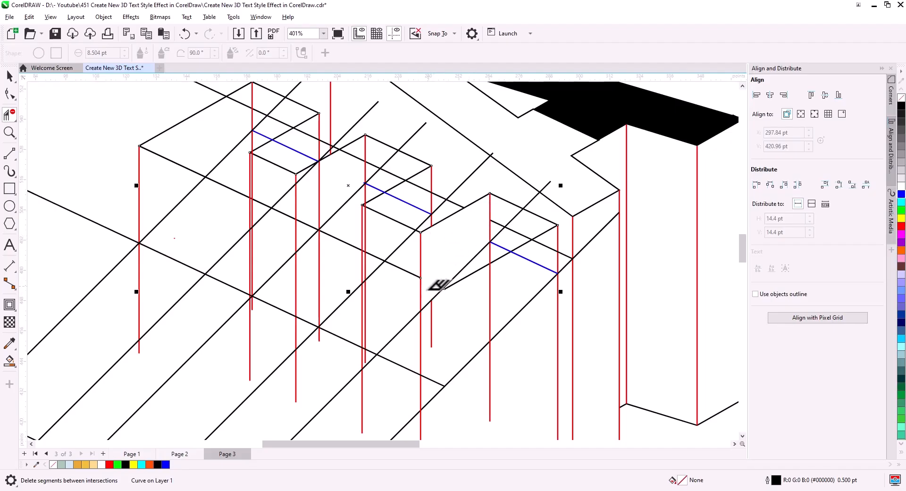
Copy the long mid-height line to the mid-height point below the front notch's inner corner.
click(10, 76)
click(403, 366)
drag(403, 366, 421, 314)
click(451, 336)
drag(354, 334, 403, 380)
Delete the line segments crossing the end face of the E's front notch with the Virtual Segment Delete tool.
scroll(430, 356, up, 1)
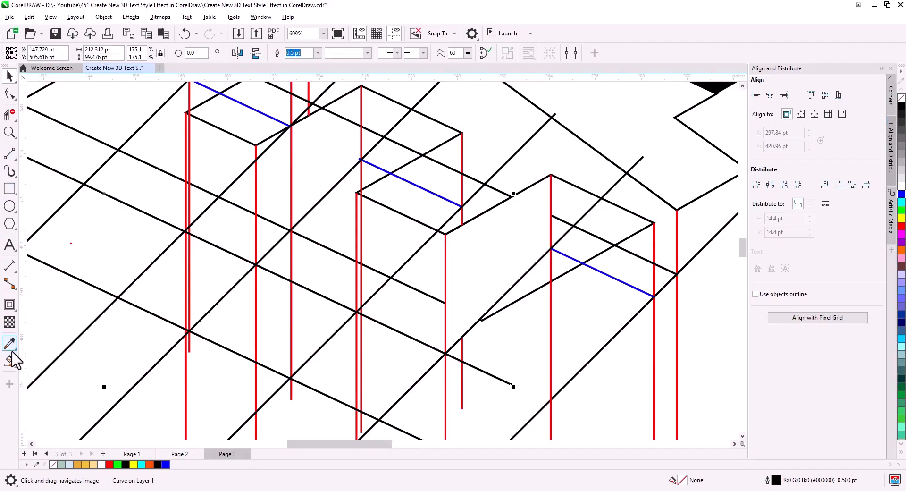
click(9, 119)
click(406, 285)
click(393, 278)
click(361, 236)
click(361, 278)
click(360, 267)
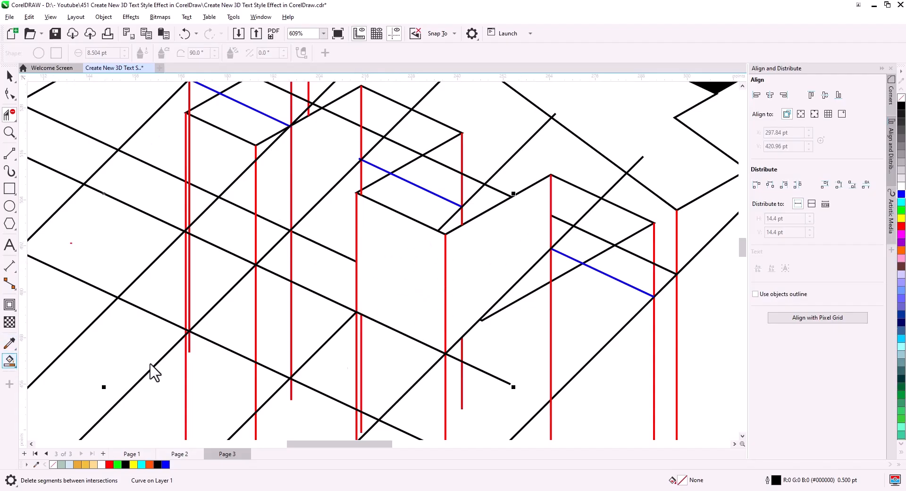
Smart-fill the two upper inner faces of the E's front notch.
click(10, 363)
click(492, 278)
click(428, 318)
Cut the two orange notch faces from page 3 and paste them on page 1.
click(10, 78)
drag(473, 262, 534, 329)
shift+click(512, 317)
drag(418, 259, 248, 180)
click(351, 265)
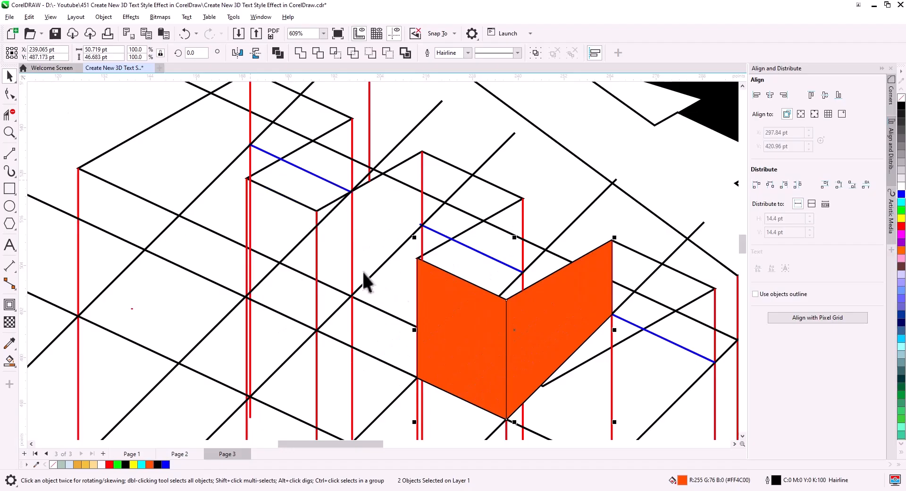
click(542, 325)
click(521, 232)
click(537, 335)
shift+click(467, 349)
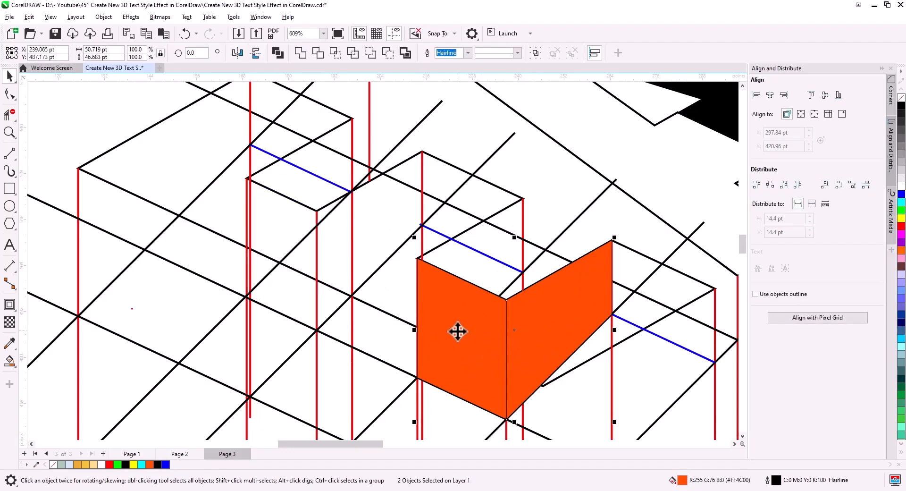
right_click(457, 332)
click(529, 218)
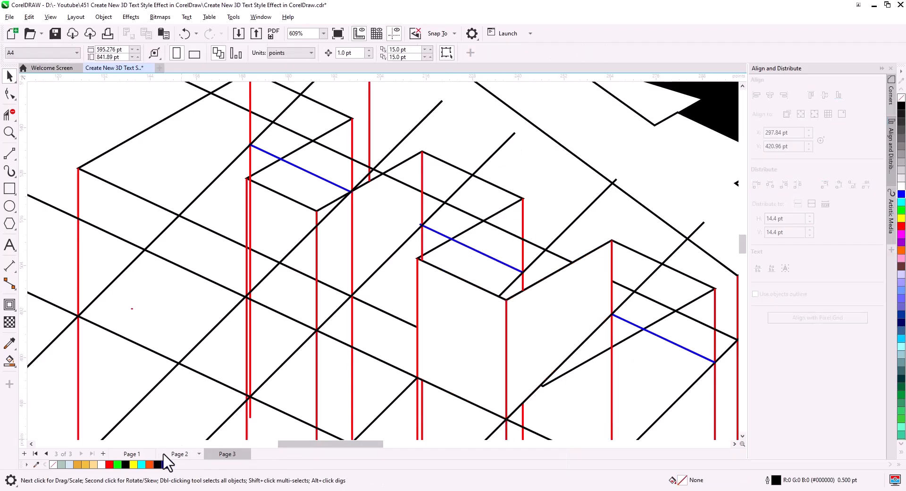
click(154, 453)
click(164, 34)
scroll(396, 331, down, 1)
drag(438, 348, 382, 289)
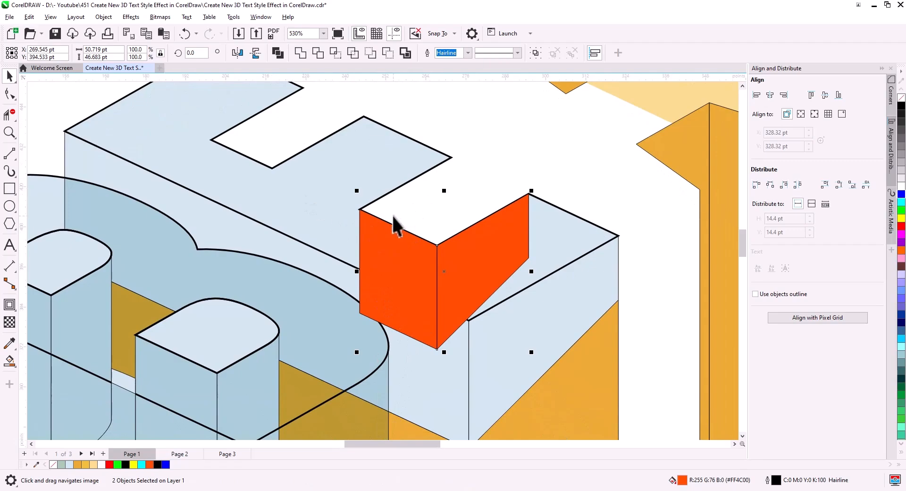
Delete the line segments crossing the middle arm's side face at the front notch on page 3.
click(223, 454)
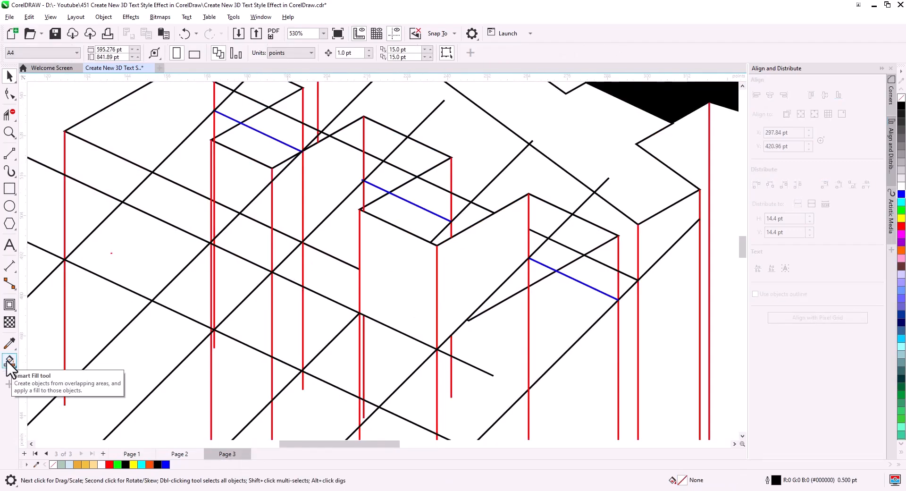
click(9, 115)
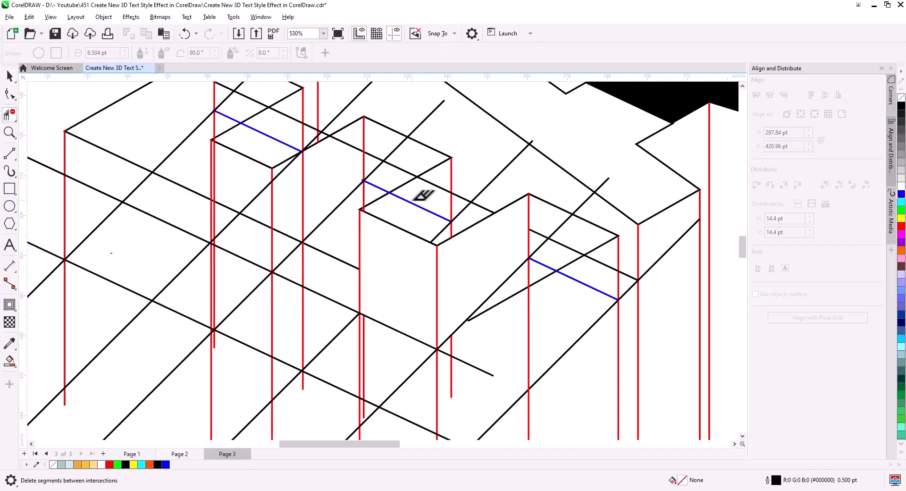
drag(435, 194, 429, 218)
click(442, 229)
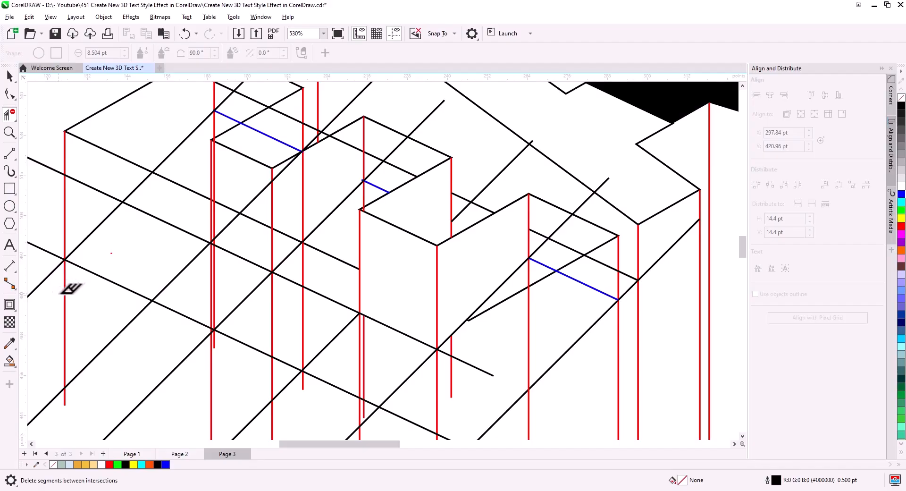
Copy the front diagonal depth line back to the middle arm's lower notch corner on page 3.
click(10, 75)
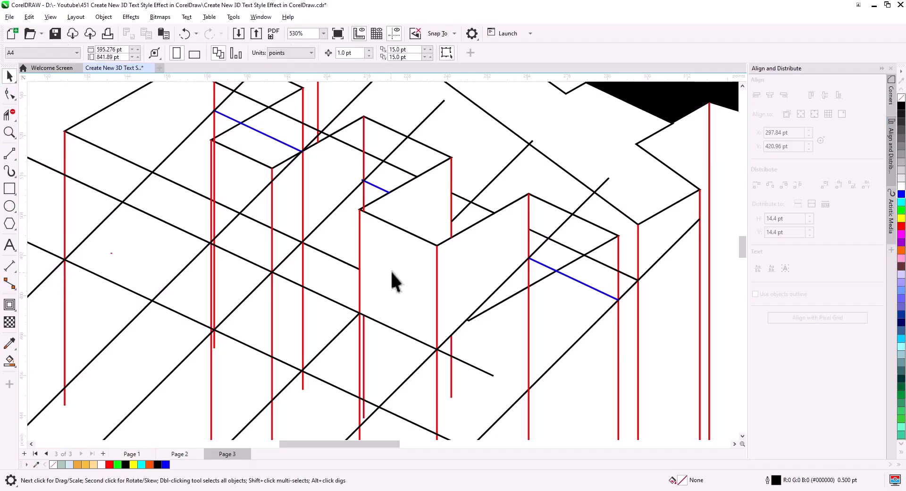
click(430, 356)
drag(430, 356, 357, 318)
click(386, 340)
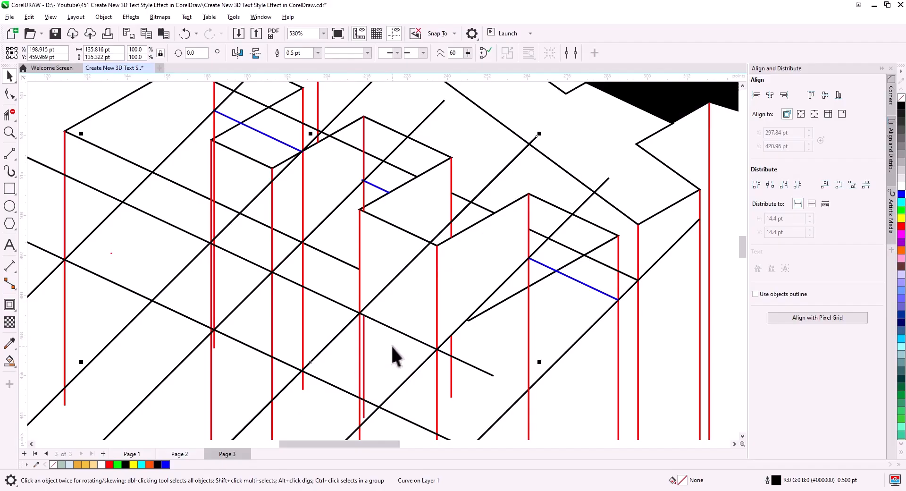
Smart-fill the sections of the E's middle arm side face and the small triangle at its lower edge.
click(9, 361)
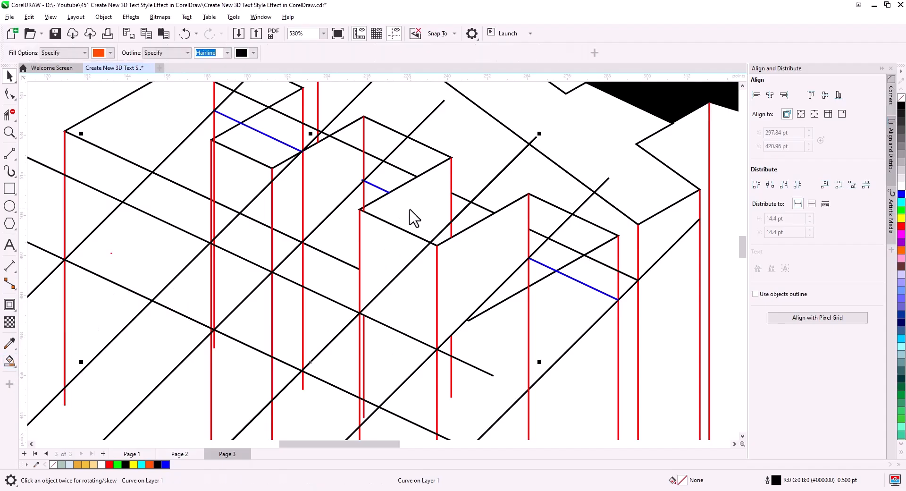
click(410, 210)
click(383, 251)
click(445, 233)
Smart-fill the leftover sliver at the face's corner and weld it with the two large pieces of the middle arm's side face.
click(9, 76)
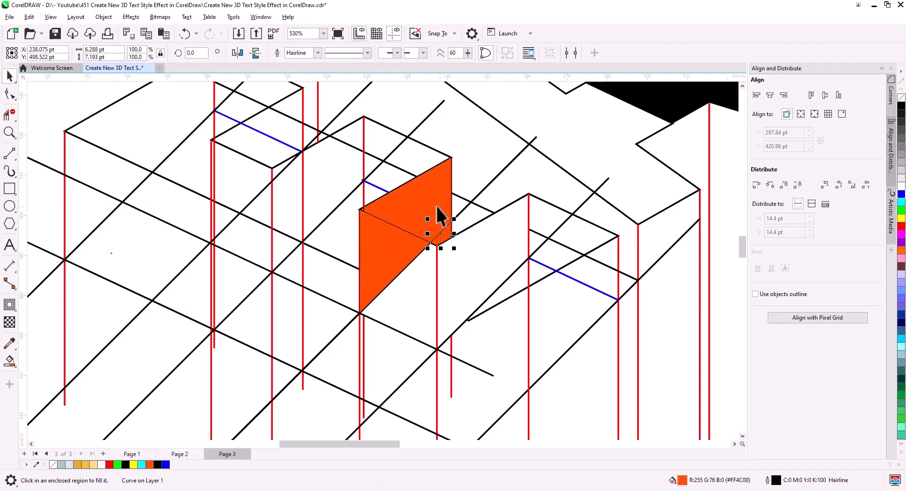
click(422, 218)
shift+click(383, 253)
scroll(366, 217, up, 3)
scroll(367, 216, up, 1)
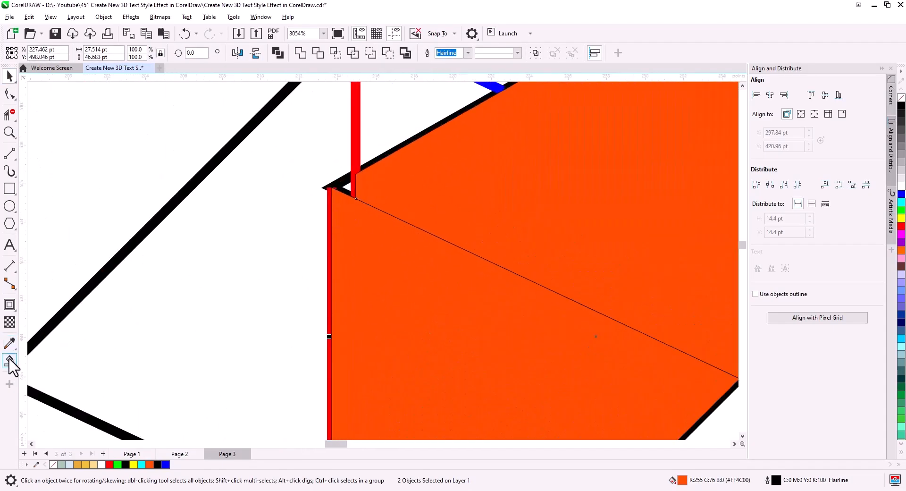
click(9, 361)
click(343, 189)
click(10, 76)
shift+click(416, 214)
shift+click(354, 250)
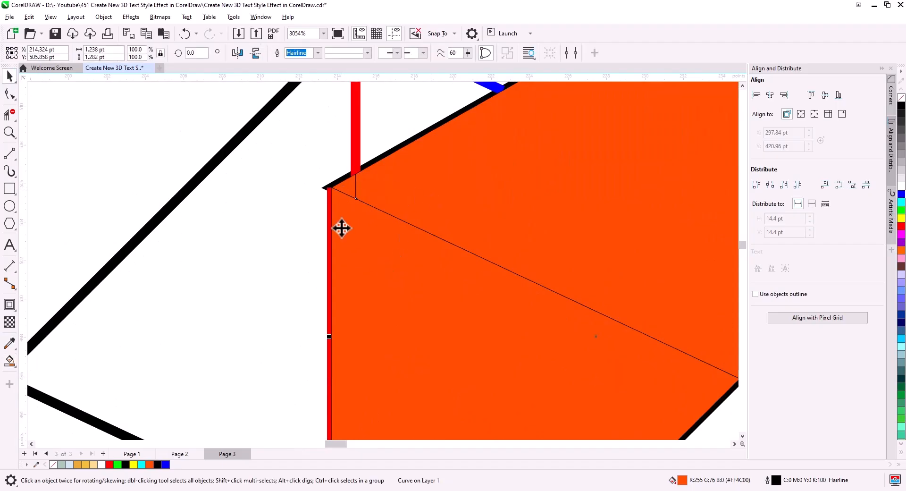
click(303, 53)
Fill the welded side face pale blue and its small triangle sand-coloured, and place both on page 1.
scroll(371, 228, down, 3)
drag(424, 261, 419, 264)
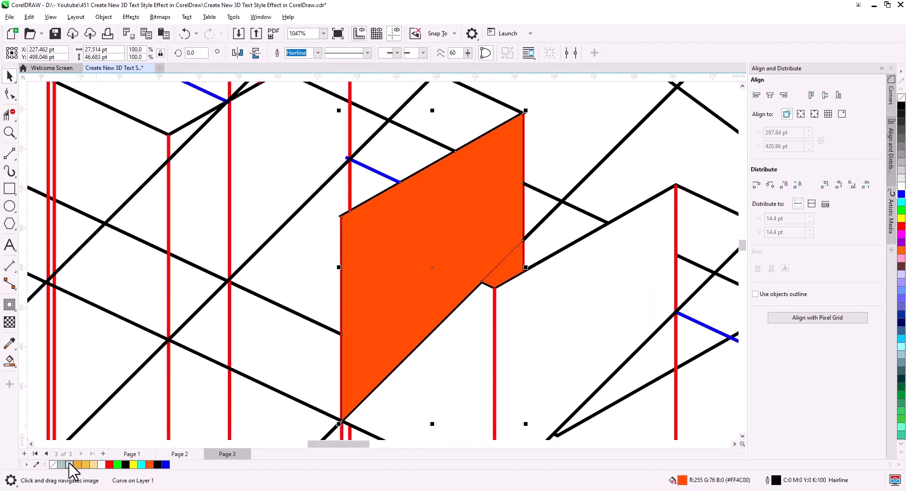
click(69, 464)
click(492, 278)
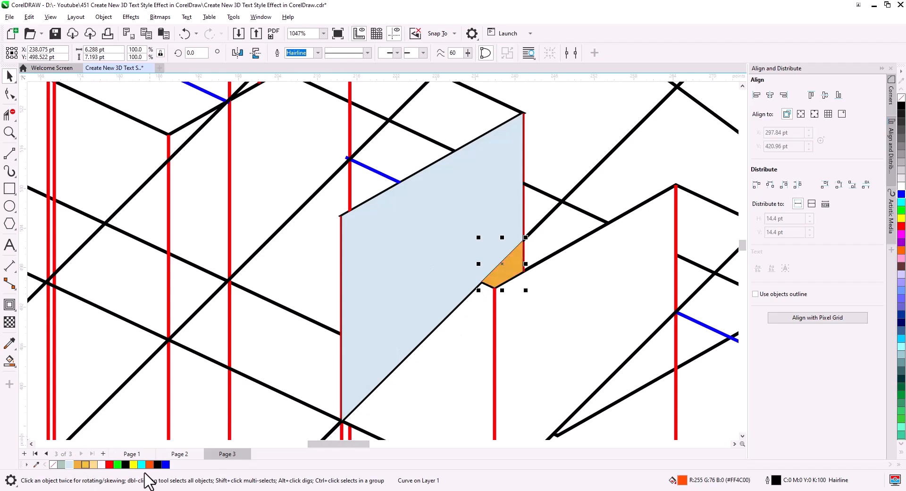
shift+click(409, 286)
drag(415, 302, 271, 390)
scroll(388, 386, down, 5)
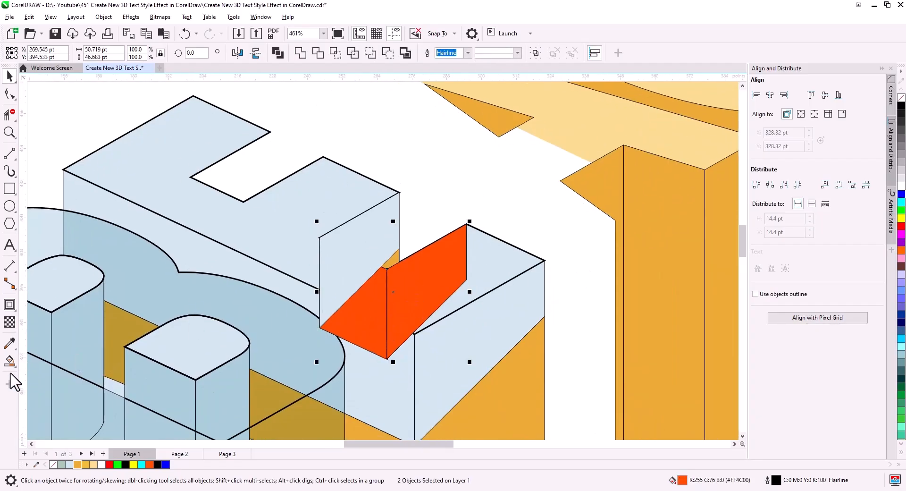
Fill the two orange front notch faces pale blue and send them to the back.
click(71, 464)
key(Escape)
click(401, 285)
right_click(413, 293)
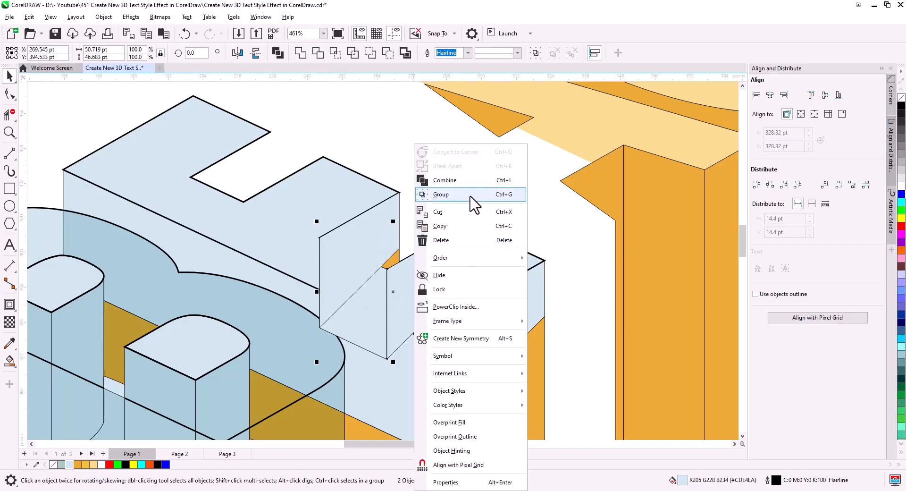
mouse_move(475, 258)
click(578, 274)
Send the middle arm's side face and its small sand-coloured triangle to the back.
click(399, 263)
shift+click(398, 263)
right_click(398, 263)
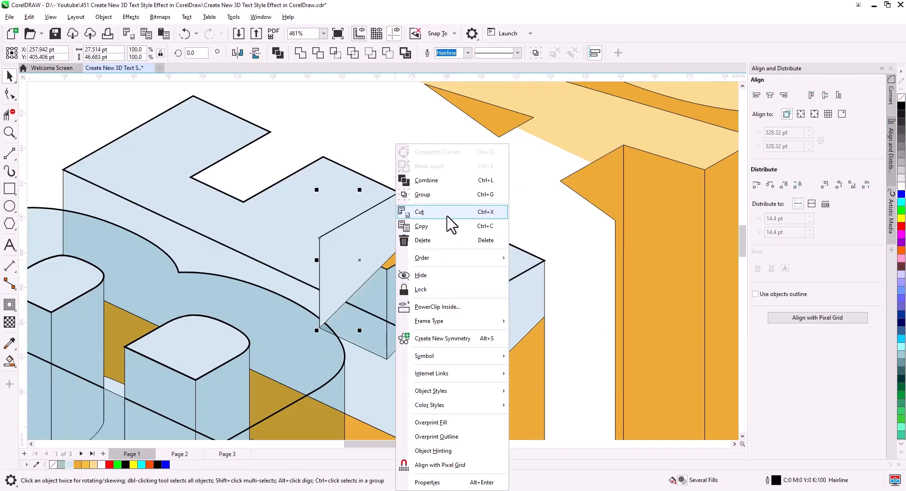
mouse_move(493, 258)
click(547, 273)
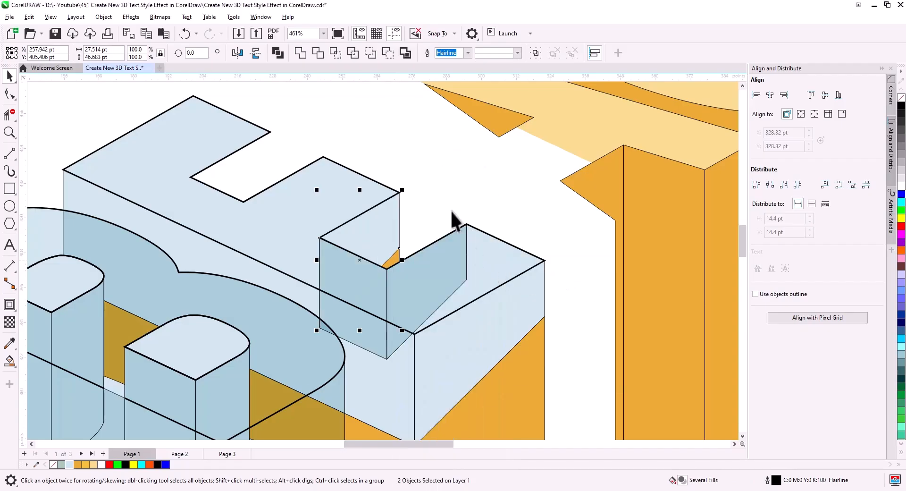
key(Escape)
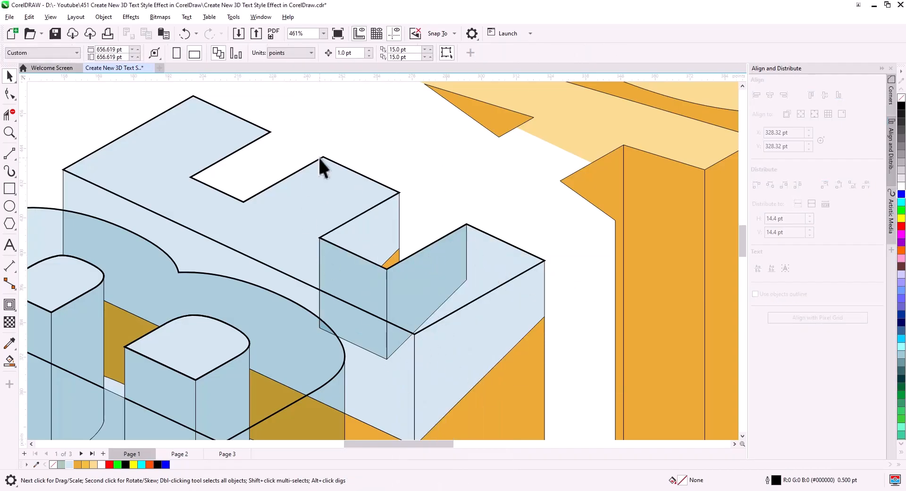
Smart-fill the middle arm's end wall above the blue depth line on page 3 and place it pale blue behind the faces on page 1.
click(180, 454)
click(227, 454)
click(406, 336)
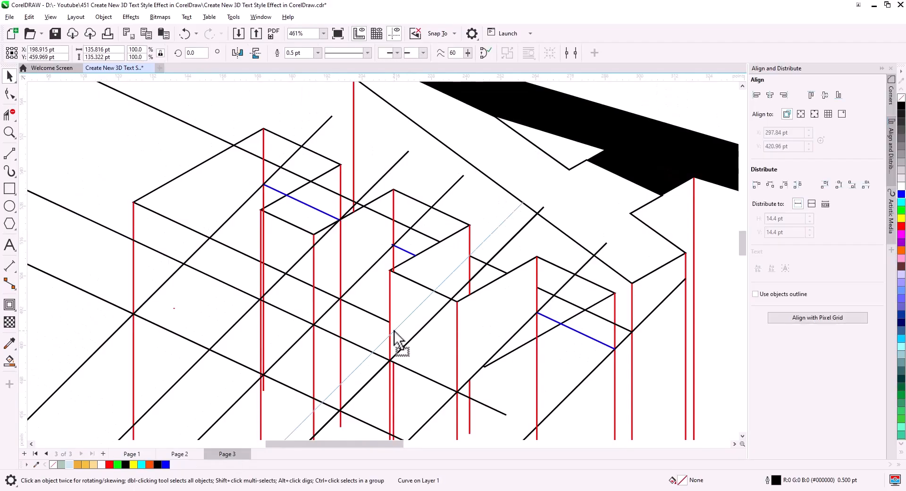
drag(419, 258, 484, 289)
click(9, 361)
click(427, 236)
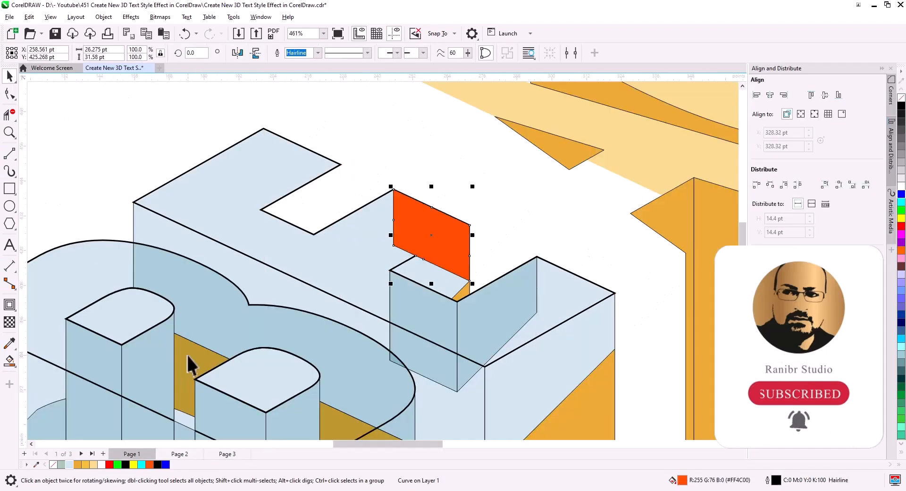
key(ctrl+z)
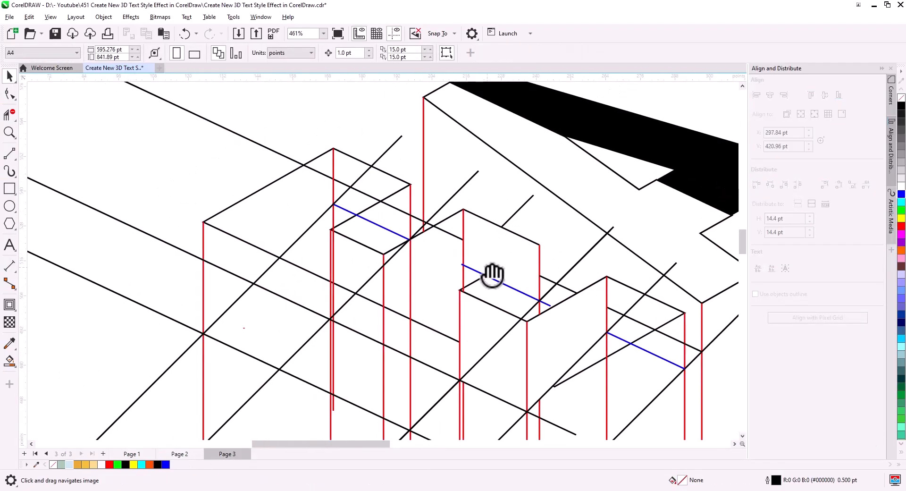
drag(492, 275, 476, 234)
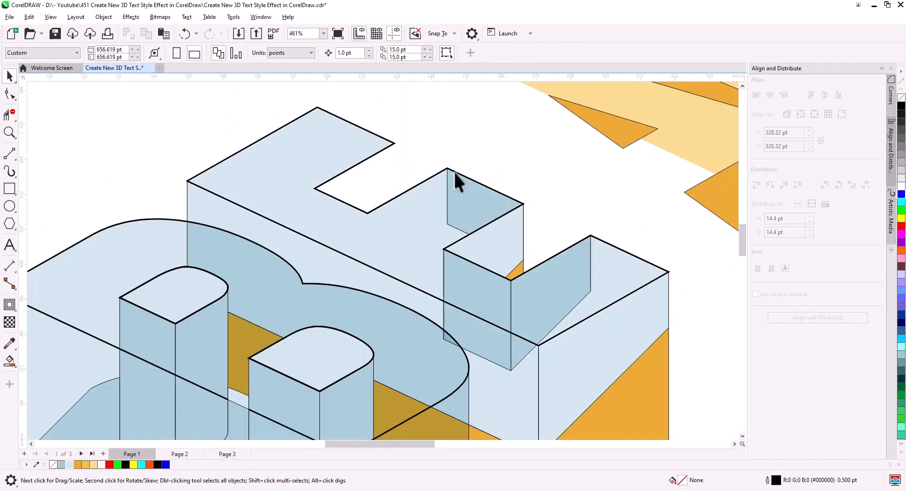
click(454, 171)
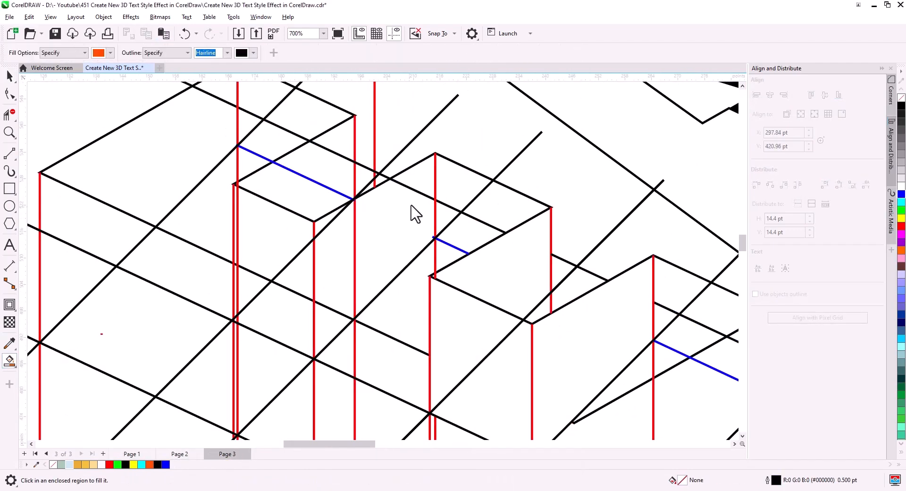
Smart-fill the rear notch's inner faces on page 3, weld their pieces, and bring the faces to page 1.
click(415, 212)
click(270, 318)
scroll(237, 297, up, 3)
click(9, 76)
shift+click(330, 322)
click(301, 52)
shift+click(235, 346)
scroll(376, 290, down, 2)
click(301, 52)
click(387, 265)
shift+click(449, 236)
click(278, 52)
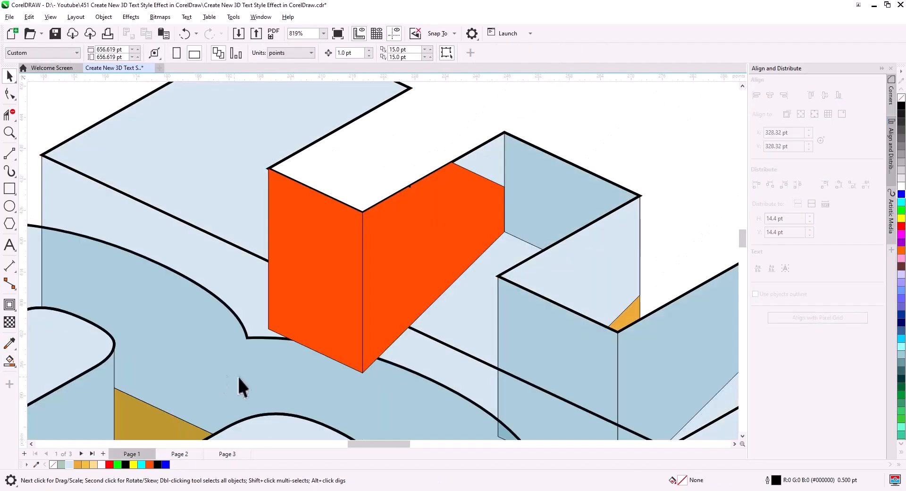
Fill the missing upper piece of the rear notch's long face and weld it to that face.
click(486, 163)
shift+click(421, 264)
click(300, 53)
click(9, 76)
shift+click(316, 264)
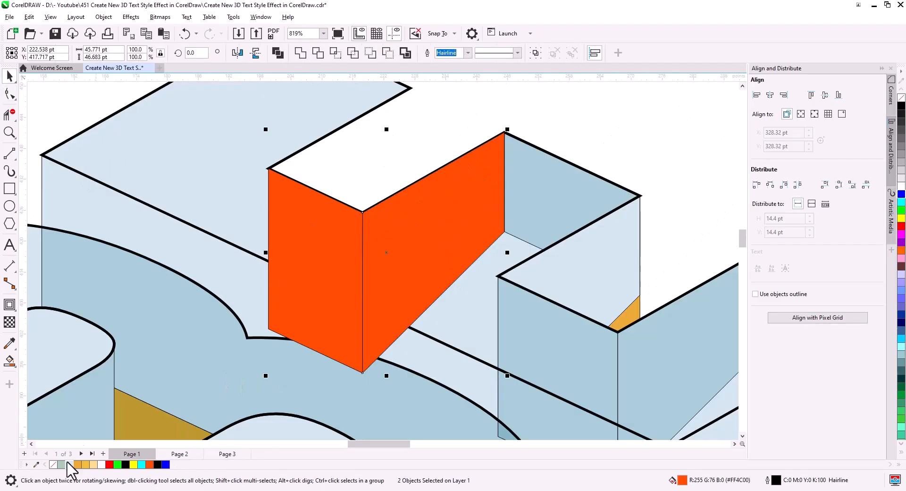
Fill the two rear notch faces pale blue and send them to the back.
click(69, 465)
right_click(340, 252)
mouse_move(366, 258)
click(501, 275)
scroll(424, 290, down, 1)
drag(424, 290, 442, 332)
Smart-fill the sections of the rear arm's end wall above the blue depth line on page 3 and weld them.
click(227, 455)
click(9, 361)
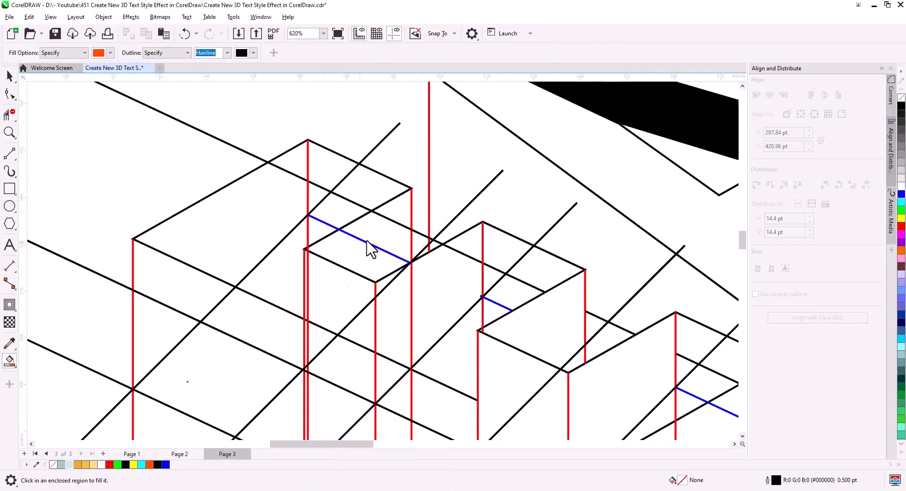
click(337, 211)
click(385, 234)
click(400, 209)
click(9, 76)
click(330, 173)
shift+click(314, 204)
click(300, 52)
Move the rear arm's end wall from page 3 to page 1, fill it pale blue, and send it to the back.
key(ctrl+x)
click(132, 454)
key(ctrl+v)
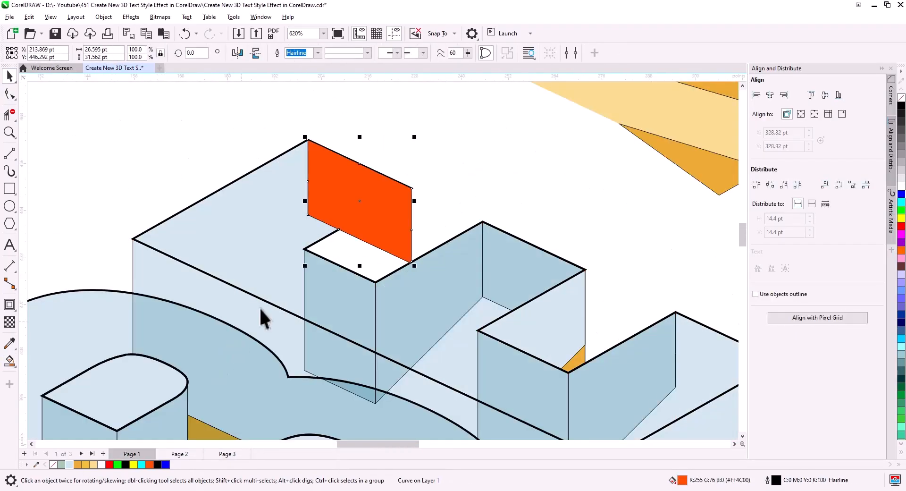
click(69, 465)
key(shift+Page_Down)
click(463, 223)
Smart-fill the pieces of the rear arm's side face at the rear notch on page 3 and weld them.
click(228, 454)
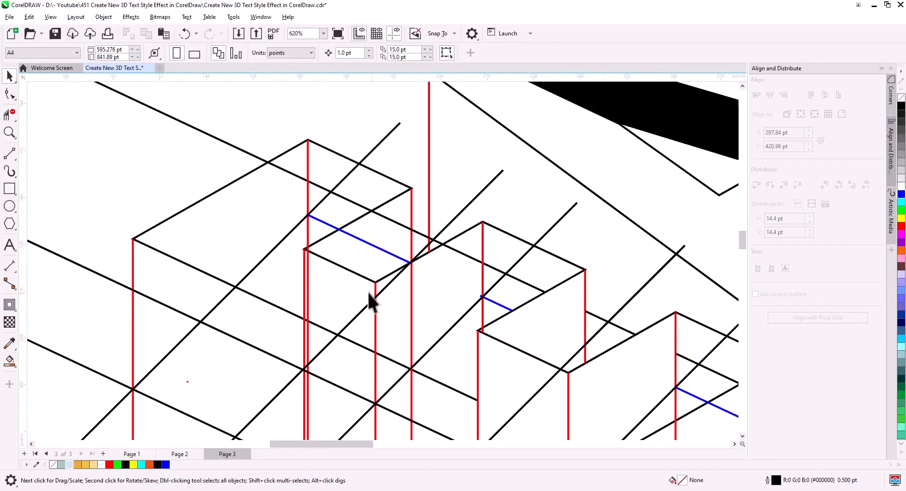
click(10, 361)
click(398, 209)
click(376, 239)
click(9, 76)
shift+click(395, 214)
click(301, 52)
Move the rear arm's side face from page 3 to page 1 and fill it pale blue.
key(ctrl+x)
click(134, 454)
key(ctrl+v)
click(69, 465)
click(148, 186)
Apply transparency to the side faces of the E's rear and middle arms.
click(368, 265)
shift+click(524, 337)
click(10, 322)
click(157, 53)
click(10, 76)
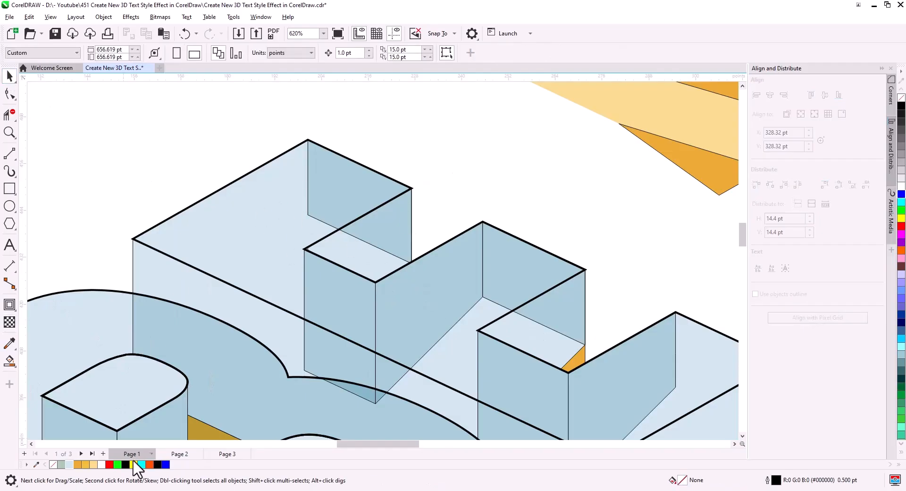
Smart-fill the sections of the E's long rear wall on page 3 and weld them into one face.
click(228, 454)
click(9, 361)
click(161, 325)
click(241, 227)
click(297, 163)
key(ctrl+z)
click(9, 76)
shift+click(254, 218)
click(301, 53)
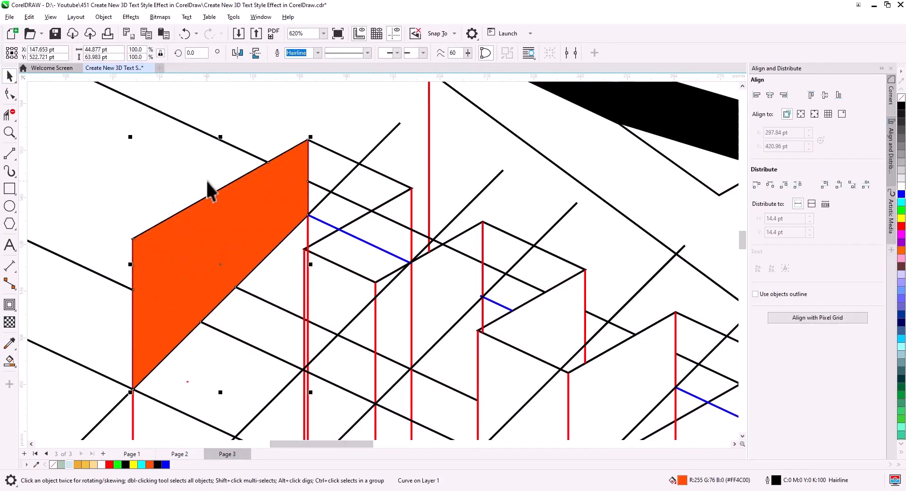
Move the E's long rear wall from page 3 to page 1, fill it pale blue, and send it to the back.
key(ctrl+x)
click(134, 454)
key(ctrl+v)
click(69, 465)
right_click(182, 257)
click(331, 243)
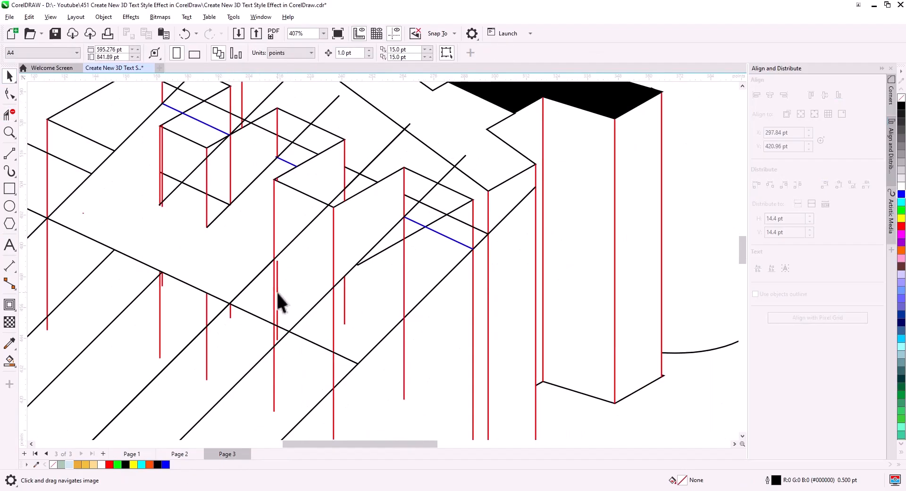
Smart-fill the E's inner floor region on page 3 and select the new shape.
drag(274, 258, 333, 287)
click(9, 360)
click(133, 223)
scroll(150, 217, down, 2)
key(space)
Move the E's inner floor from page 3 to page 1, fill it pale blue, and send it to the back.
key(ctrl+x)
click(124, 454)
key(ctrl+v)
click(69, 465)
right_click(272, 323)
mouse_move(302, 225)
click(425, 242)
click(457, 324)
Smart-fill the two remaining light patches on the E's arm side faces and colour them pale blue.
scroll(457, 323, down, 3)
drag(434, 330, 368, 304)
scroll(412, 283, up, 4)
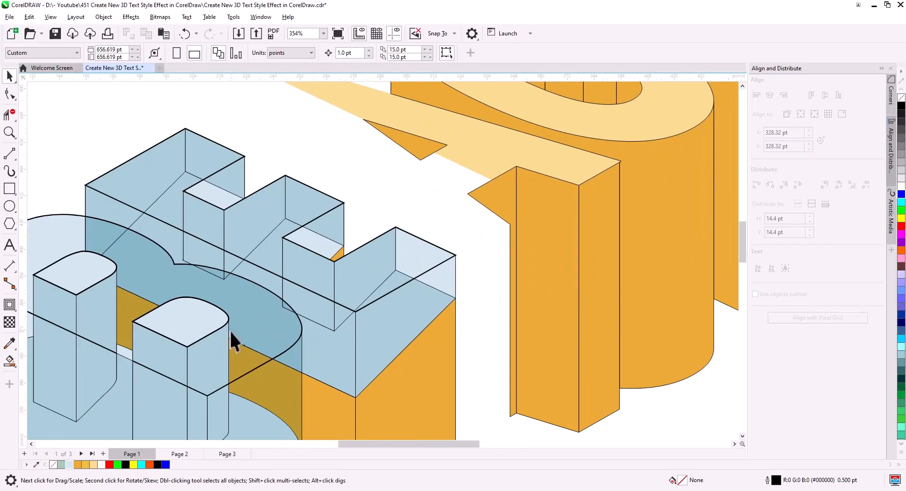
click(328, 260)
scroll(317, 247, up, 2)
click(9, 361)
click(307, 234)
click(205, 188)
click(9, 76)
shift+click(432, 296)
click(70, 464)
right_click(434, 298)
Fill the E's top face pale blue on page 2 and paste it on page 1.
scroll(403, 201, down, 3)
click(180, 453)
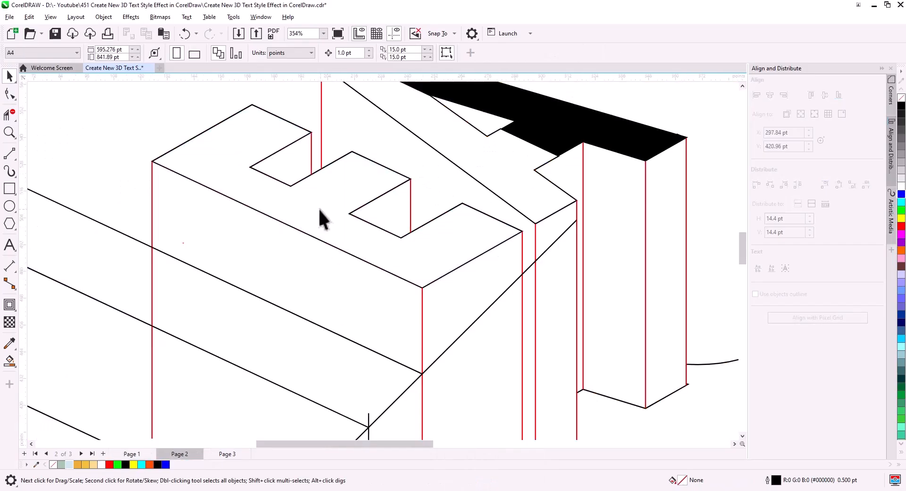
click(344, 243)
click(70, 464)
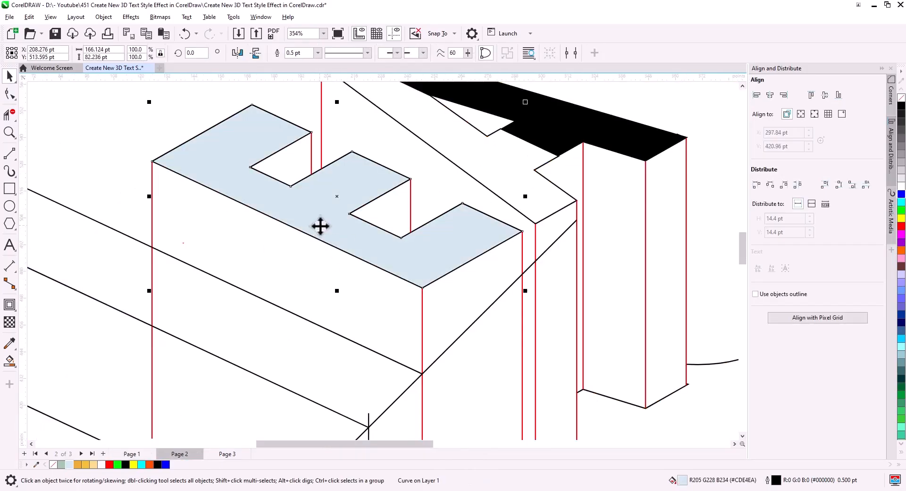
right_click(320, 226)
click(344, 180)
click(131, 454)
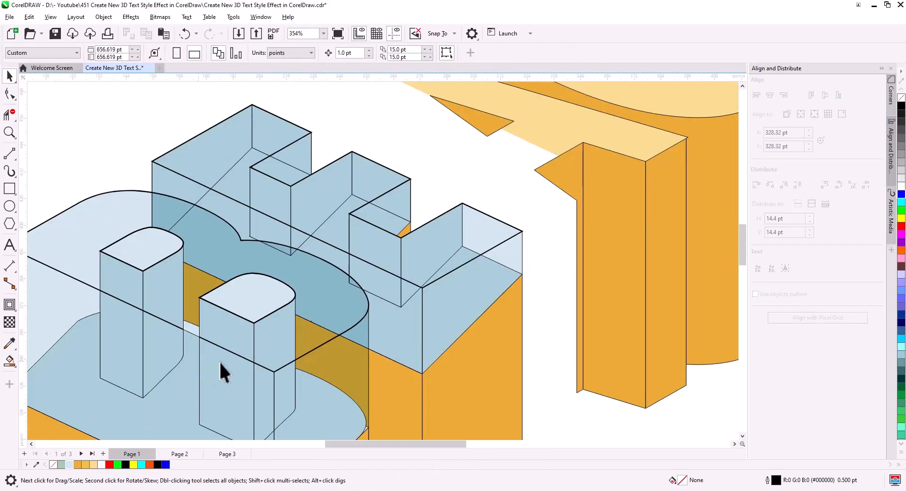
key(ctrl+v)
Apply transparency to the E's pasted top face.
click(10, 323)
click(169, 53)
click(170, 102)
click(80, 105)
scroll(347, 274, down, 1)
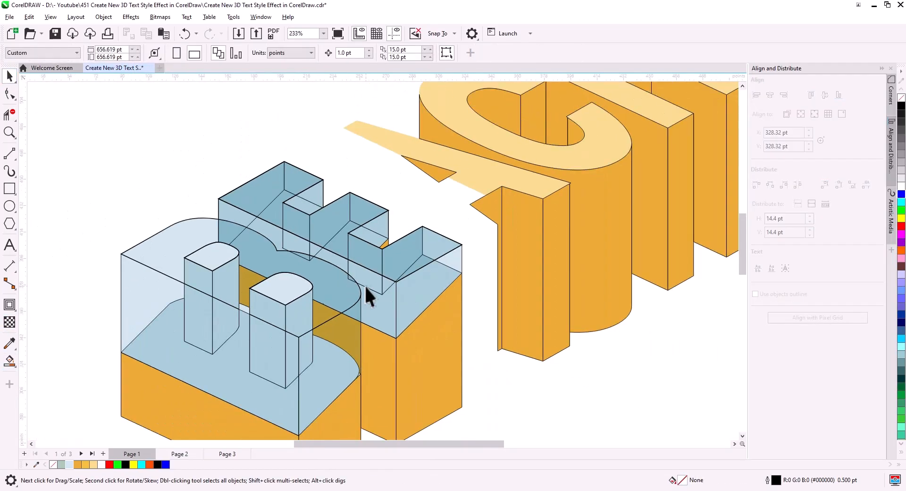
drag(442, 325, 417, 329)
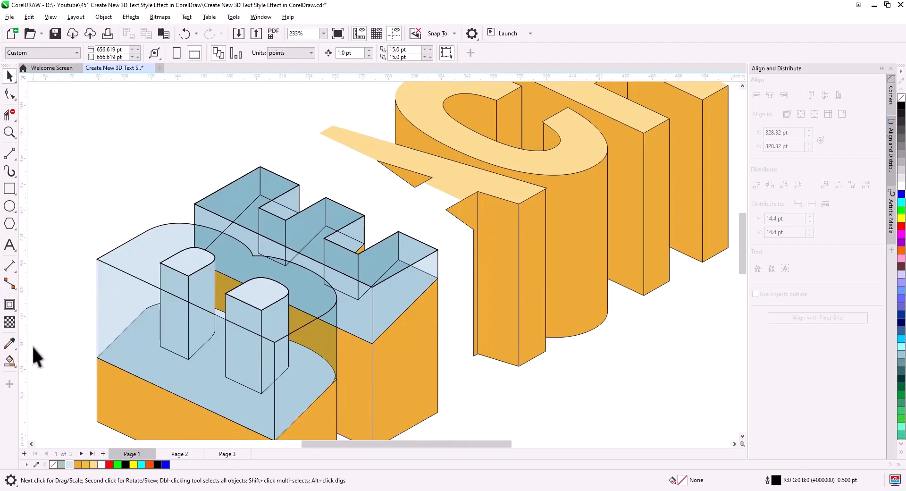
Smart-fill the two light patches at the B's outer side, then weld them and colour the piece pale blue.
click(9, 361)
click(144, 270)
click(115, 295)
click(9, 76)
shift+click(144, 243)
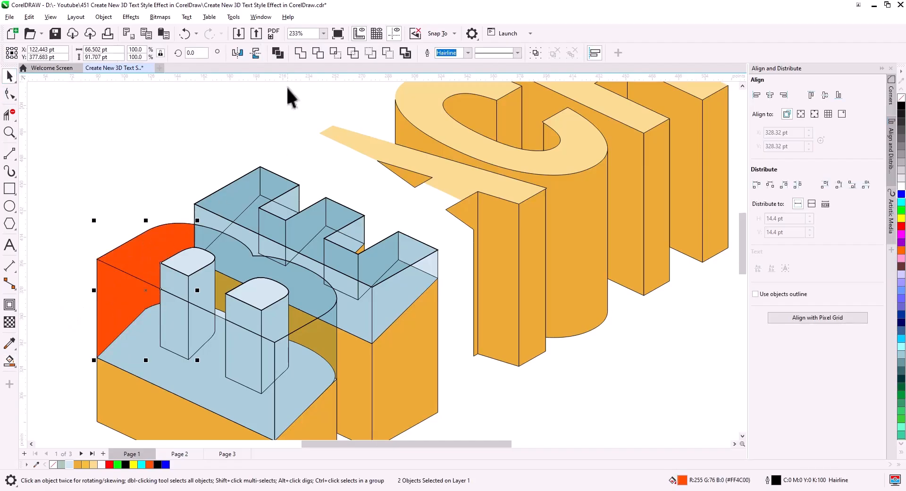
click(70, 465)
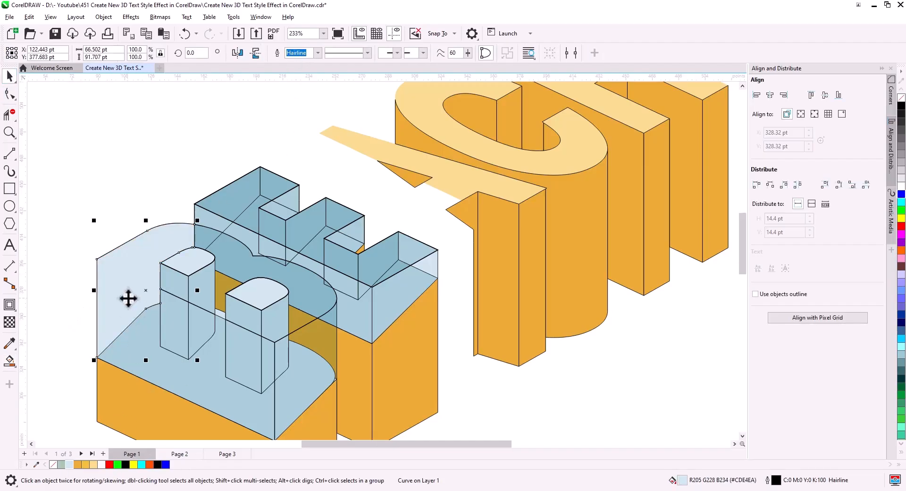
Move the B's new pale blue side piece back in the stacking order.
right_click(129, 299)
mouse_move(159, 227)
click(272, 243)
Delete the two leftover short vertical lines beside the A on page 2.
key(Escape)
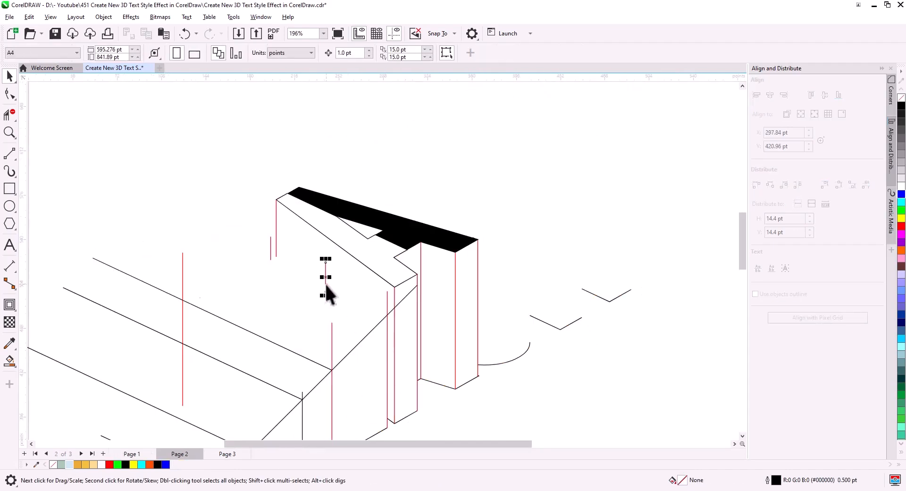
key(Delete)
click(270, 254)
key(Delete)
Duplicate the A's front top outline straight below the original on page 2.
click(349, 255)
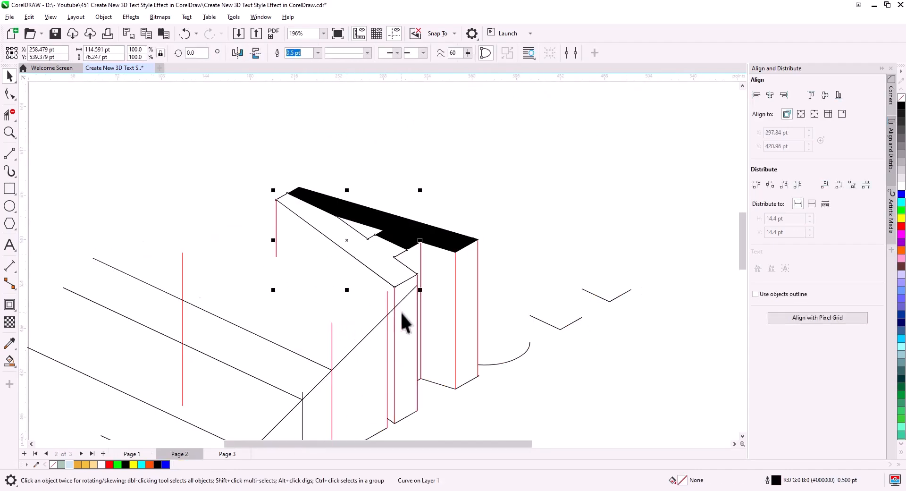
drag(396, 288, 396, 309)
click(410, 330)
scroll(329, 305, up, 2)
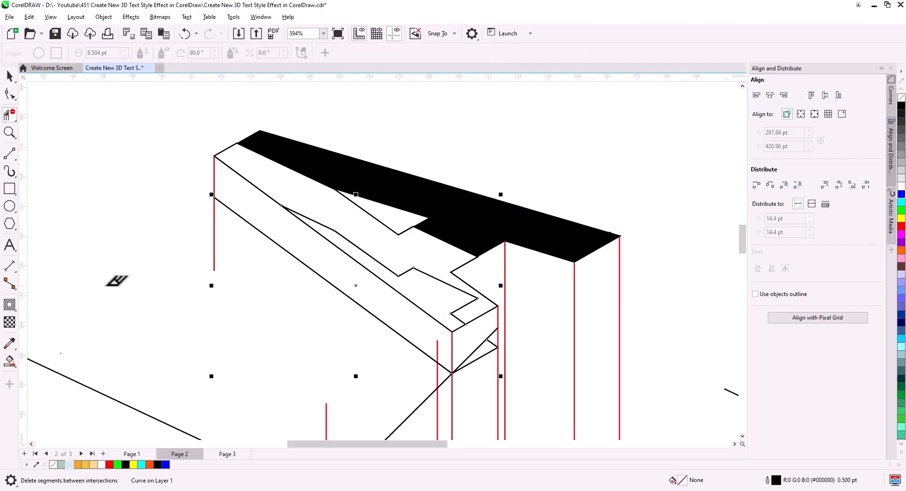
Smart-fill the A's long upper side face and its short end face between the two outlines.
click(10, 362)
click(475, 333)
click(431, 344)
click(9, 75)
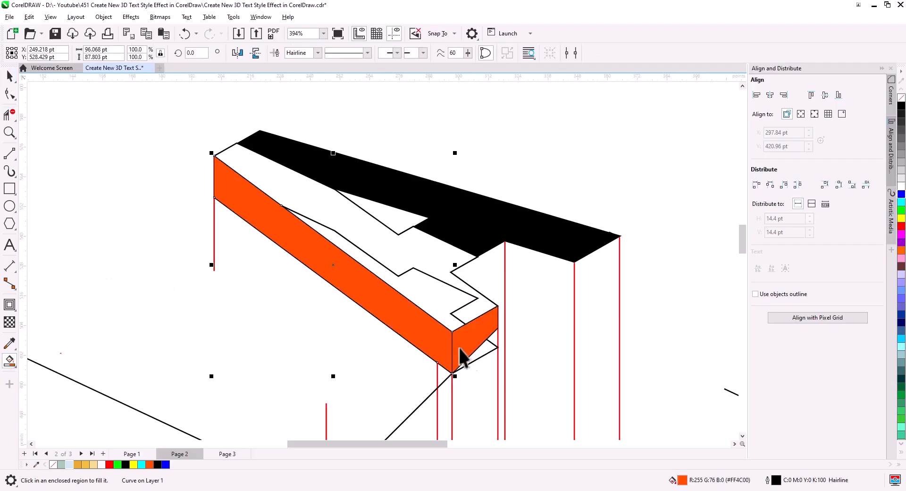
Move the A's two filled side faces to page 1, colour them pale blue, and send them to the back.
key(ctrl+x)
click(132, 453)
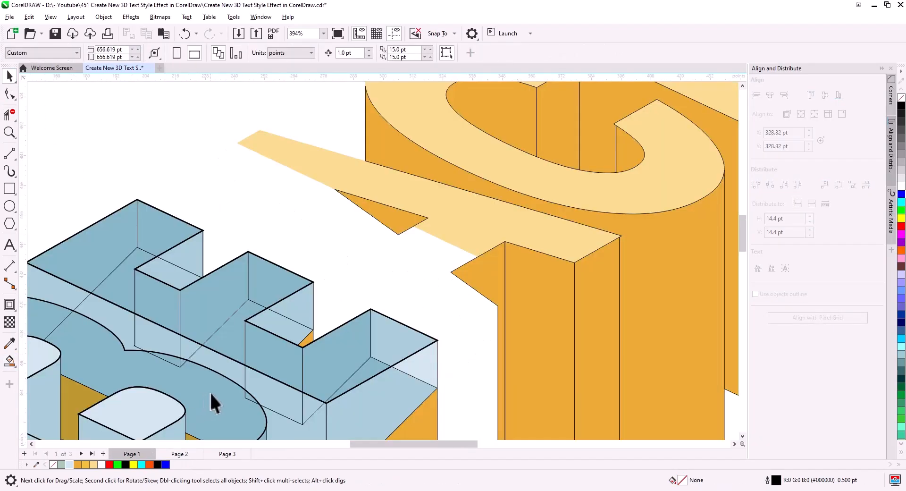
key(ctrl+v)
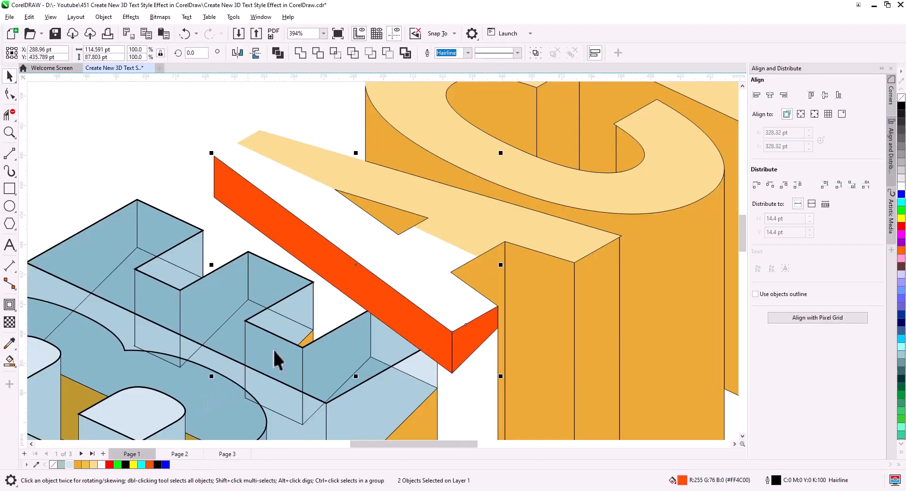
click(69, 464)
key(shift+Page_Down)
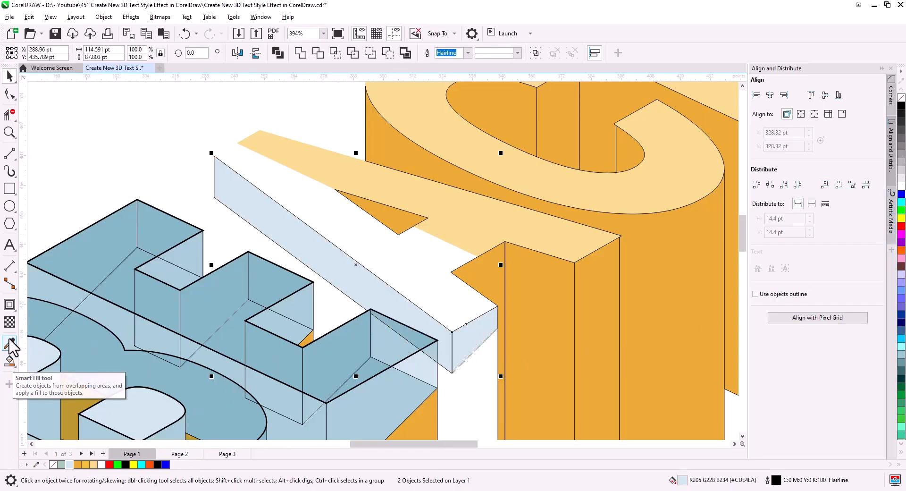
Apply transparency to the A's two pale blue side faces.
click(9, 322)
click(175, 52)
click(149, 92)
click(10, 75)
Duplicate the A's front top outline on page 2 about 8.8 pt straight down.
click(179, 455)
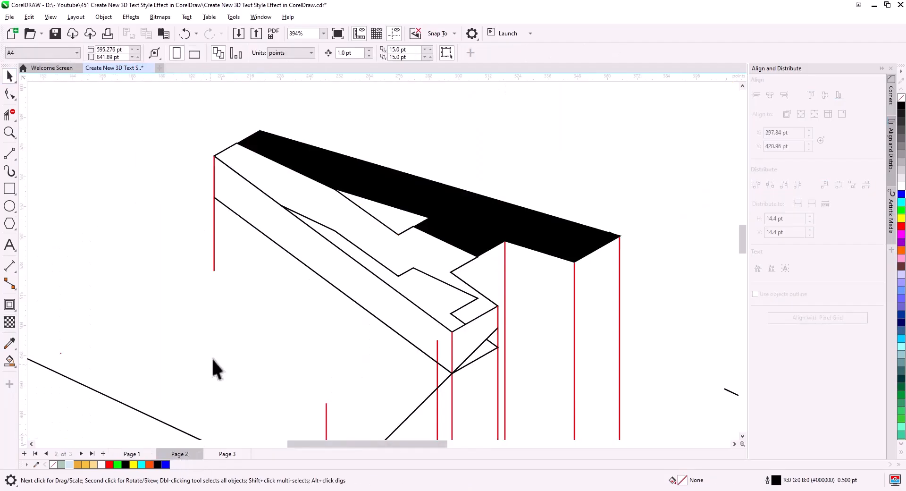
click(426, 248)
drag(427, 249, 430, 270)
click(444, 293)
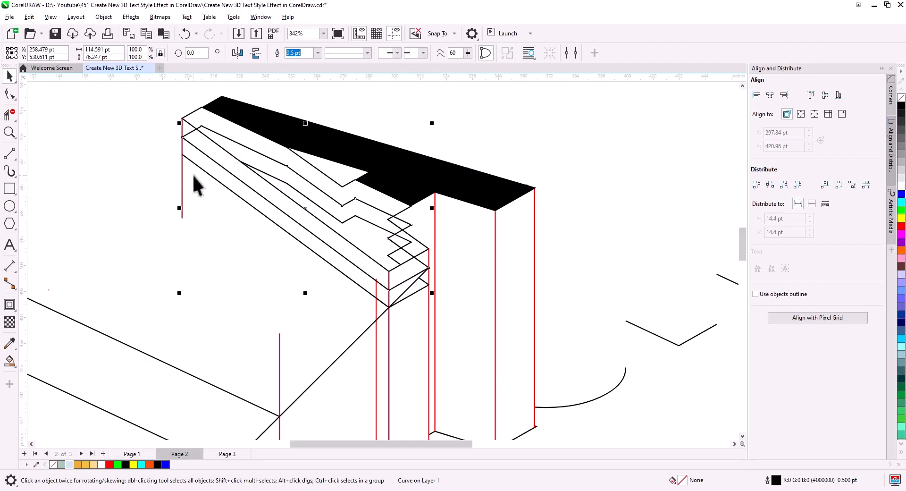
Draw vertical lines joining the A's notch corners to the matching corners of the copied outline.
scroll(317, 213, up, 5)
drag(318, 213, 275, 270)
click(9, 154)
drag(326, 217, 326, 255)
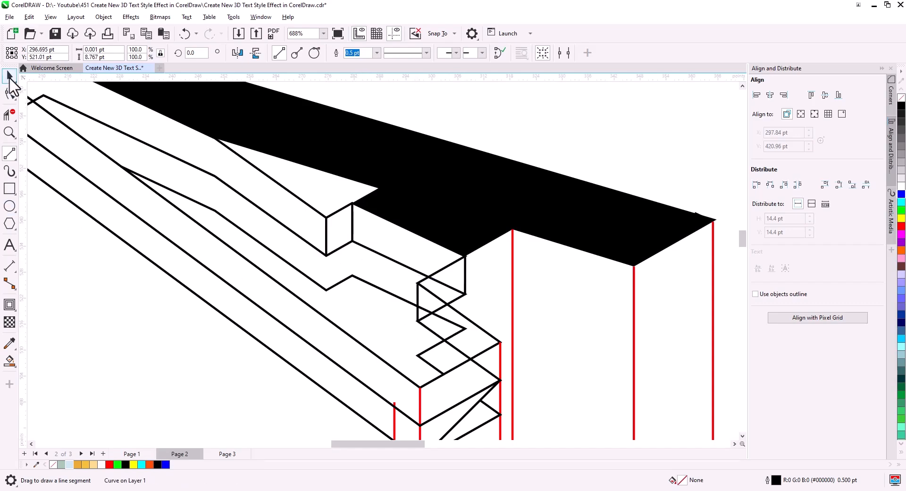
click(9, 78)
Delete the lowest copy of the A outline and connect the remaining back corners with vertical lines.
scroll(206, 328, down, 2)
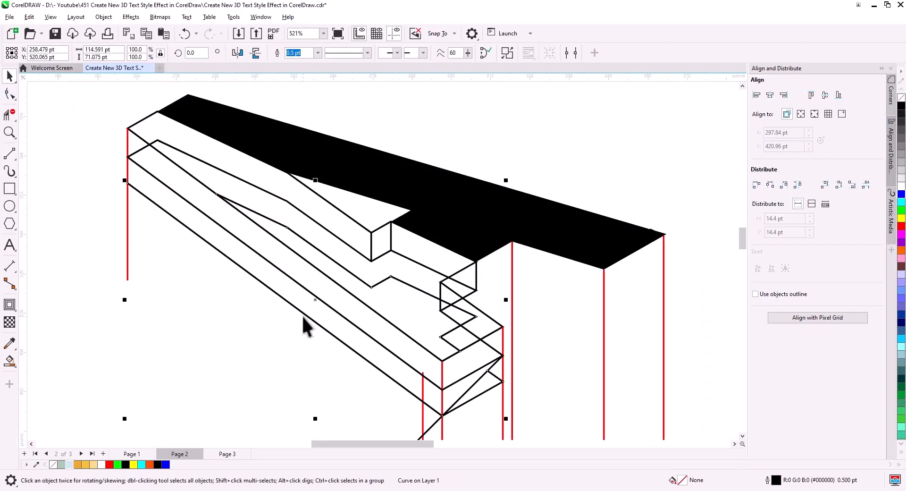
key(Delete)
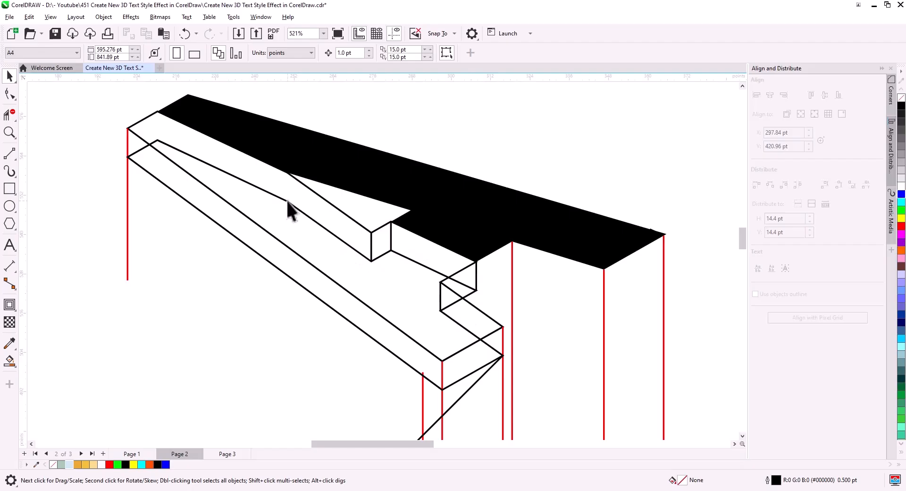
click(10, 154)
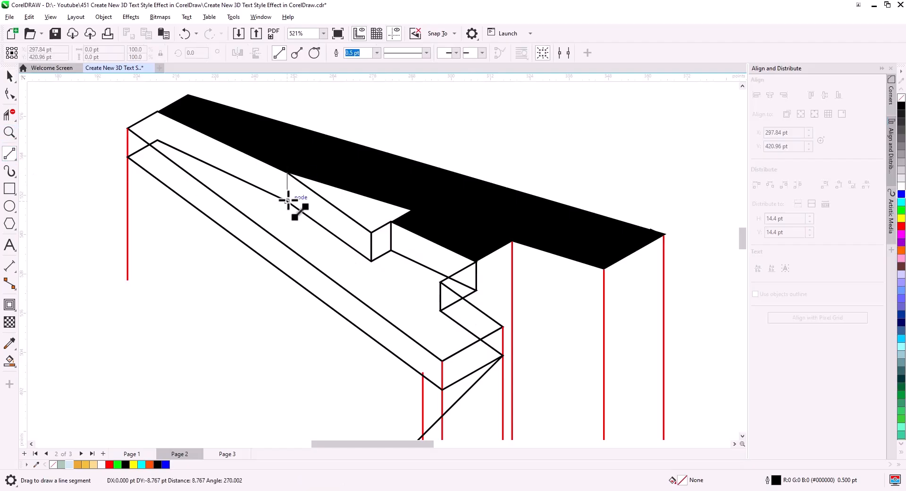
drag(288, 201, 287, 201)
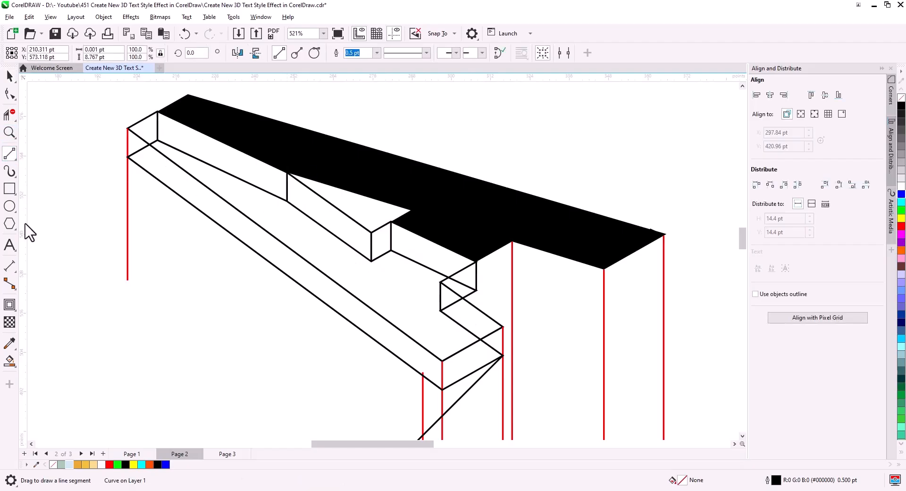
Smart-fill the two parts of the A's narrow far-end wall and weld them together.
click(9, 362)
click(135, 145)
click(145, 129)
click(10, 76)
shift+click(132, 143)
click(300, 52)
Smart-fill the A's remaining inner back walls on page 2 and place the walls on page 1 in pale blue.
click(9, 361)
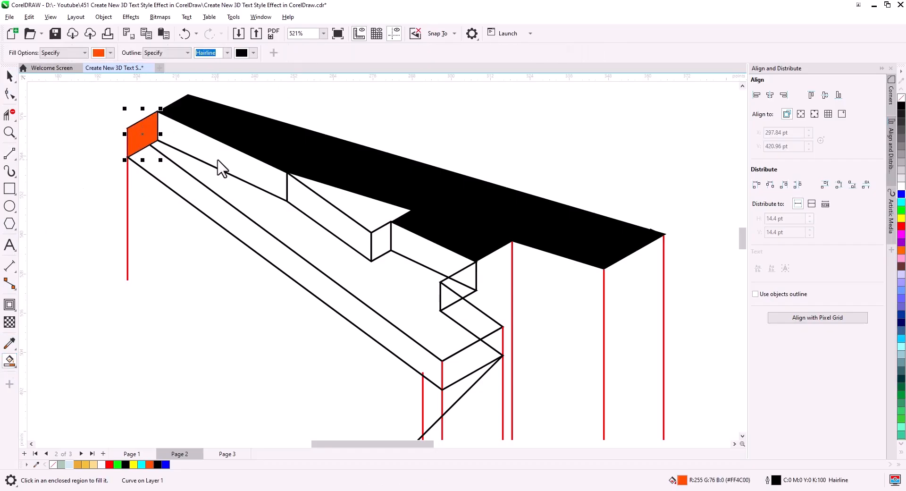
click(215, 166)
click(333, 208)
click(381, 243)
click(429, 252)
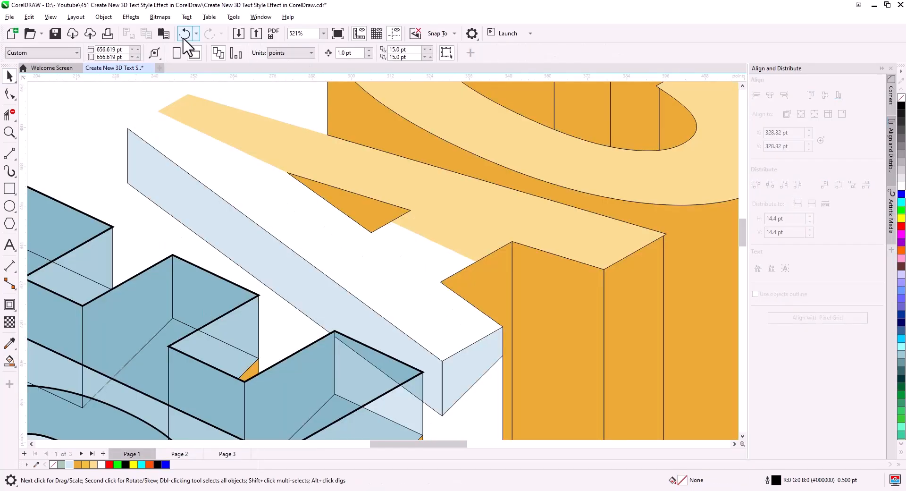
right_click(460, 145)
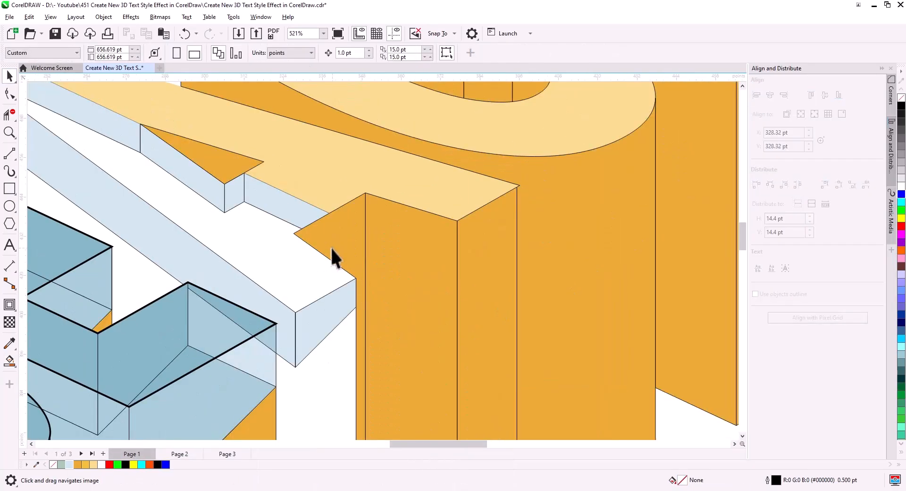
Smart-fill the short wall of the A's notch on page 2, paste it on page 1, and colour it pale blue.
click(179, 454)
click(10, 362)
click(311, 239)
click(131, 454)
key(ctrl+v)
click(70, 464)
Correct the shape of the pasted notch wall on the A by editing its nodes.
scroll(321, 249, up, 2)
click(9, 94)
double_click(308, 253)
scroll(266, 262, down, 2)
click(267, 261)
Smart-fill the longer wall next to the A's notch on page 2, paste it on page 1, and colour it pale blue.
click(180, 454)
click(9, 362)
click(307, 296)
click(131, 454)
key(ctrl+v)
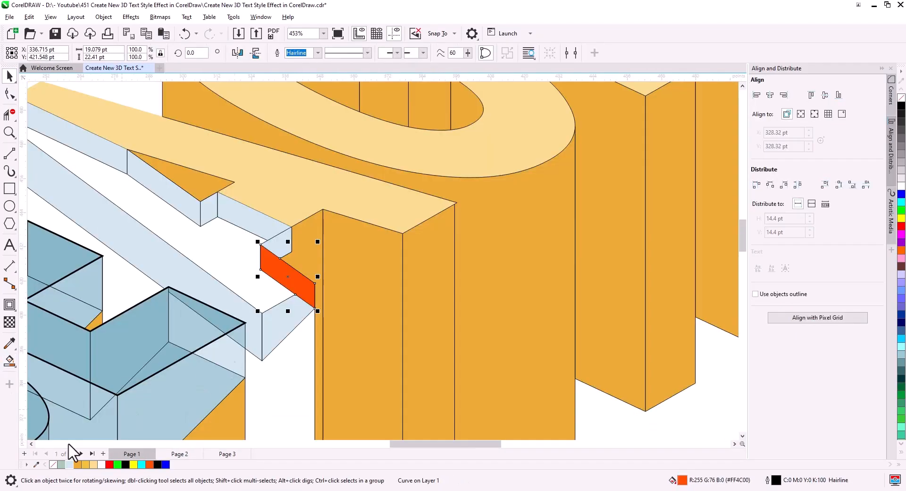
click(69, 464)
click(289, 331)
Bring the A's inner floor from page 2 to page 1 and fill it pale blue.
drag(329, 344, 389, 313)
scroll(389, 312, down, 1)
click(179, 453)
scroll(334, 355, down, 1)
scroll(302, 302, up, 1)
click(231, 302)
click(132, 454)
key(ctrl+v)
click(70, 464)
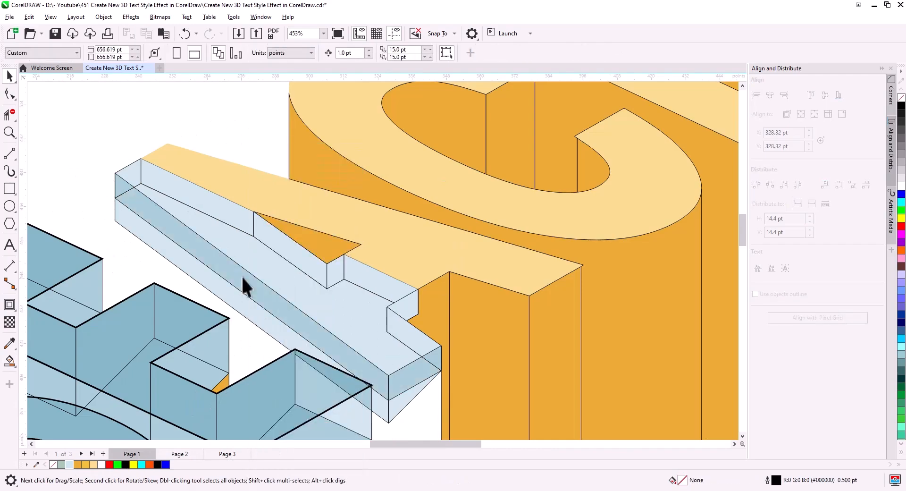
click(189, 241)
Duplicate the lower A outline further down on page 2, then smart-fill and weld the areas between the outlines.
click(179, 454)
drag(372, 329, 373, 354)
click(9, 362)
click(292, 283)
click(366, 336)
scroll(425, 302, up, 2)
click(342, 352)
click(300, 53)
Move the welded A piece from page 2 to page 1 and fill it pale blue.
key(ctrl+x)
scroll(541, 285, down, 1)
click(134, 455)
click(9, 94)
key(ctrl+v)
click(9, 76)
click(69, 465)
Copy the A's front top face from page 2 to page 1 and give it a transparent pale blue fill.
click(179, 454)
click(169, 104)
key(ctrl+c)
click(131, 453)
key(ctrl+v)
click(69, 465)
click(10, 322)
Draw a short line along the near-end edge of the A on page 1.
click(9, 153)
drag(388, 354, 419, 336)
key(space)
Stretch the red vertical line at the A's far end downward on page 2 and trim the excess segments.
click(179, 454)
scroll(329, 367, down, 2)
click(257, 361)
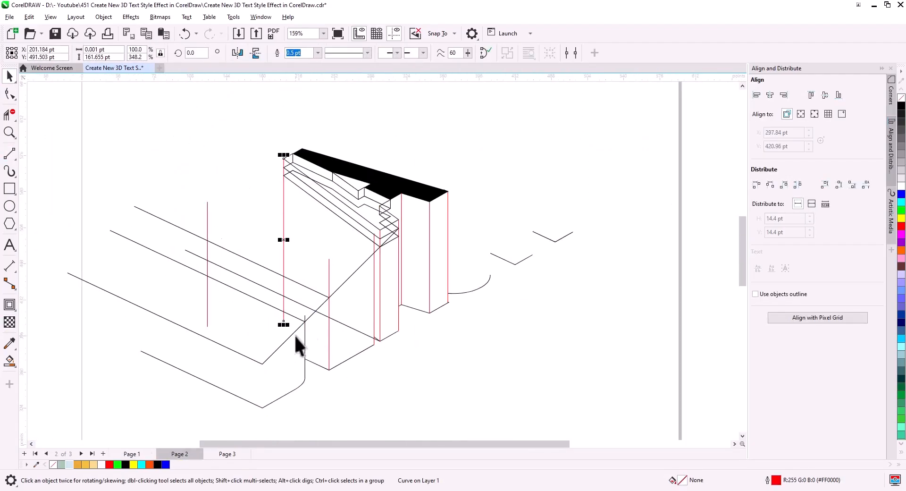
click(10, 114)
scroll(380, 256, up, 2)
scroll(326, 319, down, 2)
Smart-fill the A's two lower side faces, move them to page 1 in sand orange, and send them to the back.
click(10, 361)
click(283, 263)
key(ctrl+x)
click(132, 454)
key(ctrl+v)
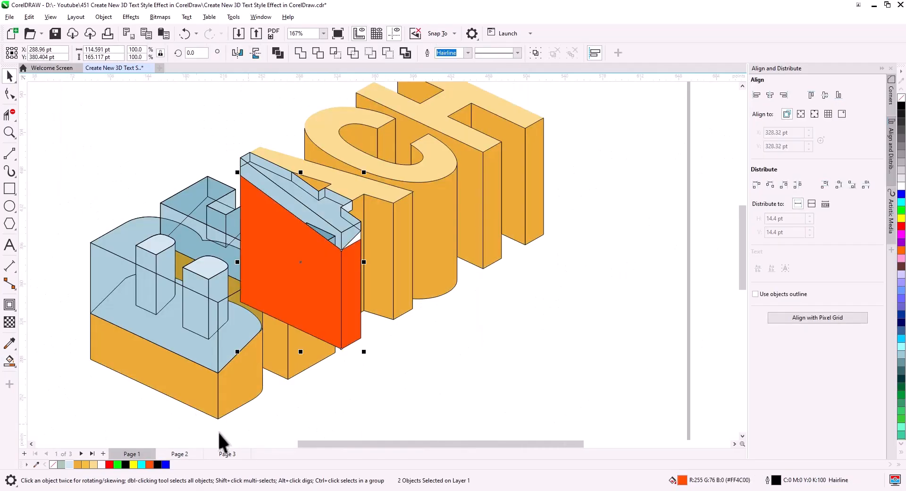
click(77, 465)
key(shift+Page_Down)
Apply transparency to the small light patch on the A's near end.
click(420, 370)
scroll(359, 264, up, 2)
click(350, 331)
click(10, 322)
click(9, 76)
scroll(472, 330, down, 1)
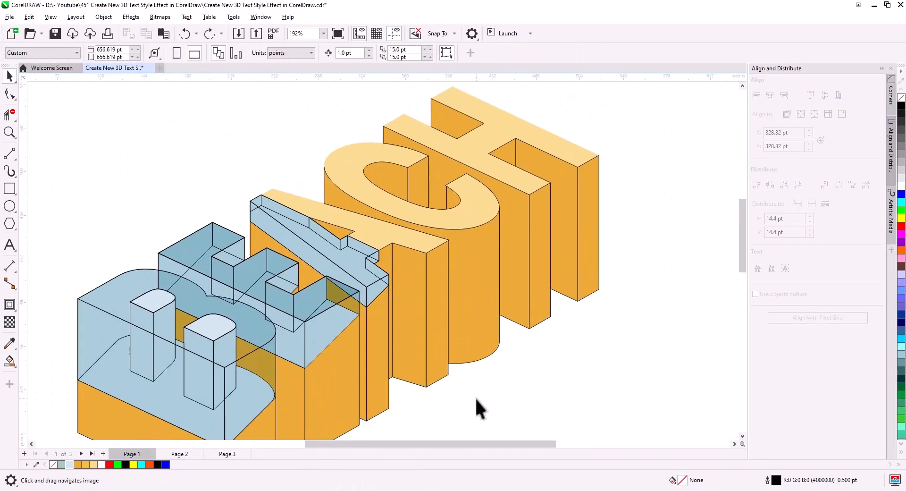
scroll(455, 376, down, 2)
drag(466, 333, 429, 338)
scroll(476, 247, up, 2)
scroll(506, 308, up, 1)
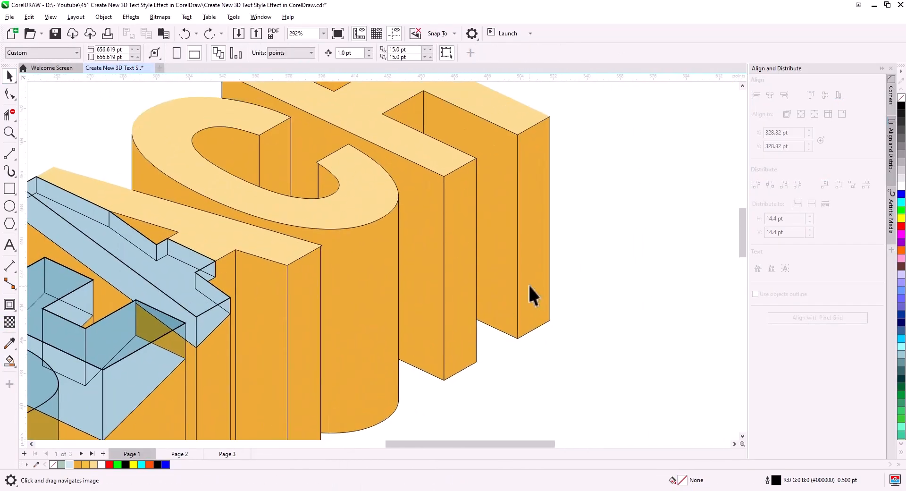
click(528, 296)
shift+click(469, 268)
click(485, 267)
shift+click(422, 247)
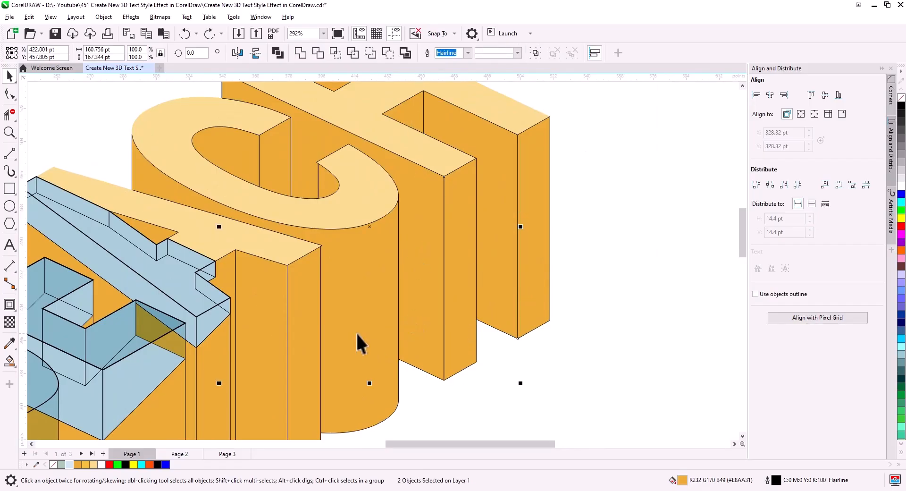
key(Escape)
Add a slanted yellow-to-orange fountain fill to the long side face of the H's outer leg.
click(10, 362)
drag(513, 332, 485, 266)
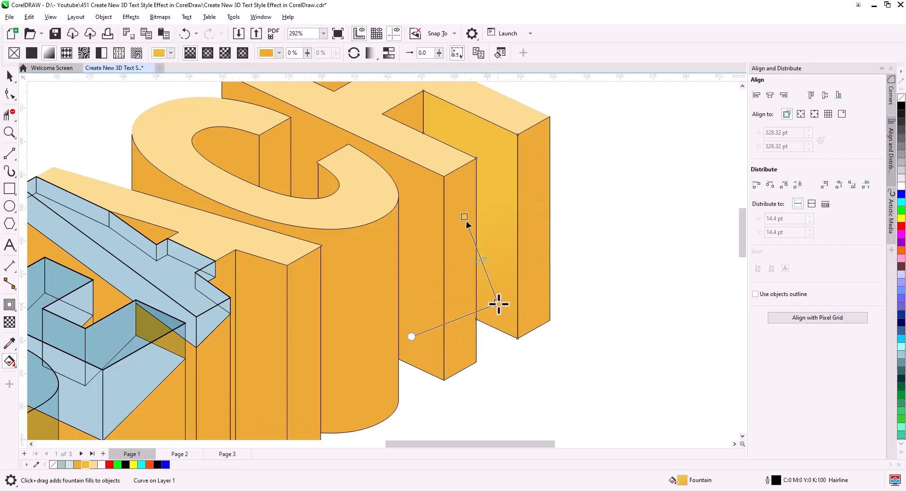
drag(501, 308, 497, 307)
Set the lower colour of the H side face's fountain fill to a darker orange, #C98C12.
click(521, 298)
click(510, 317)
click(563, 353)
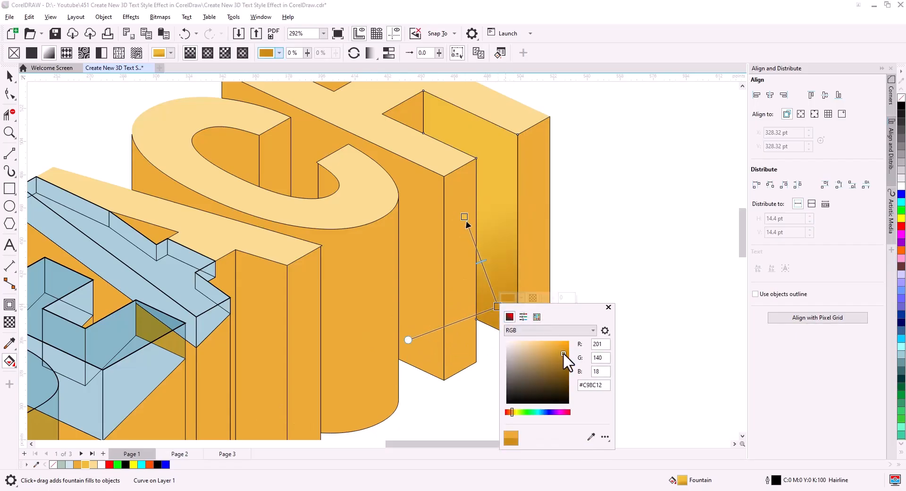
click(608, 308)
Copy the H face's fountain fill to the matching orange side faces of the other letters.
click(10, 76)
click(416, 292)
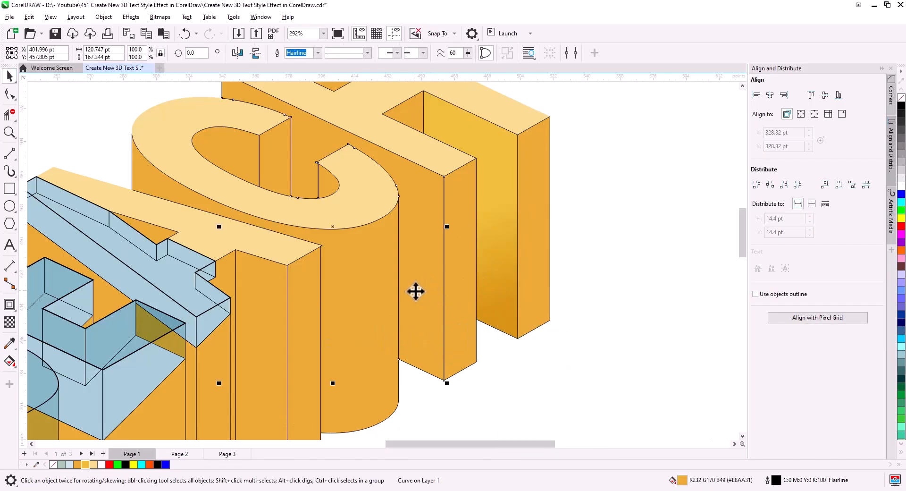
scroll(337, 294, down, 1)
shift+click(360, 309)
shift+click(297, 336)
drag(266, 397, 334, 299)
shift+click(245, 373)
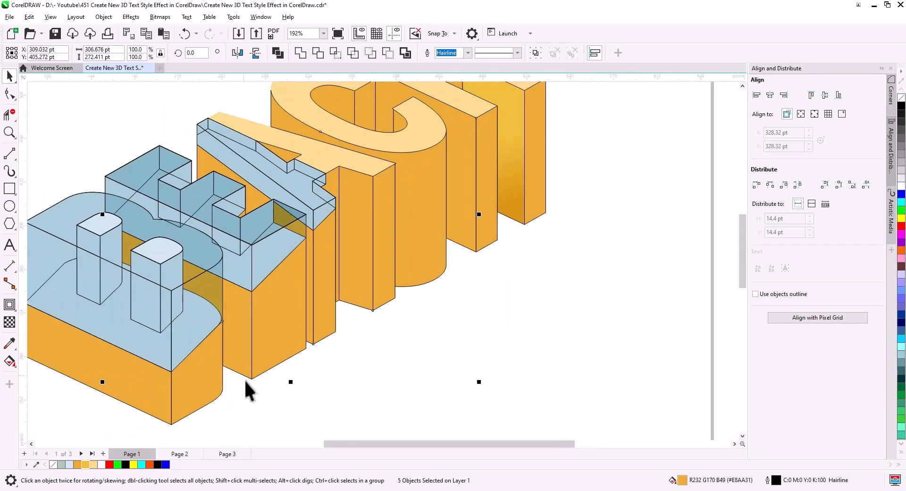
click(30, 20)
click(62, 138)
click(374, 240)
click(472, 265)
click(511, 203)
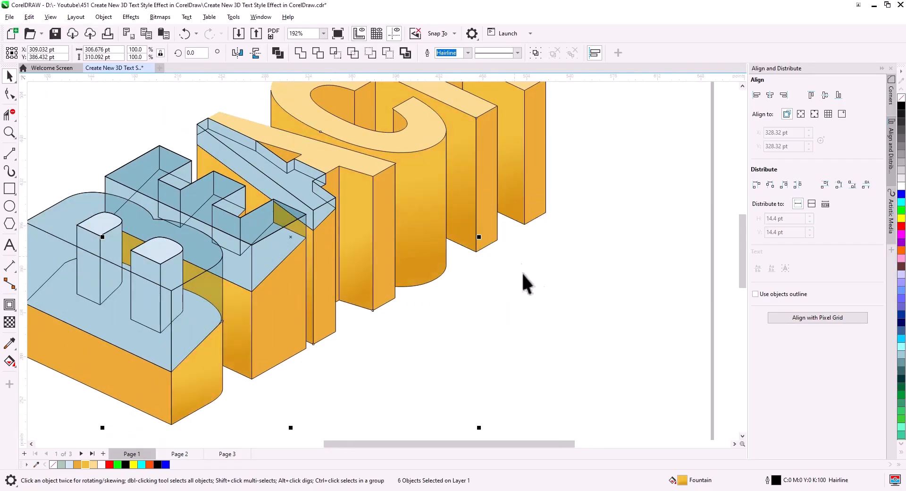
Redirect the fountain fills horizontally on the C's outer curved side and the B's rounded end face, with dark orange at the outer edge.
click(517, 265)
drag(429, 248, 398, 340)
click(405, 344)
key(g)
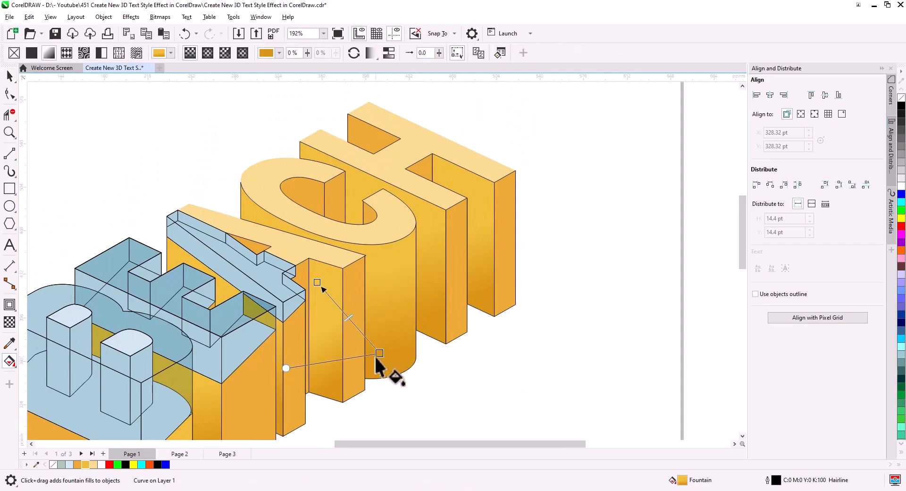
drag(418, 281, 418, 281)
drag(365, 367, 418, 353)
drag(318, 283, 352, 284)
drag(364, 368, 334, 292)
click(198, 369)
drag(145, 408, 168, 362)
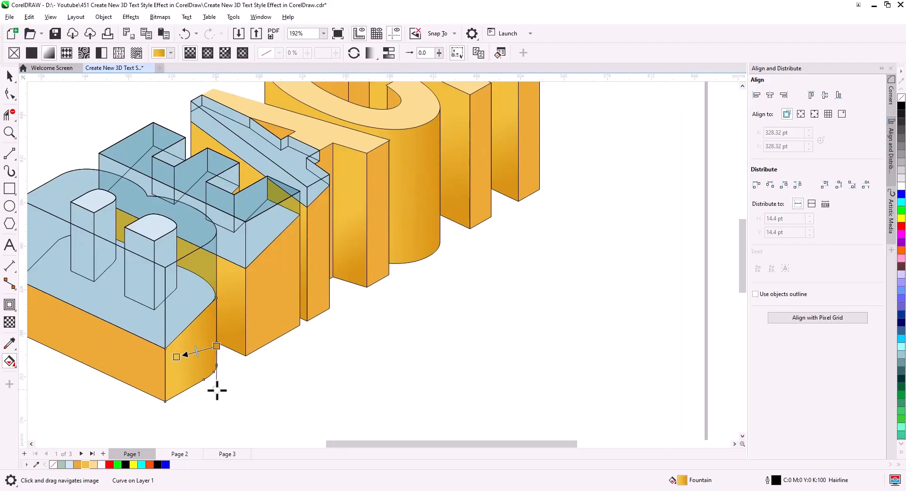
Pick up the dark orange #D69411 from the C side's fountain fill and add it to the document palette.
click(10, 78)
drag(401, 344, 402, 386)
click(416, 283)
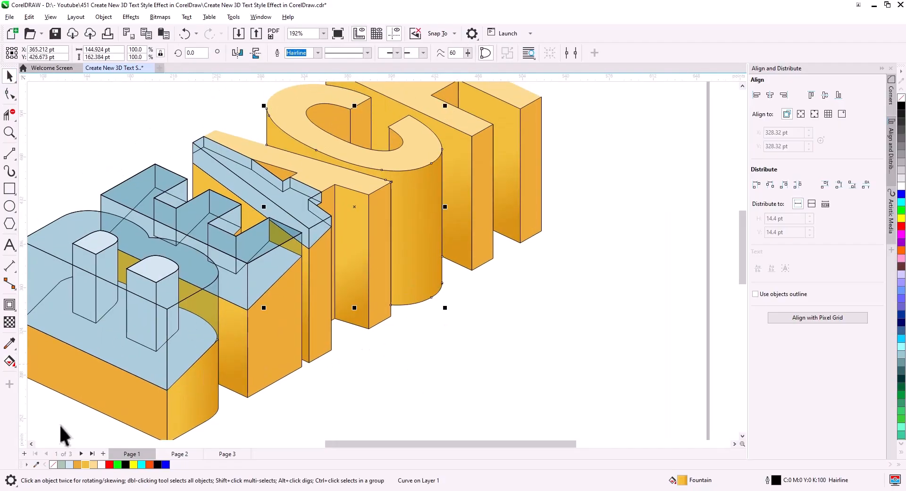
click(9, 361)
click(427, 218)
double_click(492, 307)
right_click(493, 306)
click(509, 343)
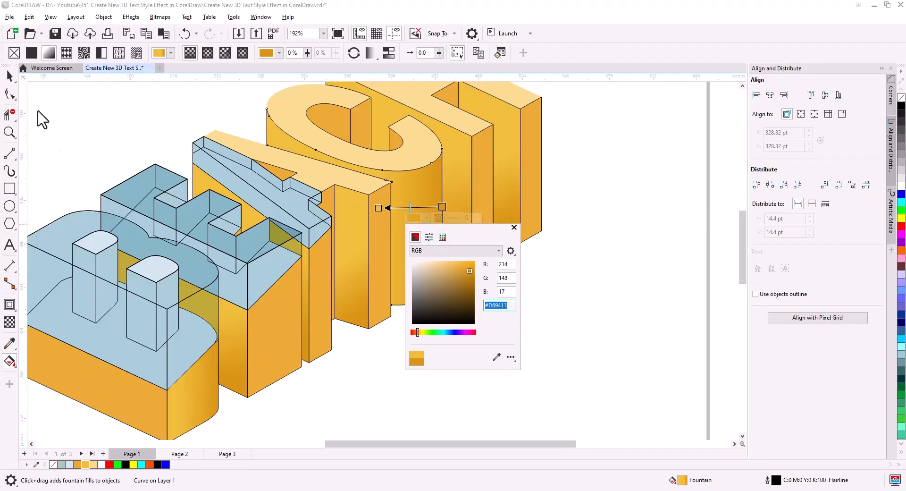
click(50, 141)
click(10, 79)
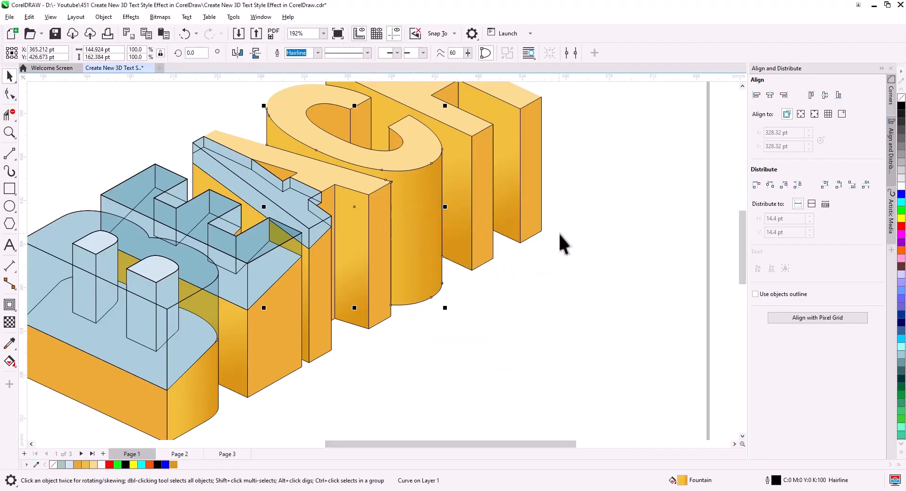
Fill the letters' narrow end faces and the inner faces of the C and H with the dark orange swatch.
click(484, 257)
click(173, 465)
drag(518, 311, 513, 364)
click(514, 364)
click(443, 147)
shift+click(355, 182)
shift+click(278, 225)
drag(269, 333, 300, 277)
click(508, 325)
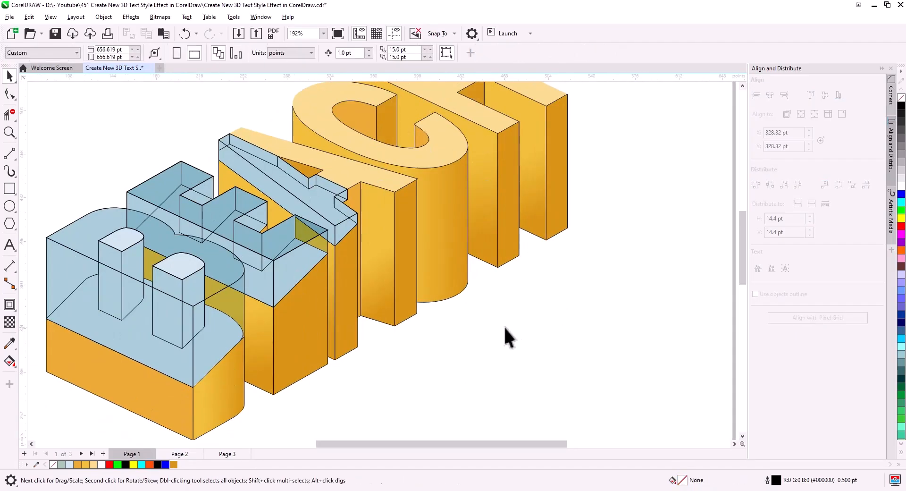
Select all the BEACH artwork and give it a black outline 0.5 pt wide.
scroll(499, 330, down, 1)
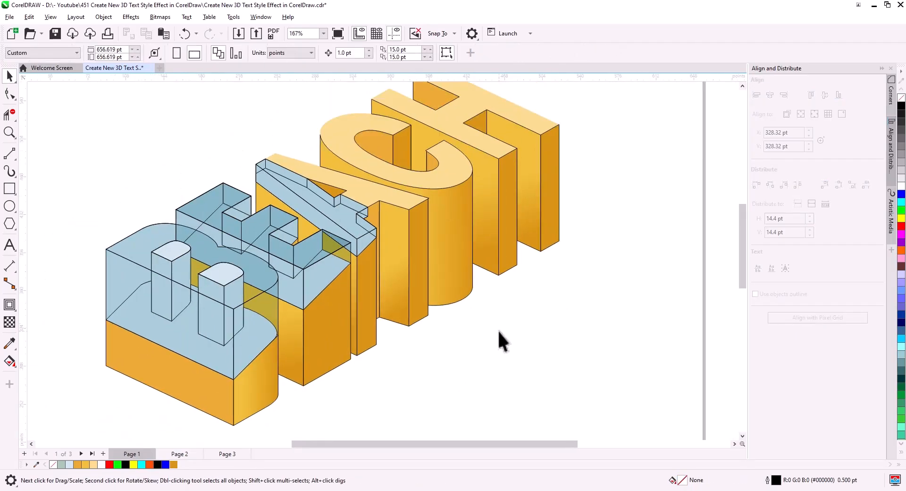
scroll(499, 330, down, 2)
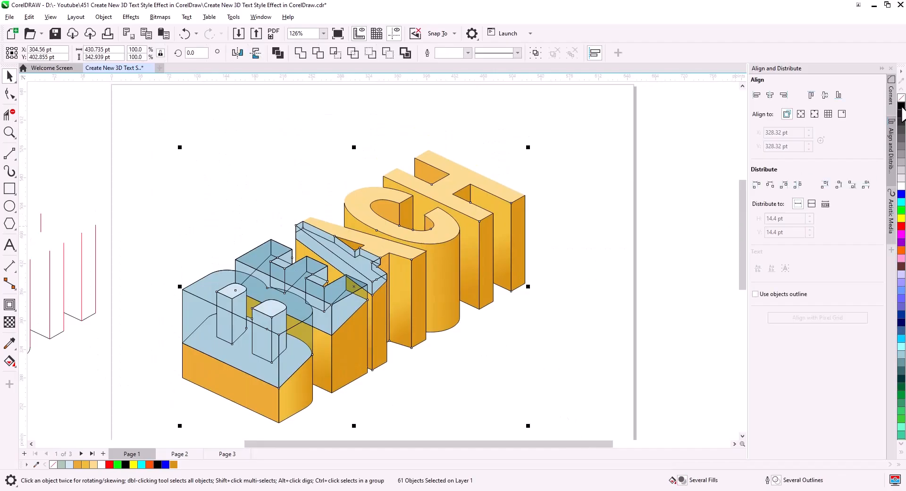
click(468, 52)
click(469, 75)
click(469, 53)
click(458, 79)
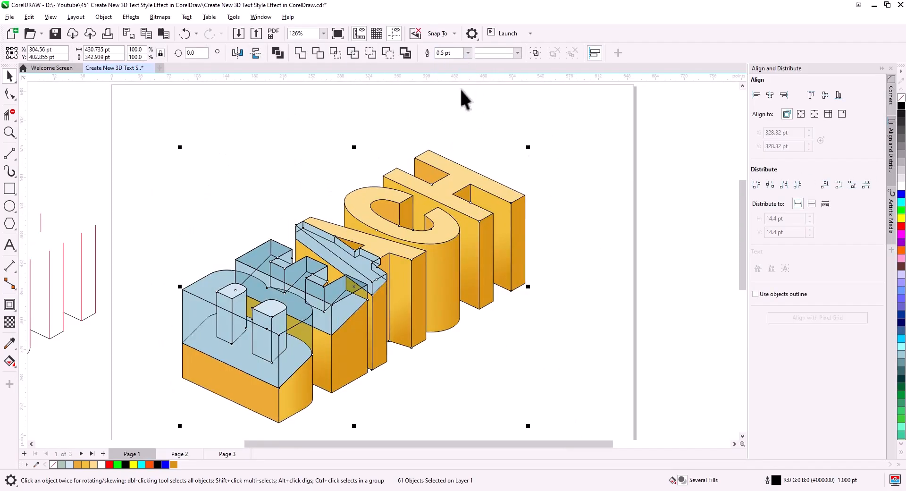
click(551, 311)
Apply transparency to the three pale blue faces forming the upper part of the B.
scroll(455, 353, up, 1)
drag(474, 375, 474, 313)
click(378, 255)
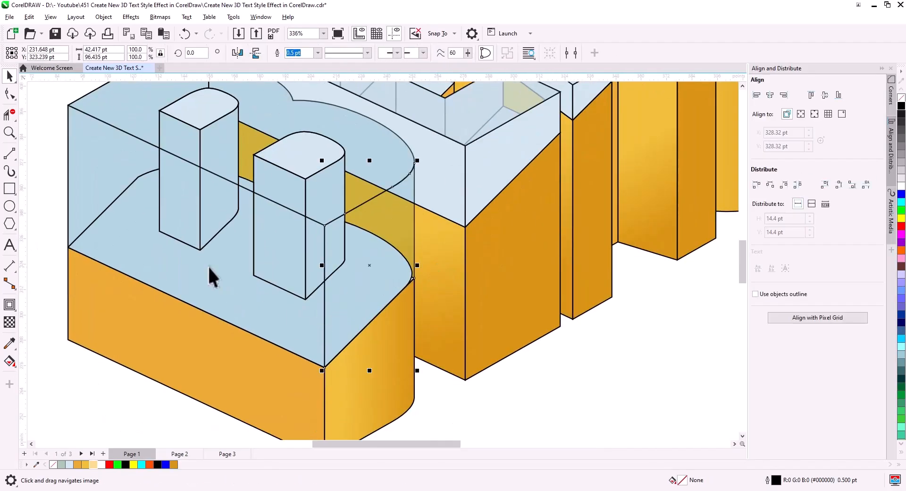
shift+click(208, 266)
shift+click(238, 112)
click(9, 323)
click(165, 53)
click(168, 63)
click(229, 378)
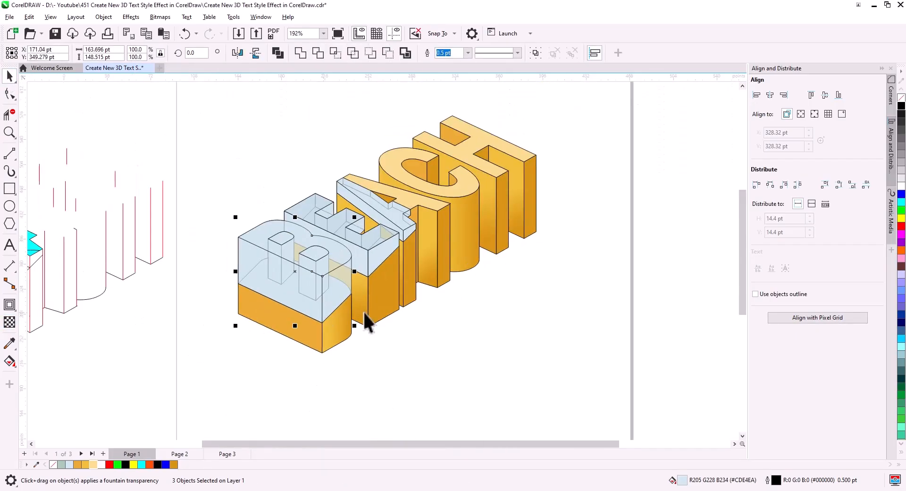
click(453, 336)
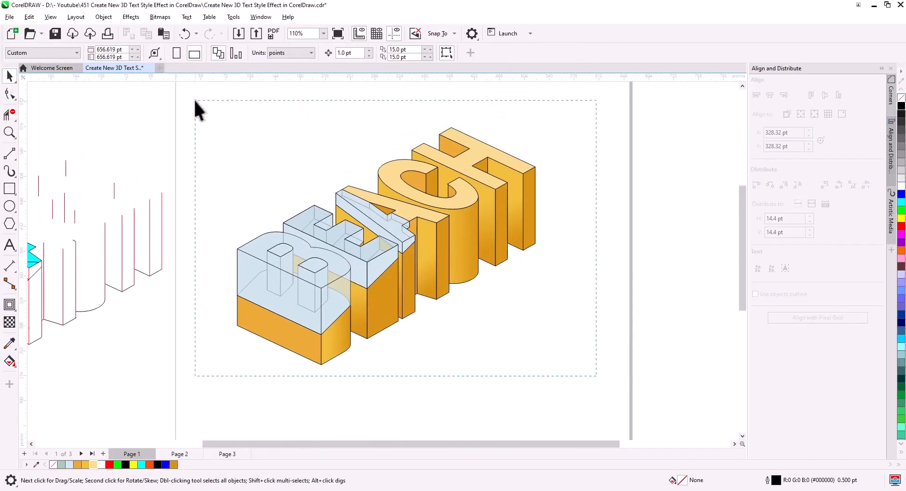
Select the whole BEACH artwork and group it.
drag(195, 100, 194, 99)
right_click(399, 227)
click(396, 345)
Draw a line from the B's front bottom corner along the letters' lower edge and extend it to about 418 pt wide.
scroll(403, 343, up, 5)
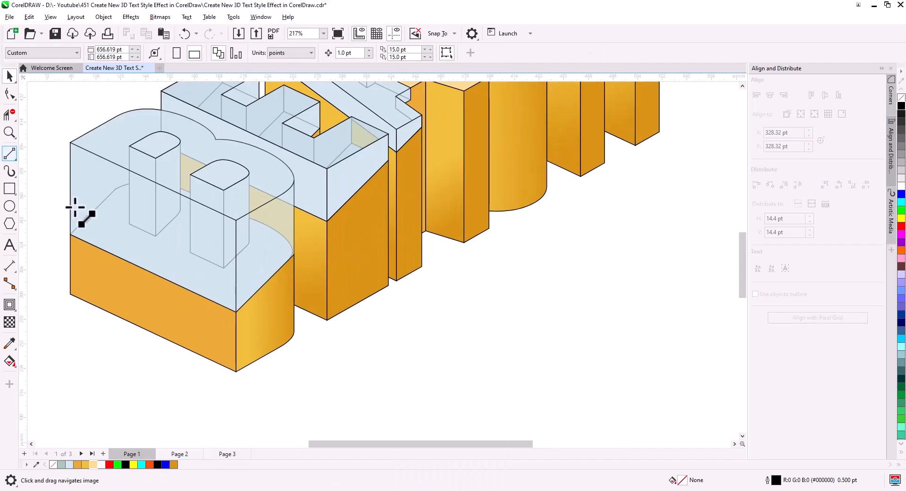
click(10, 154)
drag(236, 372, 431, 269)
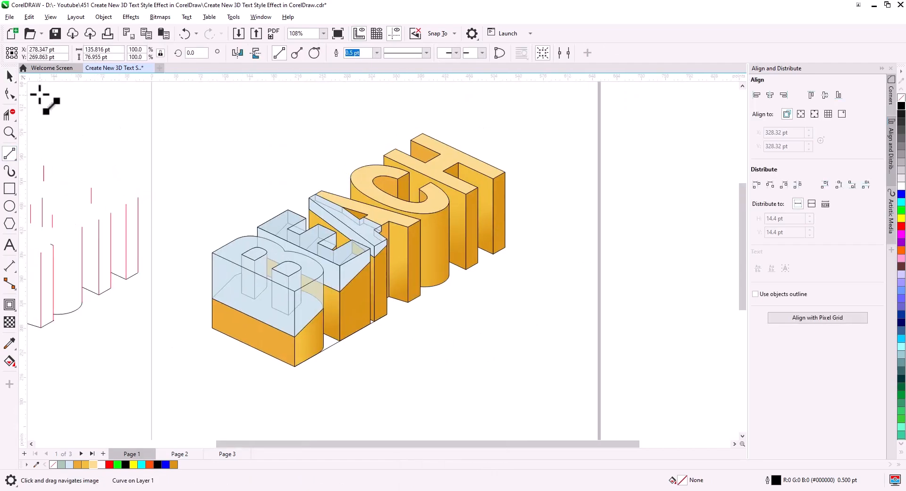
drag(321, 351, 582, 200)
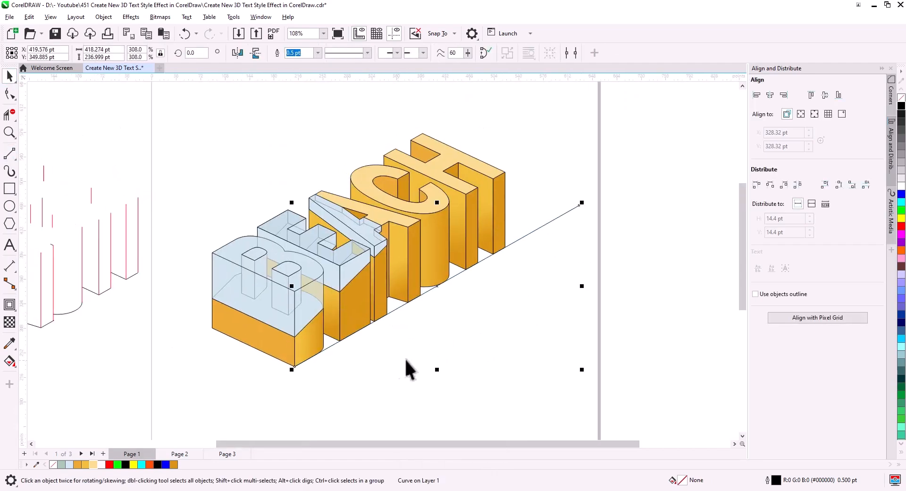
Copy the slanted line to the letters' upper rear, lower rear and upper front edges, starting each at a B corner.
drag(529, 234, 417, 137)
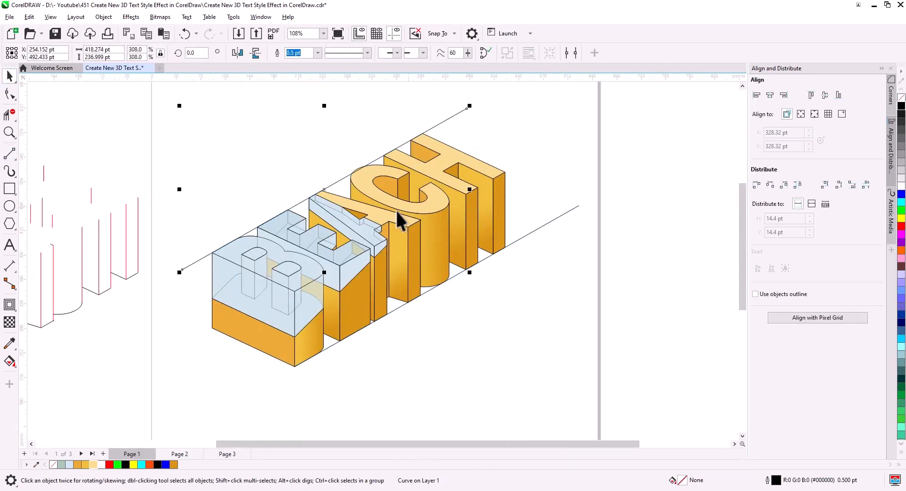
drag(200, 309, 212, 327)
click(226, 352)
drag(182, 270, 213, 253)
click(539, 325)
drag(509, 169, 496, 194)
click(450, 222)
click(471, 295)
drag(250, 420, 250, 346)
drag(530, 295, 539, 201)
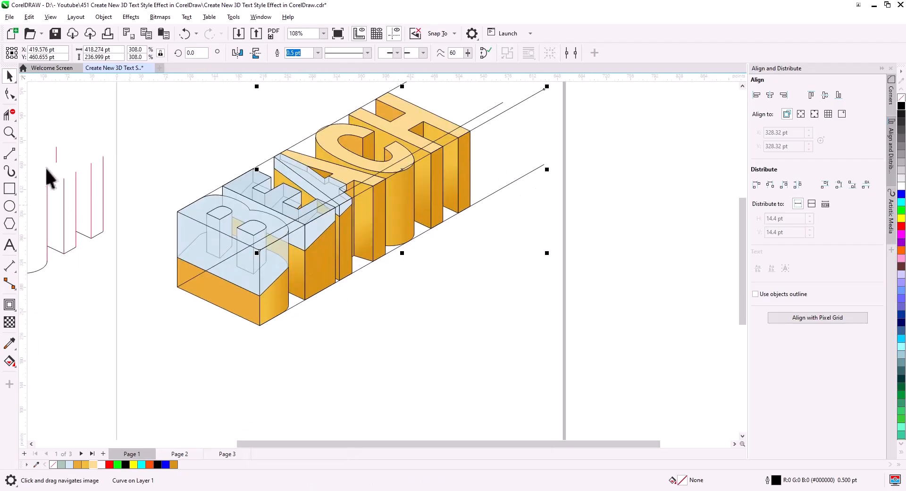
Draw a vertical line about 92 pt long down from the B's front bottom corner and copy it to the B, E and A corners.
click(9, 153)
mouse_move(260, 326)
mouse_down()
mouse_move(266, 388)
mouse_move(178, 288)
mouse_move(306, 301)
mouse_move(548, 155)
mouse_up()
key(space)
click(208, 314)
click(327, 325)
scroll(299, 270, up, 1)
click(403, 313)
scroll(406, 291, up, 2)
click(435, 261)
click(577, 179)
drag(598, 201, 198, 384)
drag(149, 339, 220, 299)
scroll(174, 373, down, 1)
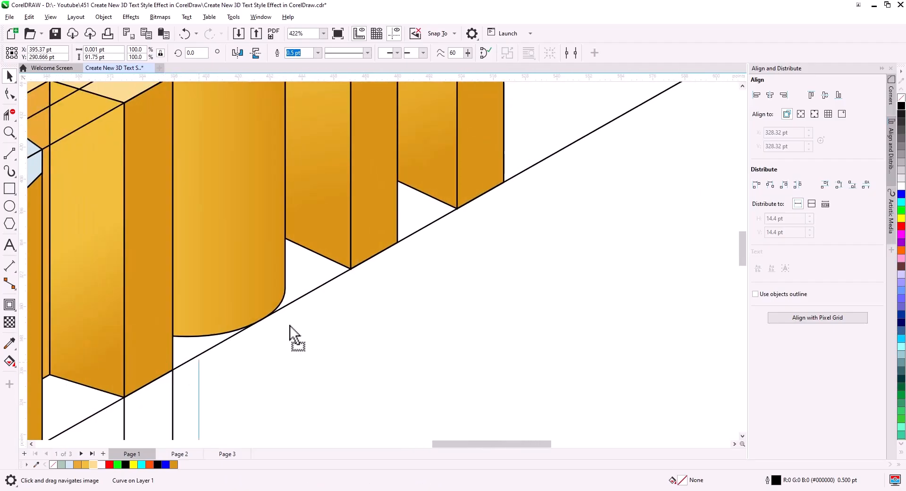
Copy the vertical line to the bottom corners of both H legs.
click(369, 289)
drag(350, 269, 457, 208)
click(418, 272)
click(475, 230)
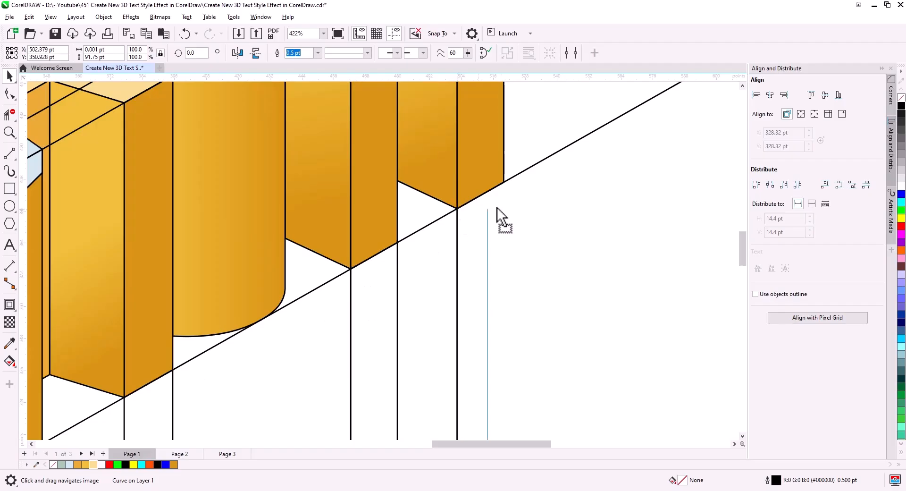
scroll(500, 243, down, 3)
click(438, 348)
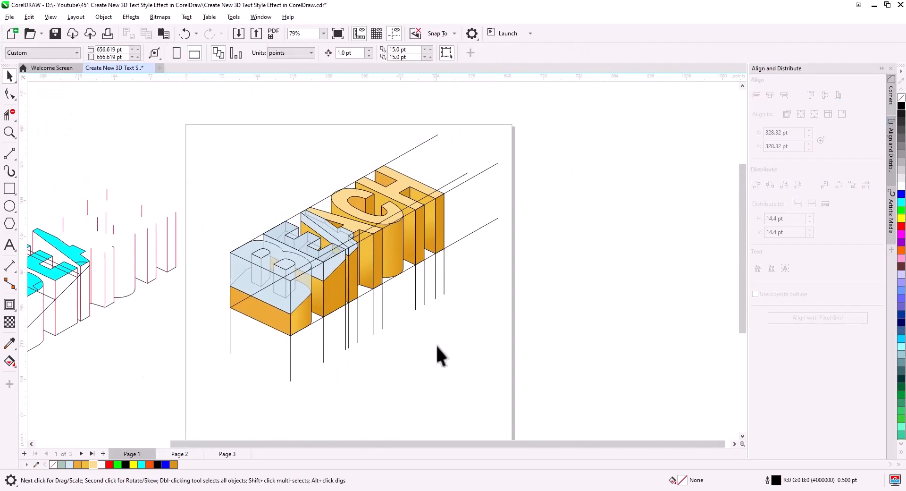
Send all the projection lines to the back of the page and colour their outlines grey #999999.
right_click(408, 180)
click(557, 225)
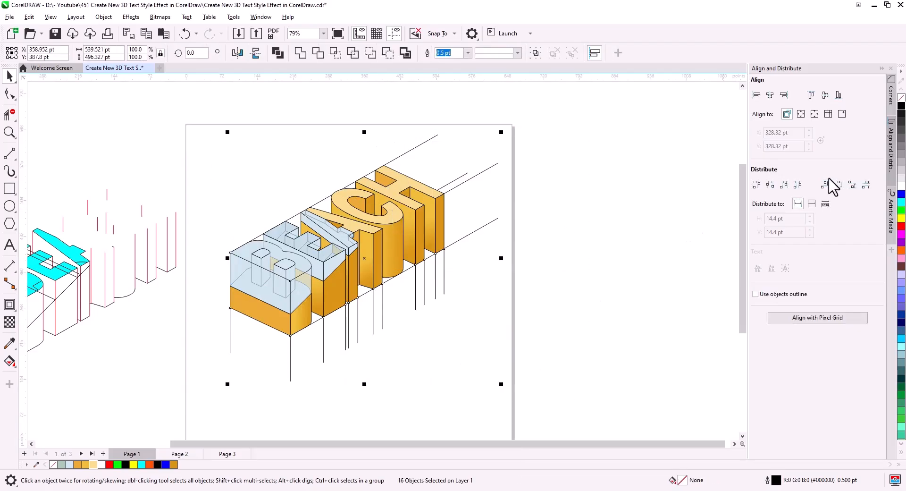
right_click(901, 154)
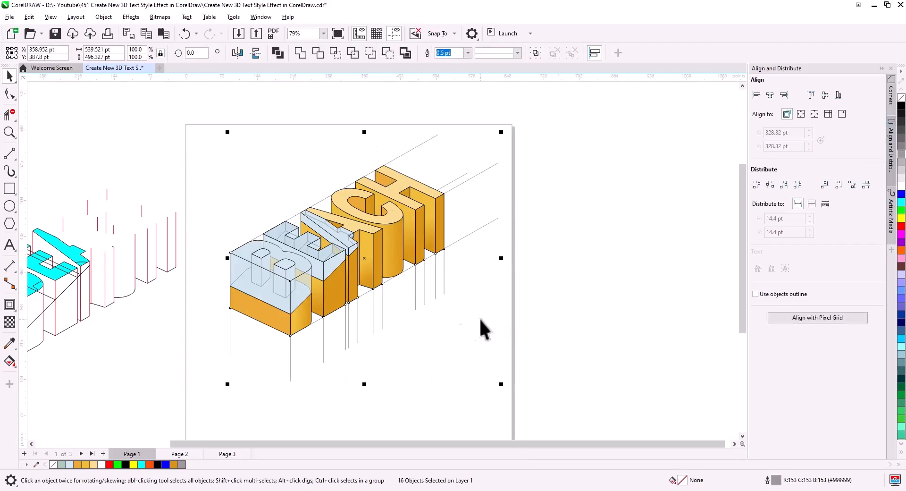
right_click(464, 238)
click(529, 295)
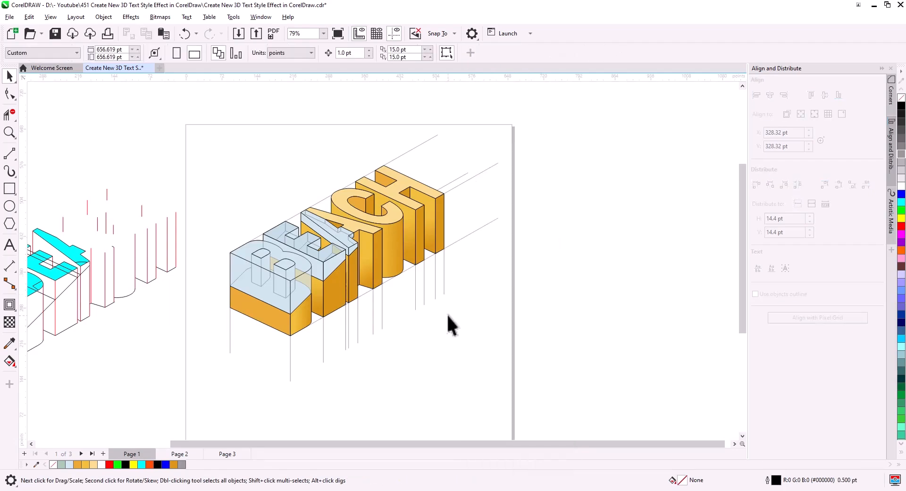
Cast a black drop shadow from the BEACH group, offset about 107 pt horizontally and -18 pt vertically.
drag(443, 318, 381, 330)
scroll(383, 336, down, 2)
drag(325, 292, 333, 316)
click(337, 317)
click(374, 309)
scroll(374, 308, up, 3)
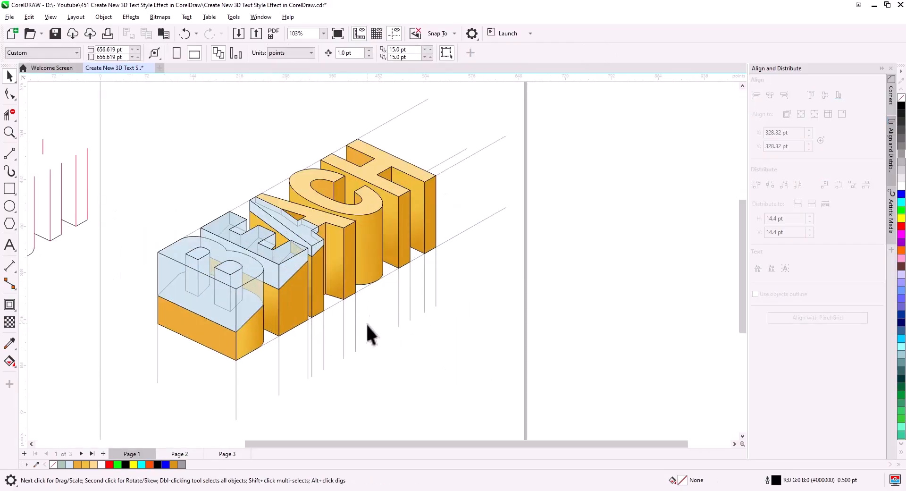
scroll(368, 321, up, 1)
drag(362, 348, 350, 287)
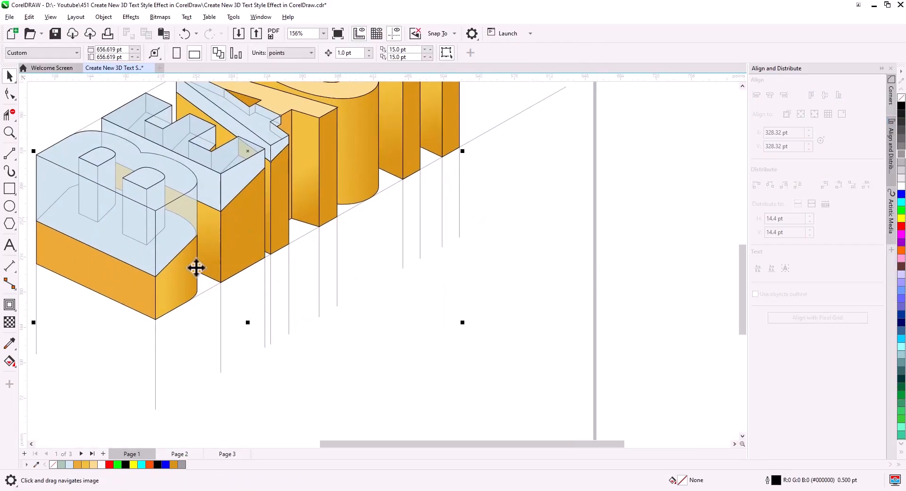
click(19, 302)
click(38, 308)
drag(248, 322, 476, 128)
drag(434, 252, 351, 302)
key(ctrl+z)
drag(181, 236, 472, 281)
scroll(450, 361, down, 2)
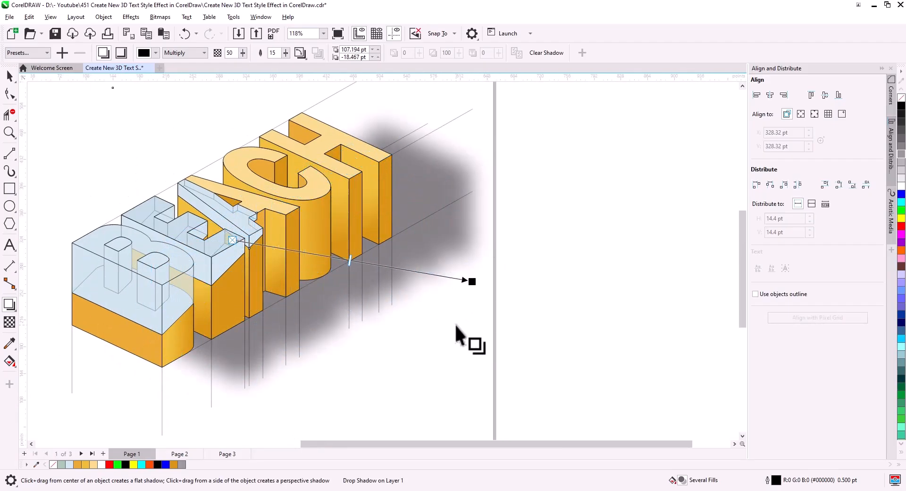
Set the drop shadow's feathering to 0.
double_click(277, 54)
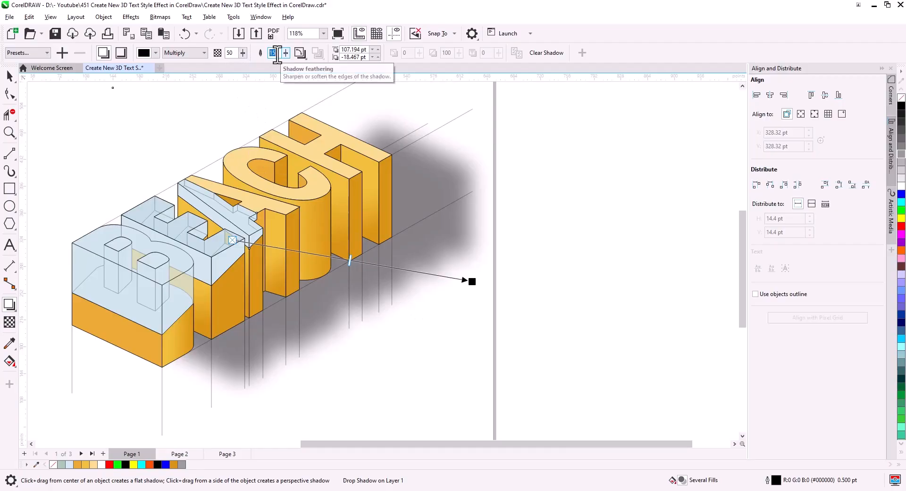
text(8)
key(Return)
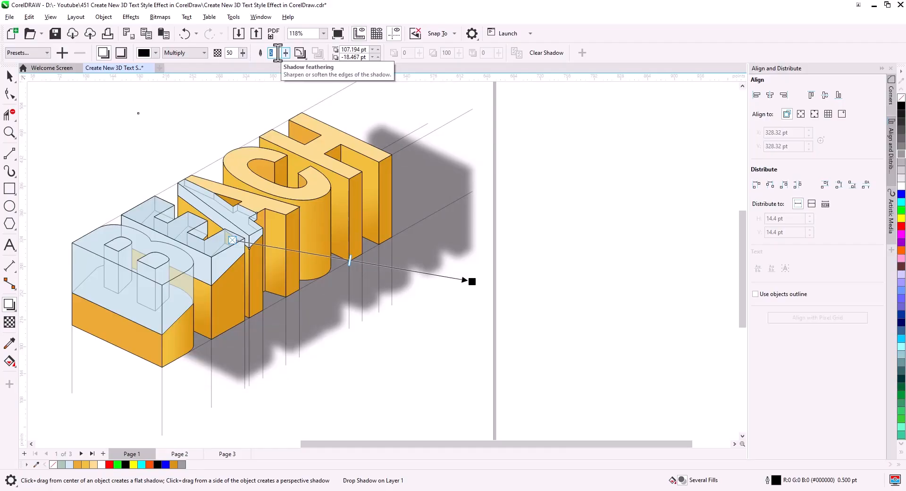
text(1)
key(Return)
text(0)
key(Return)
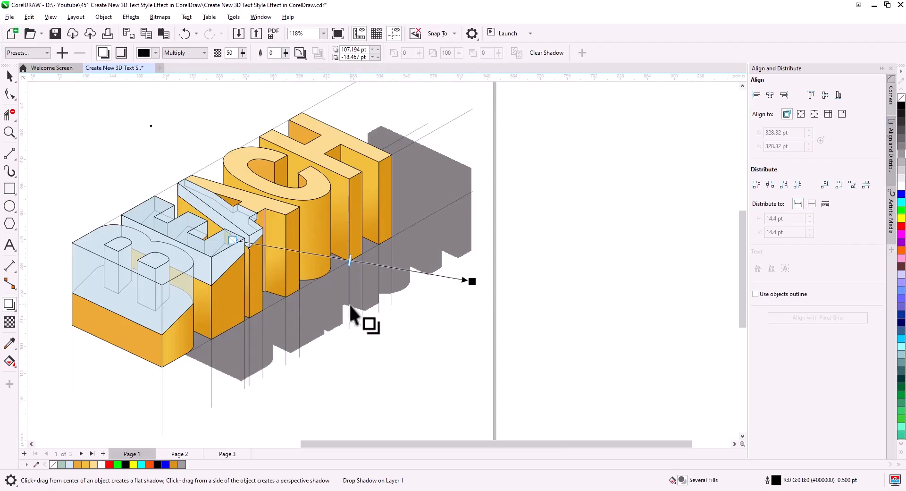
Break the drop shadow apart from the BEACH group and select the separated shadow.
click(10, 75)
right_click(333, 317)
click(587, 277)
click(457, 242)
right_click(457, 241)
click(449, 239)
Convert the shadow to a 300 dpi RGB bitmap with anti-aliasing and a transparent background.
click(160, 17)
click(186, 32)
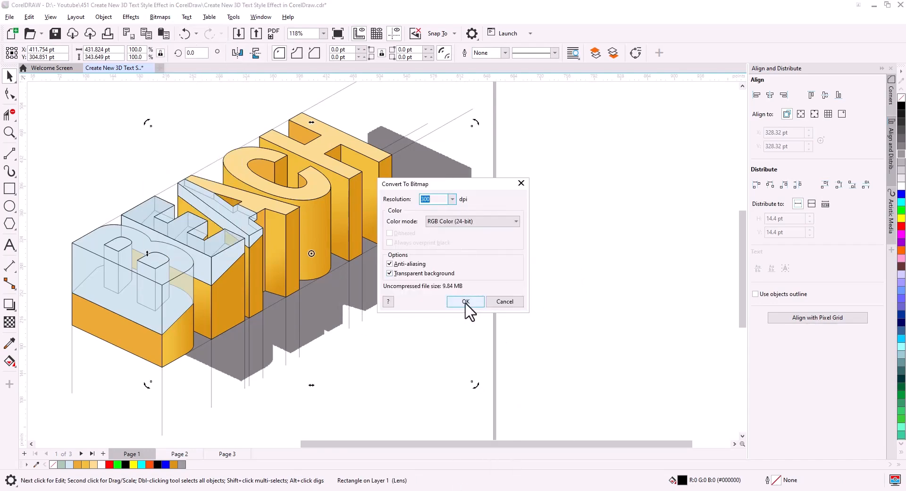
click(466, 302)
Turn the shadow bitmap into a vector curve with Quick Trace.
right_click(430, 243)
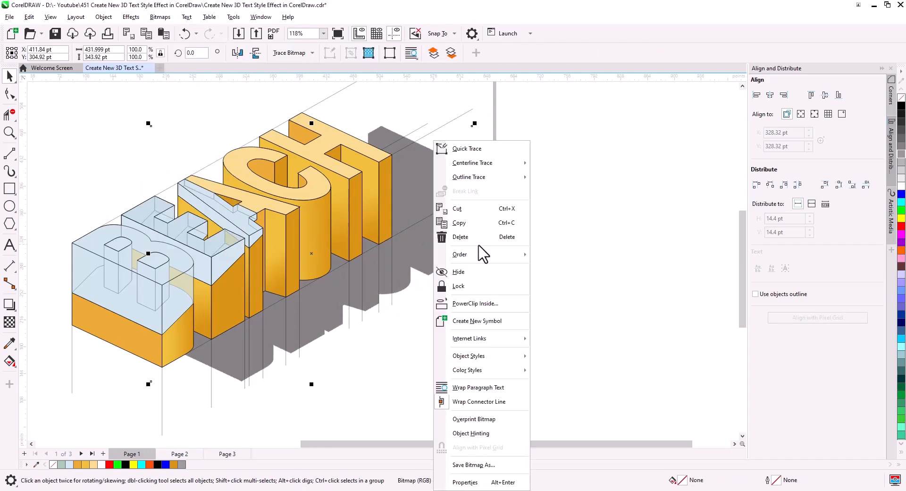
click(486, 151)
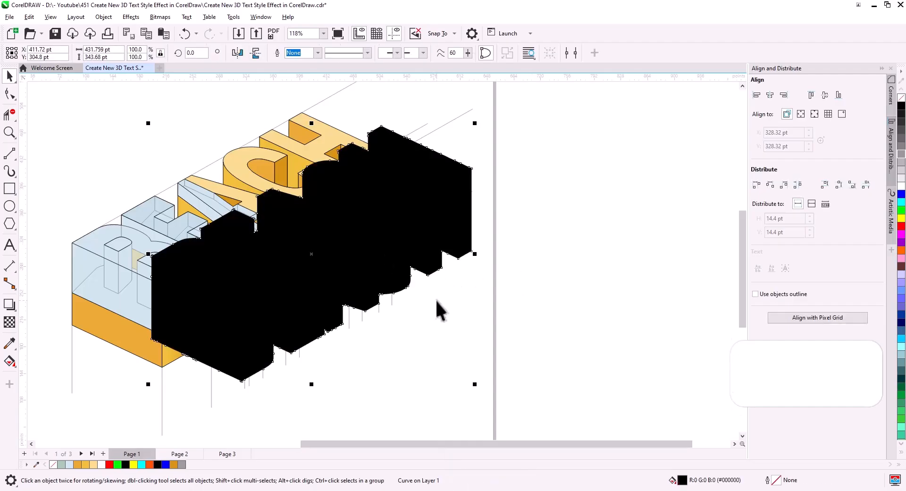
key(Delete)
key(ctrl+z)
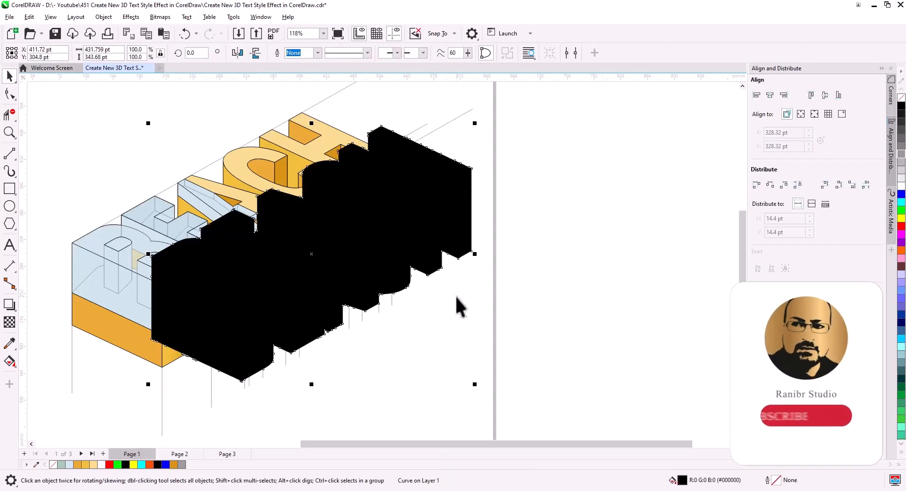
Send the traced black shadow shape to the back of the page.
right_click(425, 257)
mouse_move(475, 236)
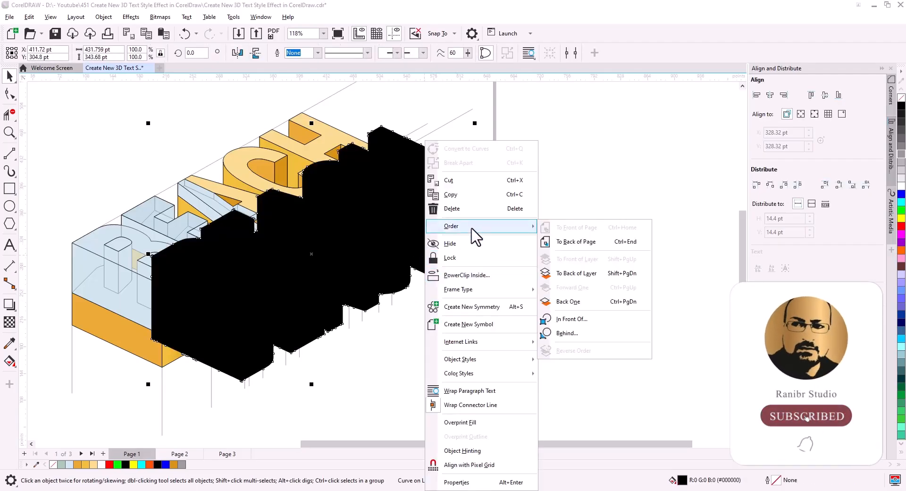
click(581, 243)
scroll(451, 274, up, 2)
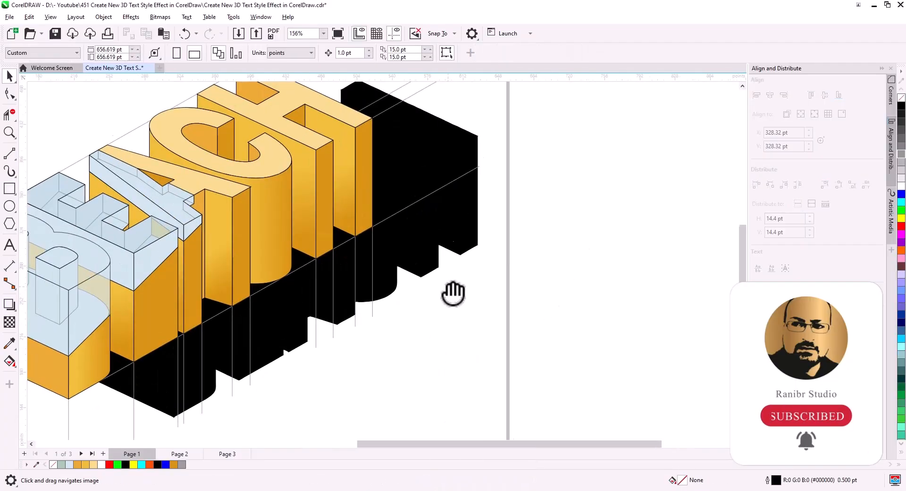
Scale the traced shadow down to about 349 by 293 pt and fit it behind the base of the letters.
click(481, 171)
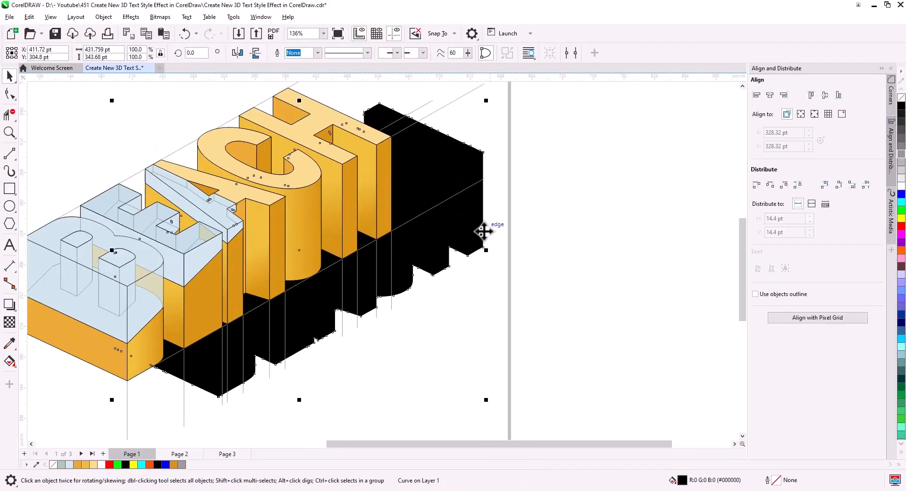
mouse_move(487, 249)
mouse_down()
mouse_move(461, 243)
mouse_move(413, 257)
mouse_up()
click(415, 308)
drag(315, 310, 361, 336)
drag(309, 128, 309, 169)
drag(411, 314, 412, 303)
drag(383, 345, 418, 241)
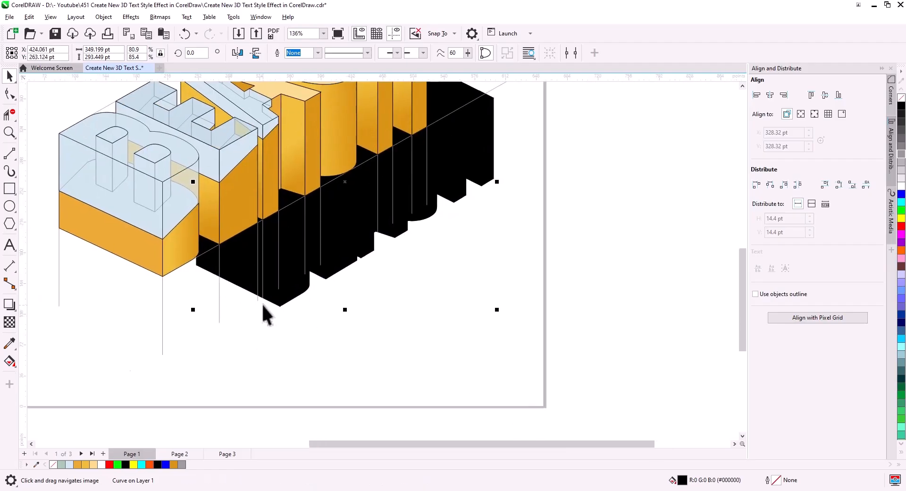
Draw a black-filled shape closing the gap between the front bottom corner of the B and the shadow.
scroll(200, 283, up, 2)
drag(336, 325, 129, 273)
drag(129, 273, 335, 325)
click(7, 77)
click(126, 464)
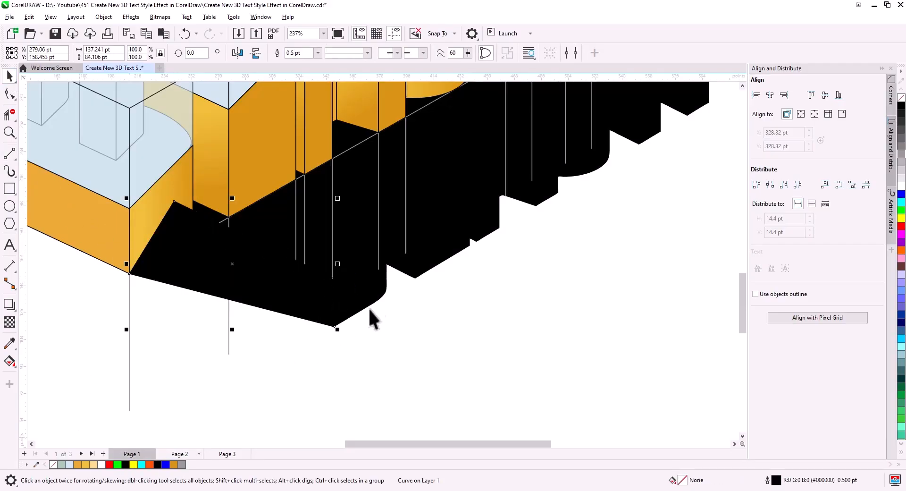
Weld the black filler shape and the shadow into a single curve.
shift+click(376, 295)
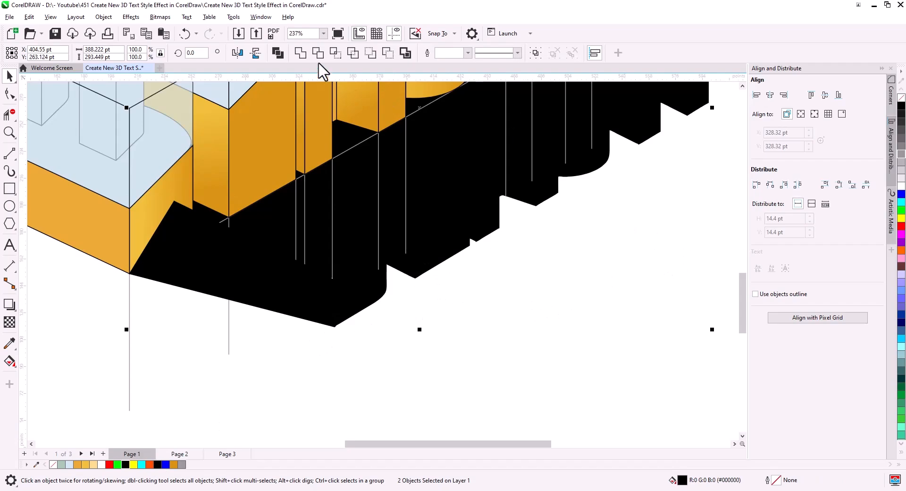
click(300, 53)
click(457, 324)
scroll(421, 328, down, 2)
drag(424, 331, 345, 348)
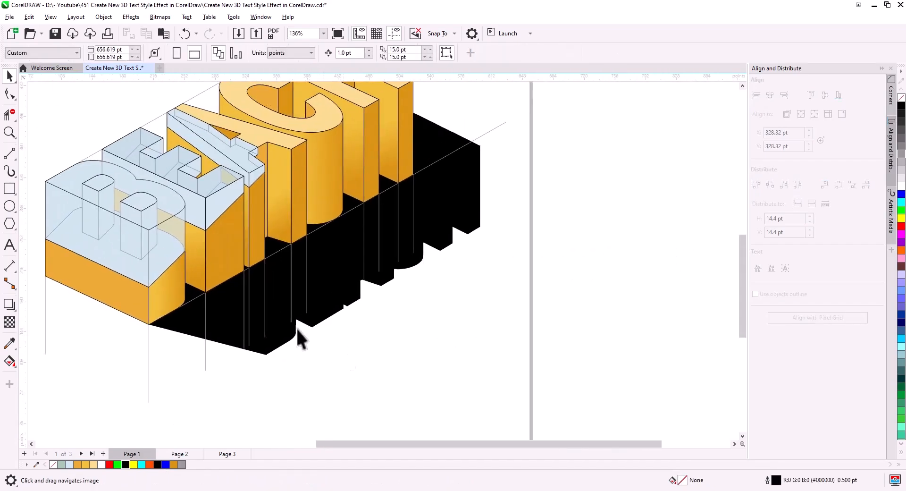
Reshape the shadow's nodes so its outer edge stretches away from the letters to a tapered tip, about 455 by 258 pt overall.
click(15, 97)
click(276, 321)
drag(594, 412, 250, 212)
drag(480, 224, 538, 174)
drag(505, 125, 447, 157)
key(Delete)
click(456, 53)
click(487, 52)
key(space)
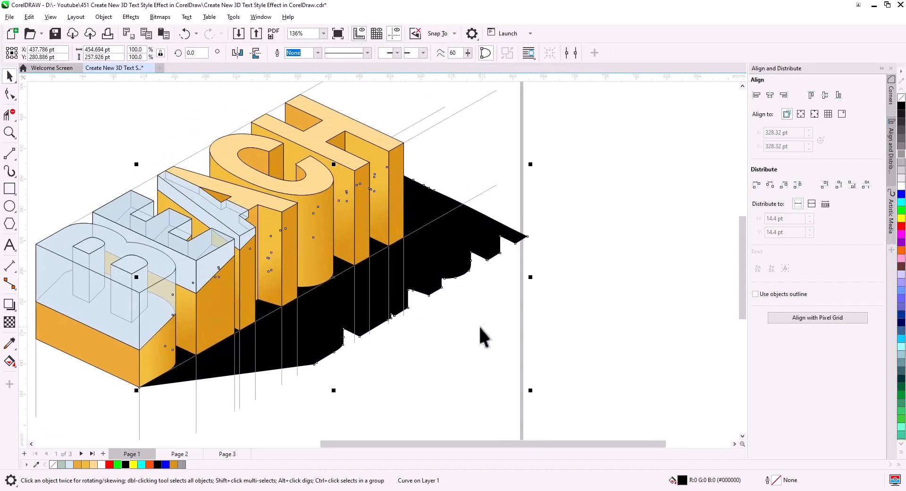
Fill the shadow with light grey #B3B3B3 and apply a linear fountain transparency fading away from the letters.
click(901, 179)
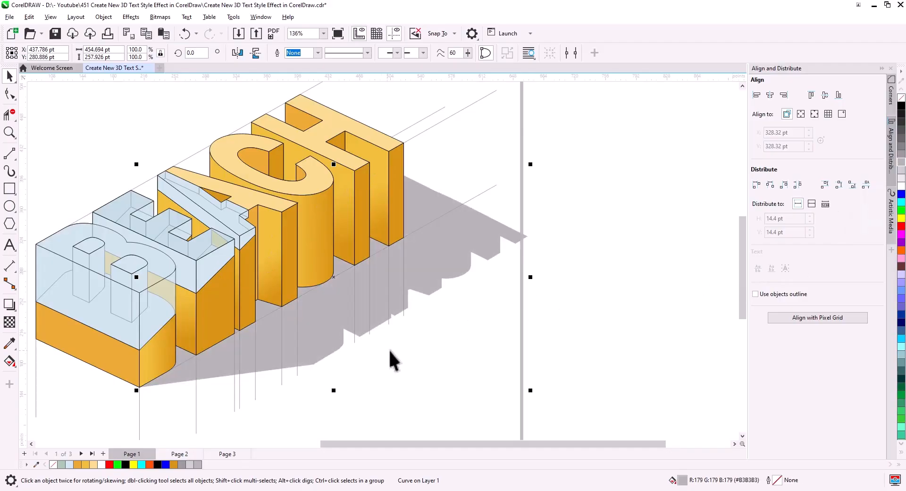
click(9, 322)
drag(215, 235, 378, 302)
drag(335, 170, 343, 190)
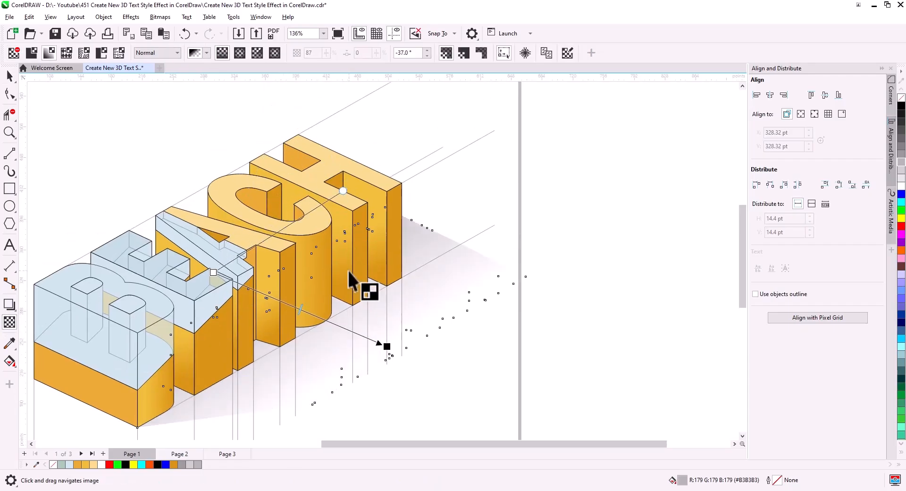
drag(393, 351, 453, 380)
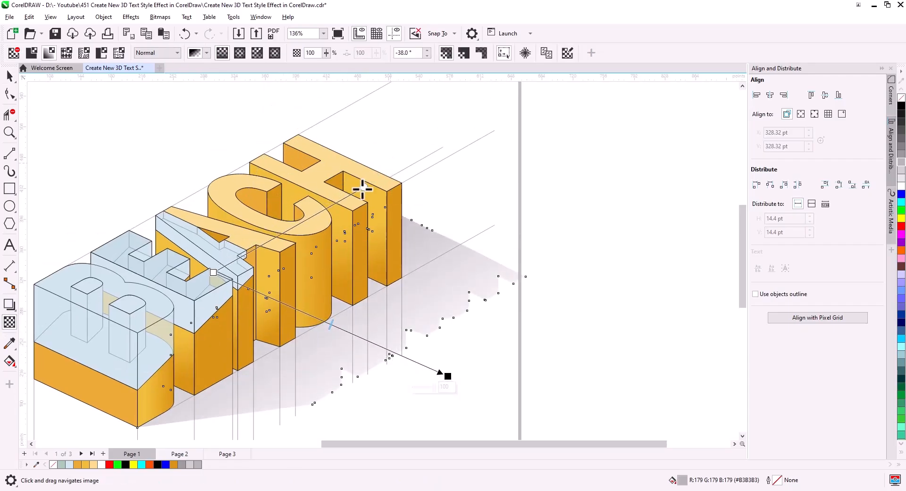
drag(213, 273, 290, 317)
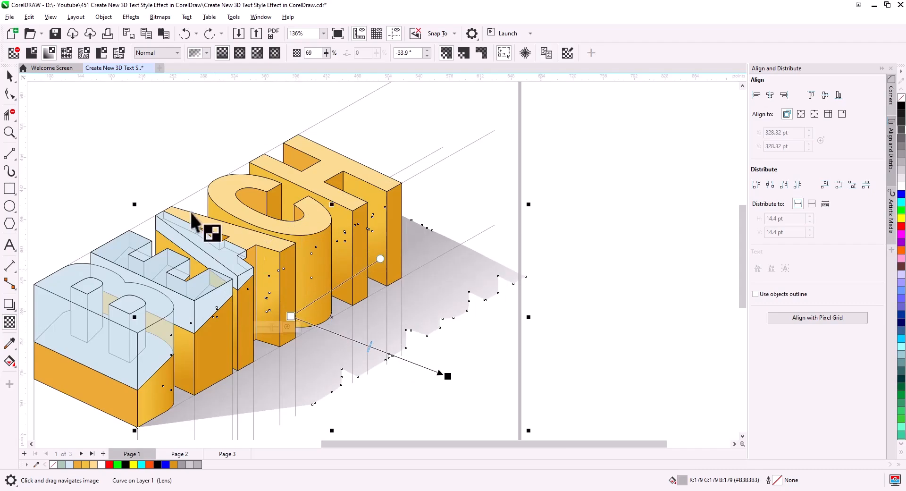
Recolour the shadow dark grey #1A1A1A and reposition its transparency gradient so the outer edge fades out fully.
key(space)
click(901, 117)
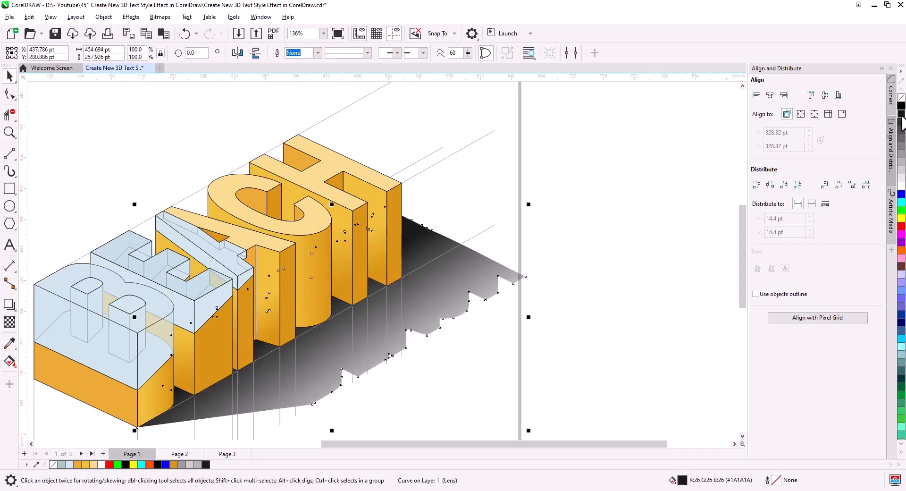
click(10, 322)
drag(291, 316, 163, 293)
drag(307, 180, 295, 177)
drag(447, 377, 419, 358)
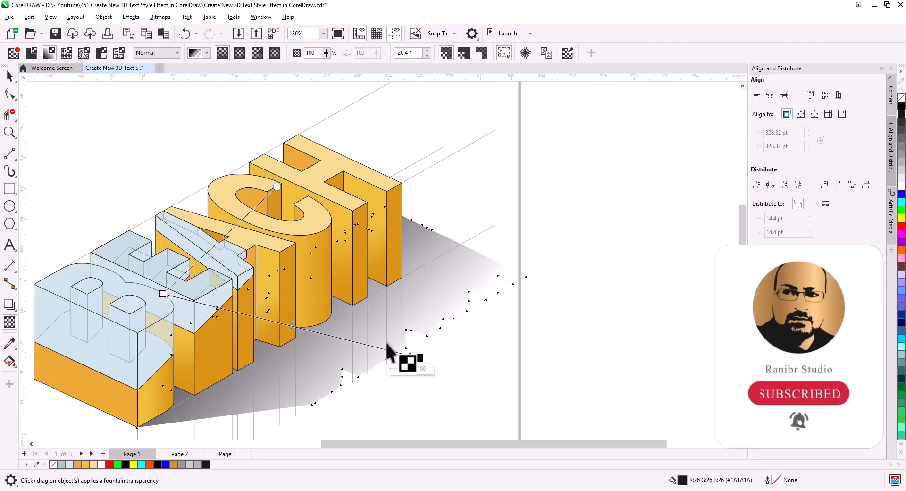
click(15, 98)
click(9, 77)
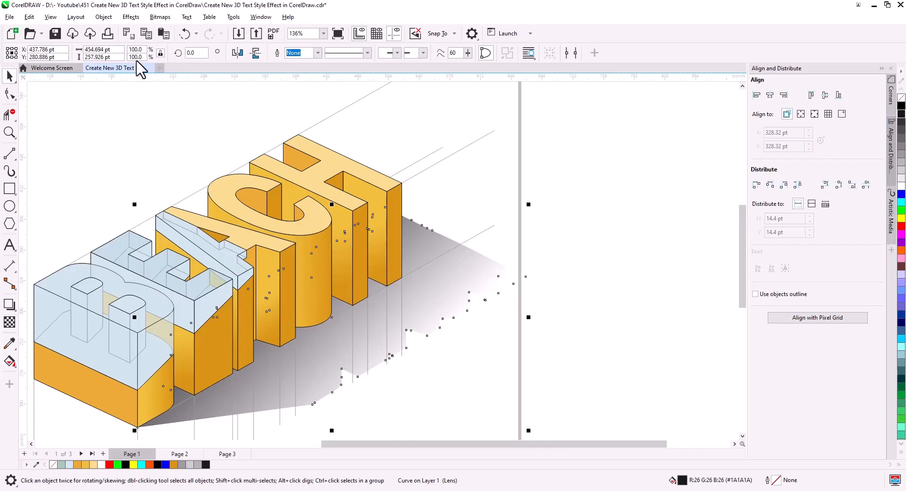
Apply a Gaussian Blur with a 3.7-pixel radius to the shadow.
click(131, 17)
mouse_move(160, 93)
click(257, 124)
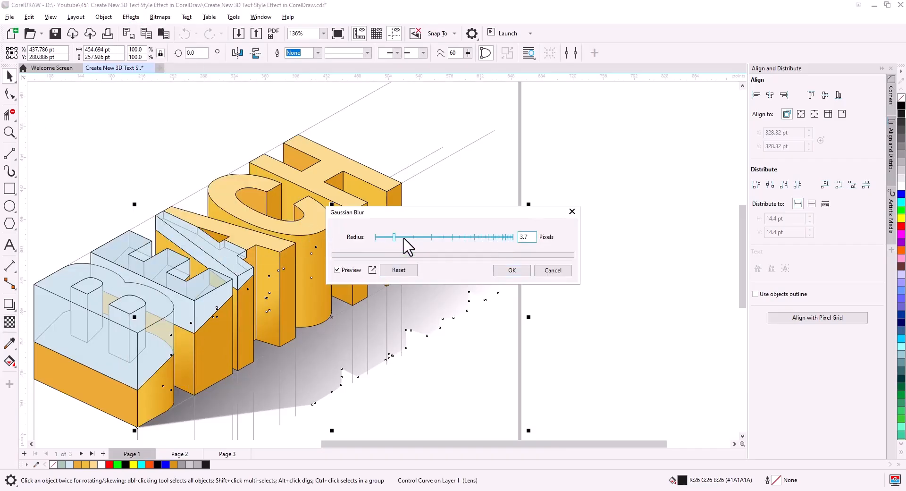
click(512, 270)
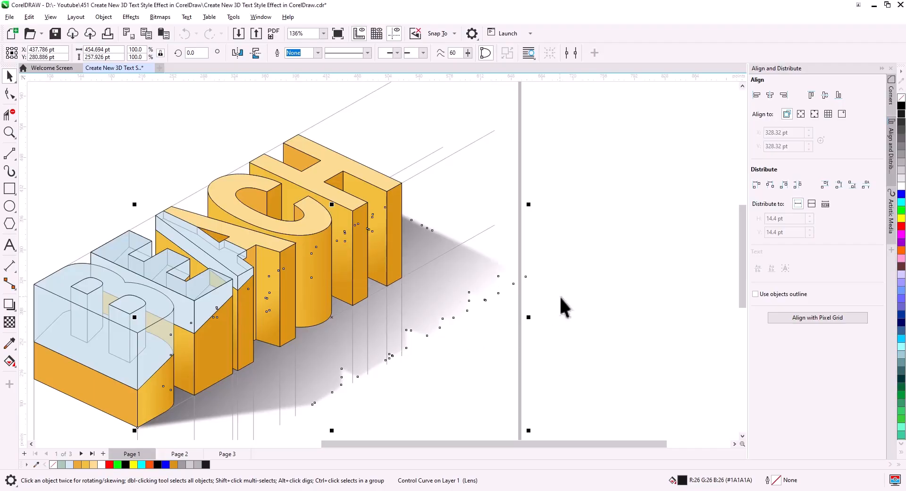
Pull both ends of the blurred shadow's transparency gradient back toward the B to lighten the shadow.
click(9, 322)
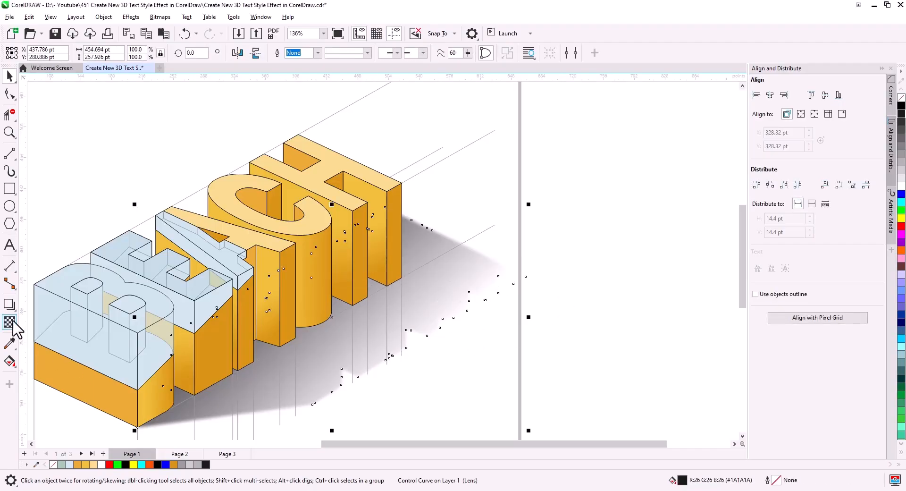
click(400, 352)
drag(163, 294, 131, 273)
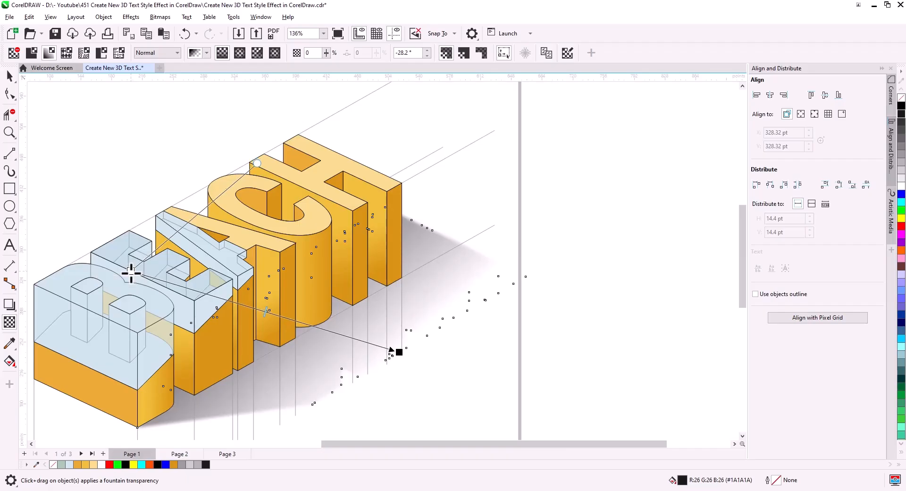
click(9, 76)
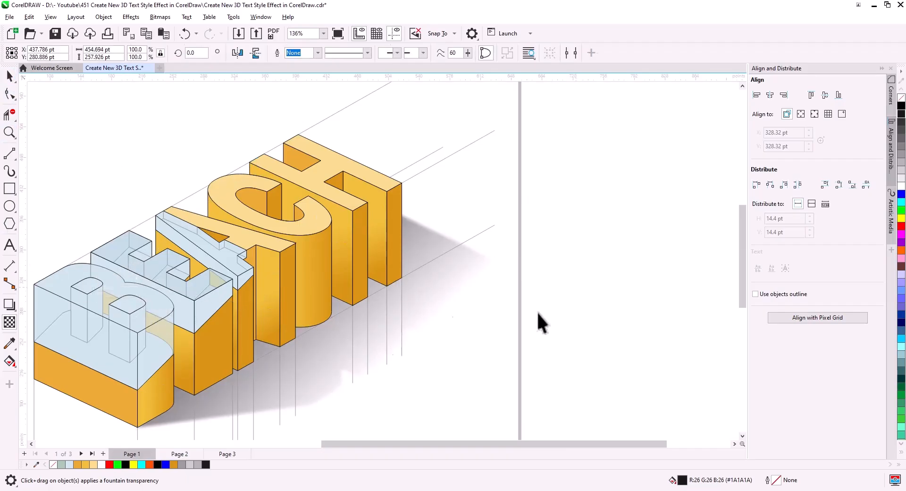
Rotate the shadow's transparency slightly and extend its fully transparent end outward so the fade reaches farther.
scroll(482, 320, down, 1)
drag(459, 365, 534, 325)
click(10, 322)
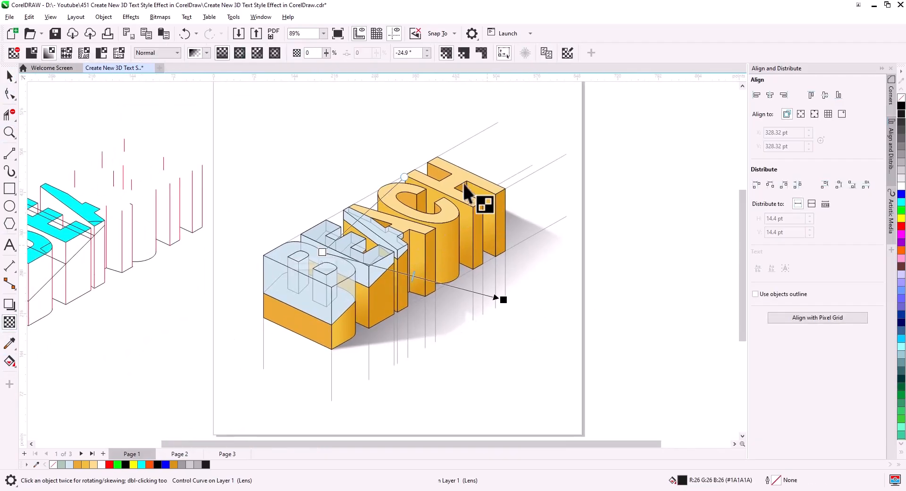
click(431, 191)
drag(506, 300, 520, 305)
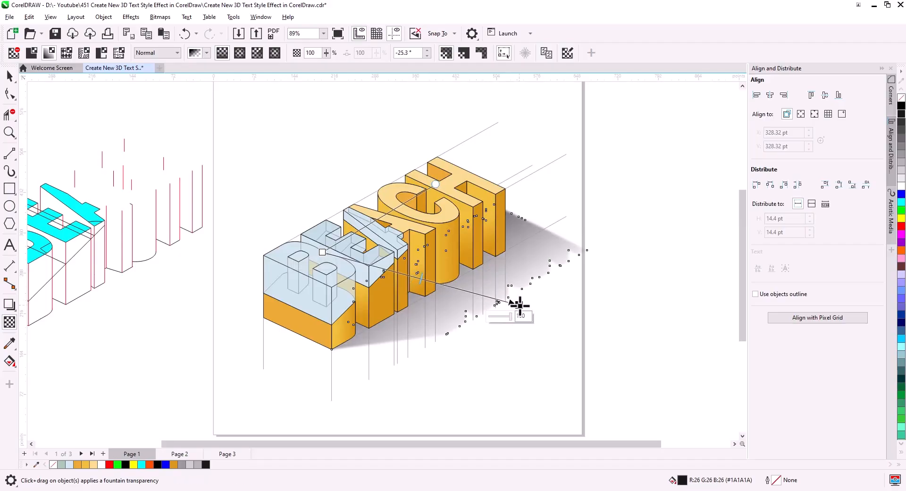